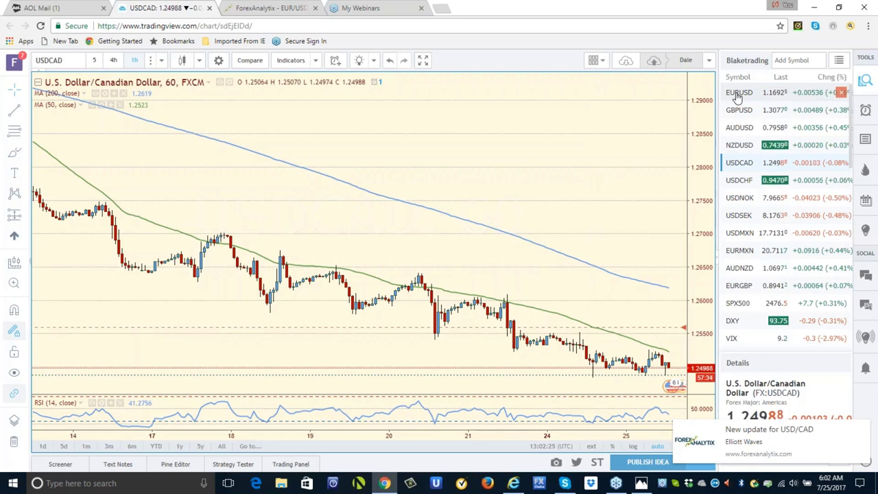
Step: Load the hourly EURUSD chart from the watchlist, replacing USDCAD
{"action": "left_click", "coordinate": [737, 96]}
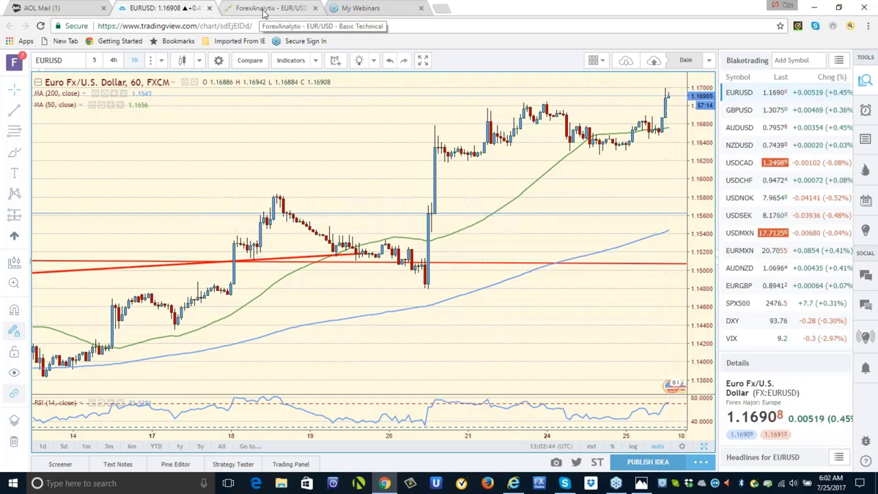
{"action": "left_click", "coordinate": [264, 8]}
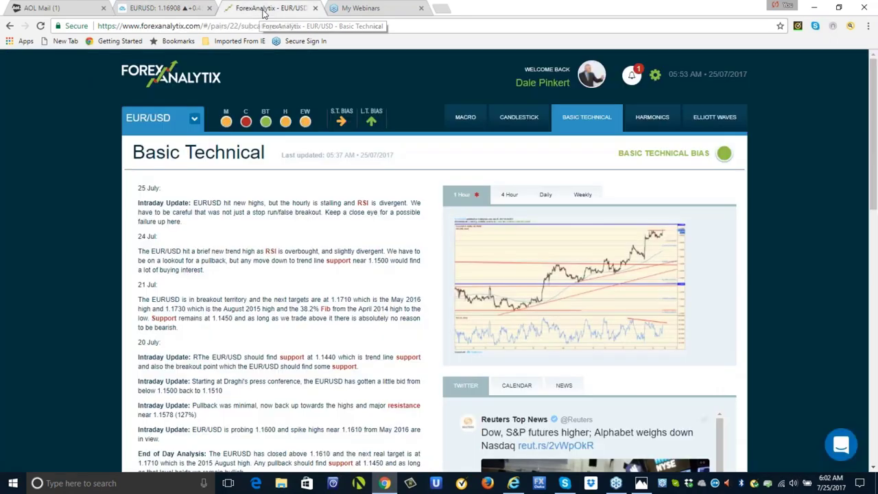
{"action": "left_click", "coordinate": [605, 307]}
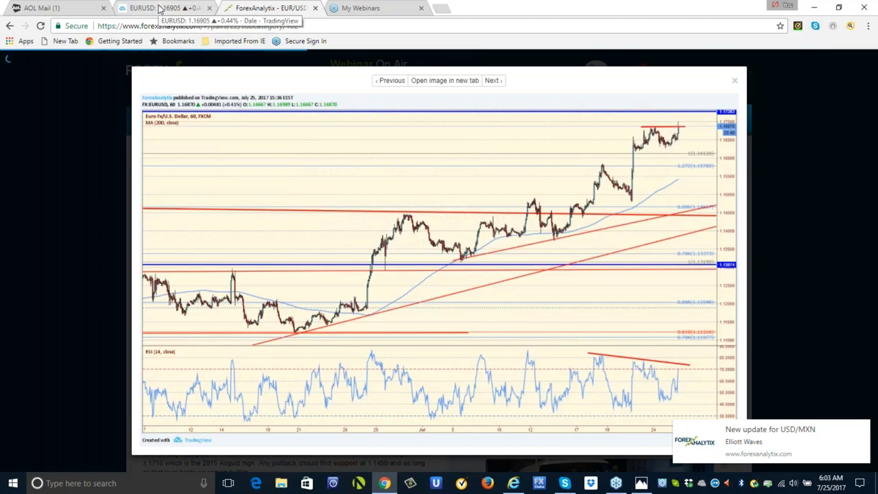
{"action": "left_click", "coordinate": [158, 8]}
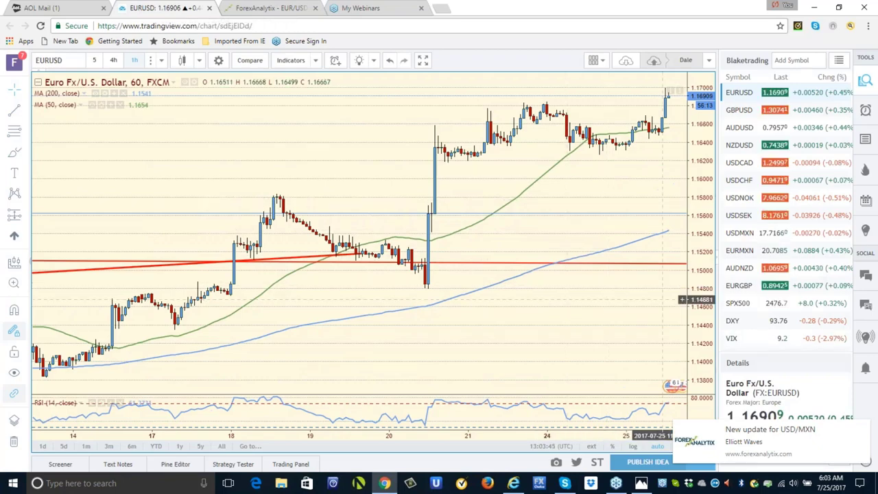
Step: Glance at the S&P 500 chart, then load the hourly EURJPY chart further down the watchlist
{"action": "left_click", "coordinate": [747, 306]}
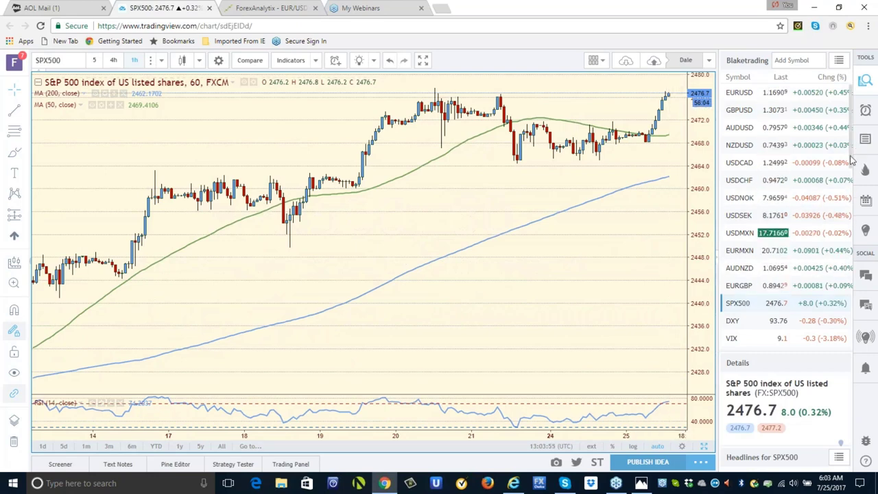
{"action": "scroll", "coordinate": [853, 159], "scroll_direction": "down", "scroll_amount": 3}
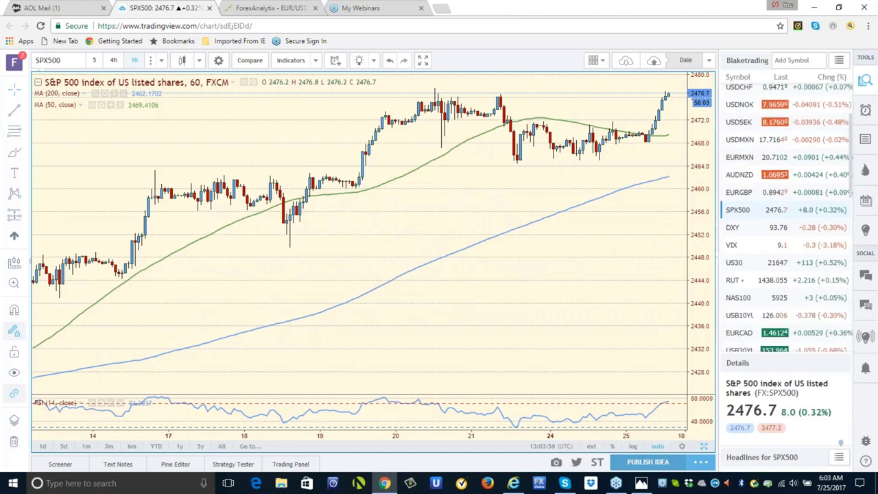
{"action": "scroll", "coordinate": [850, 206], "scroll_direction": "down", "scroll_amount": 3}
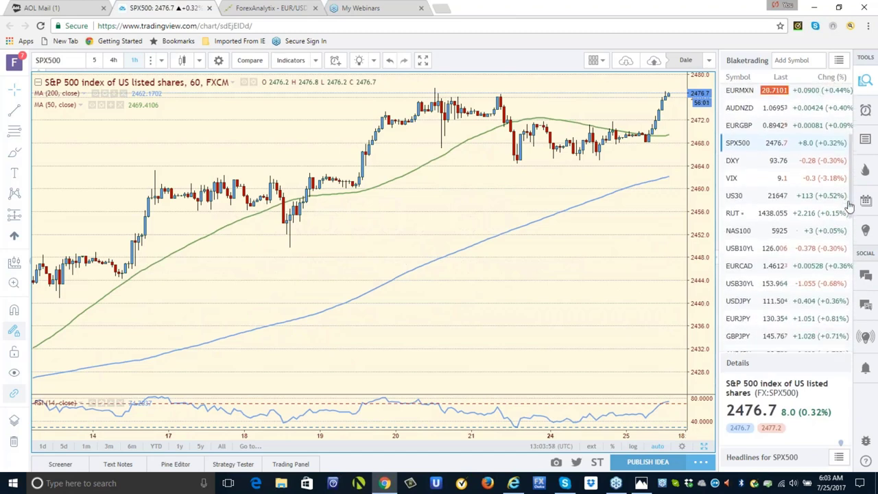
{"action": "left_click", "coordinate": [735, 319]}
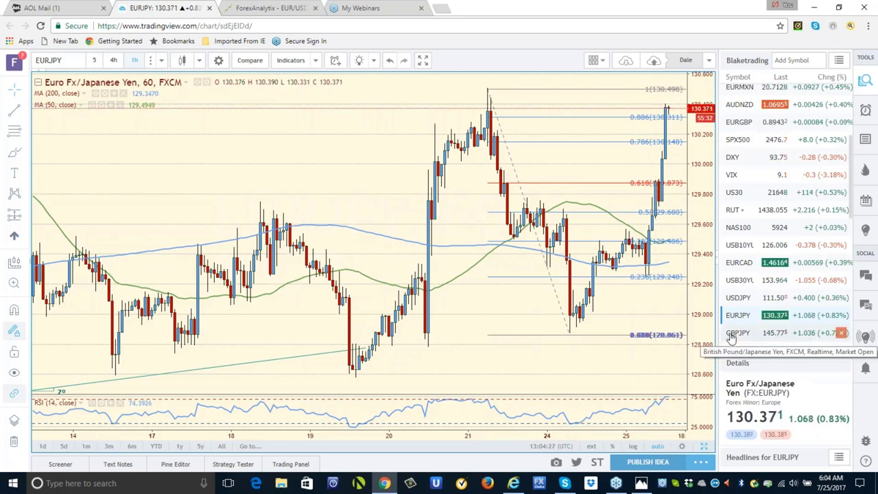
Step: Load the hourly GBPJPY chart with Fibonacci levels up to 147.054
{"action": "left_click", "coordinate": [731, 336]}
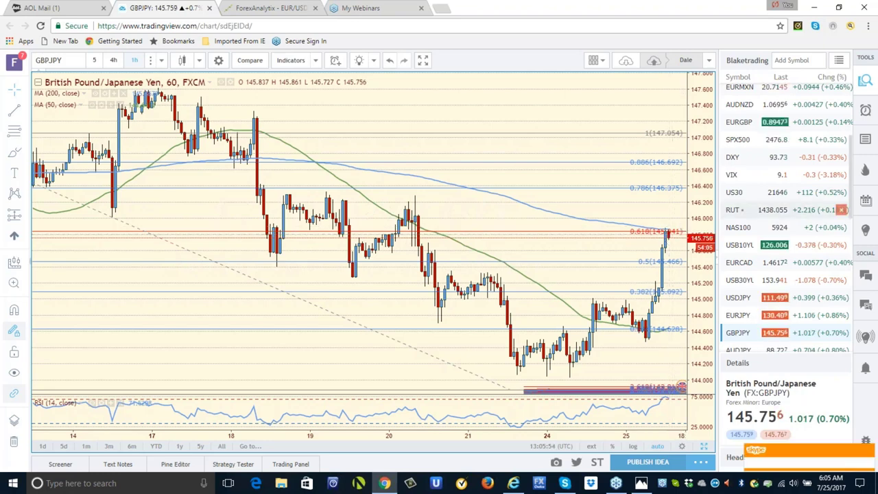
Step: Return to the top of the watchlist and load the daily EURUSD chart
{"action": "left_click_drag", "start_coordinate": [851, 157], "coordinate": [851, 106]}
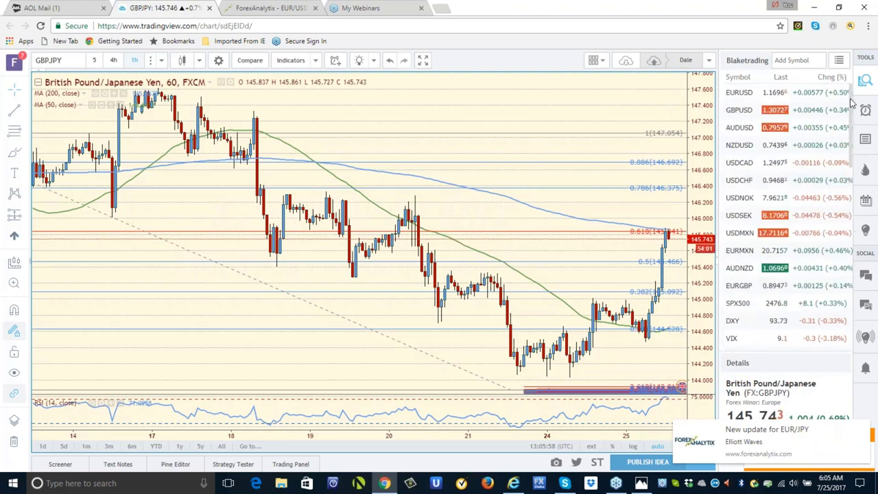
{"action": "scroll", "coordinate": [796, 96], "scroll_direction": "up", "scroll_amount": 1}
{"action": "left_click", "coordinate": [739, 99]}
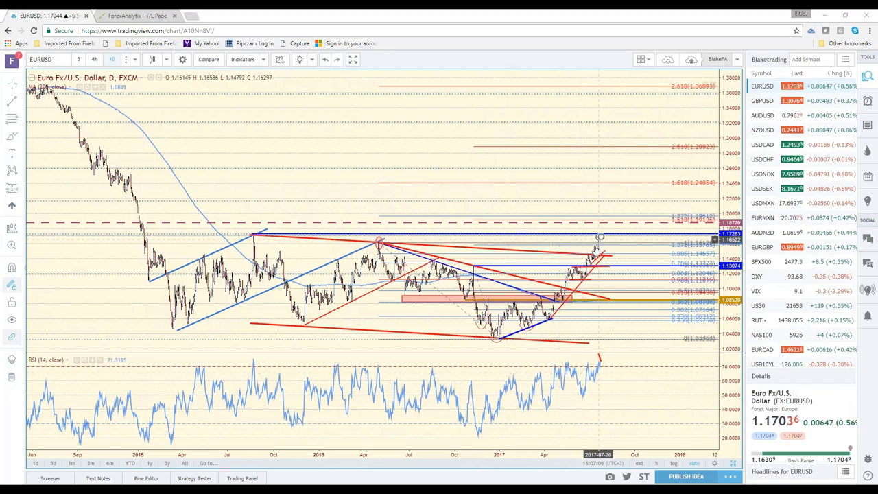
Step: Zoom the daily EURUSD chart out to 2012–2018, revealing the Fibonacci retracement from the 2014 high
{"action": "left_click", "coordinate": [600, 240]}
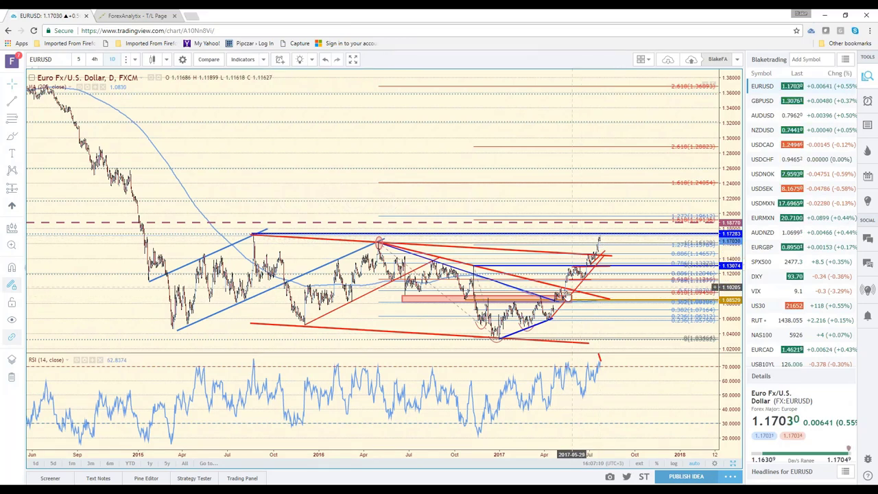
{"action": "left_click", "coordinate": [553, 303]}
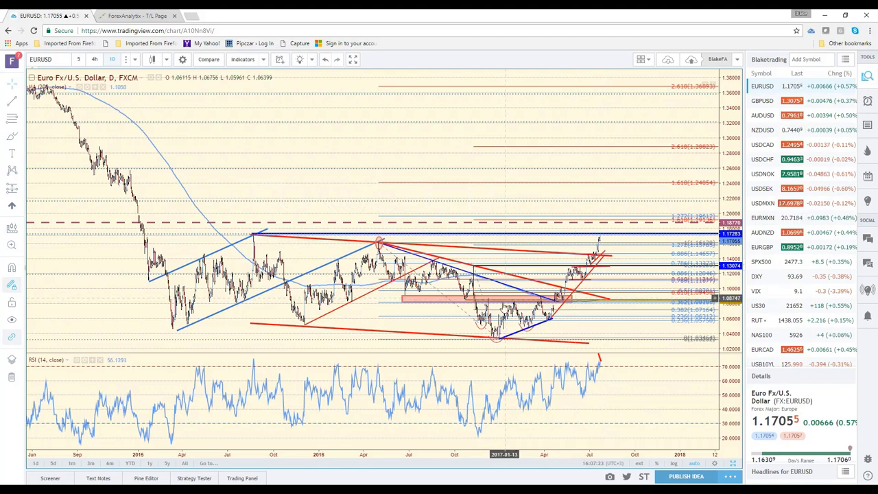
{"action": "scroll", "coordinate": [327, 254], "scroll_direction": "down", "scroll_amount": 3}
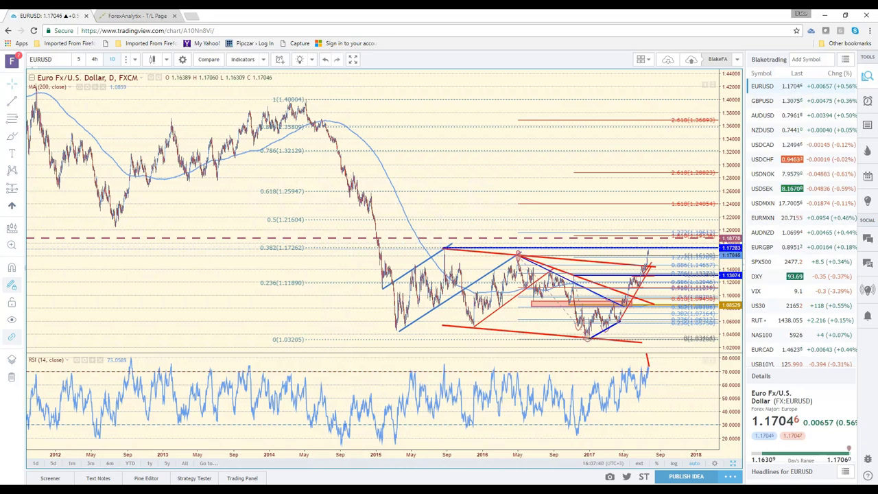
Step: Delete the red trendline from the RSI pane, then switch to the VIX chart
{"action": "left_click", "coordinate": [647, 366]}
{"action": "key", "text": "Delete"}
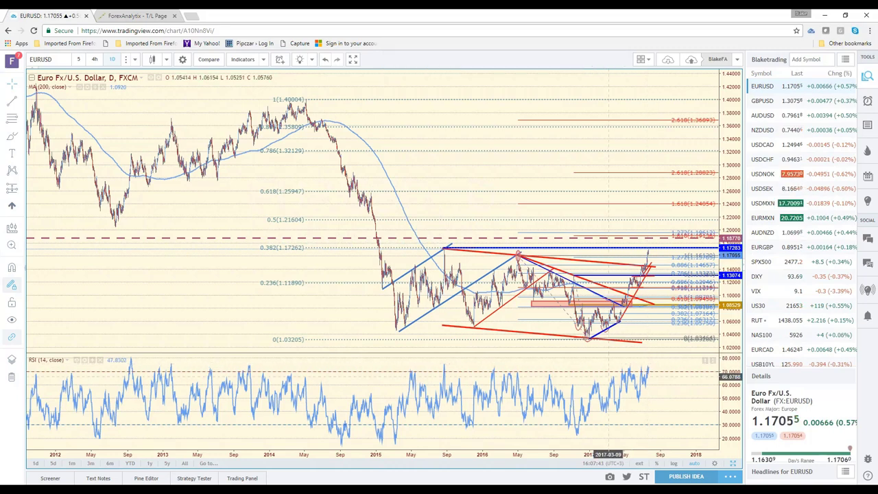
{"action": "scroll", "coordinate": [412, 354], "scroll_direction": "down", "scroll_amount": 3}
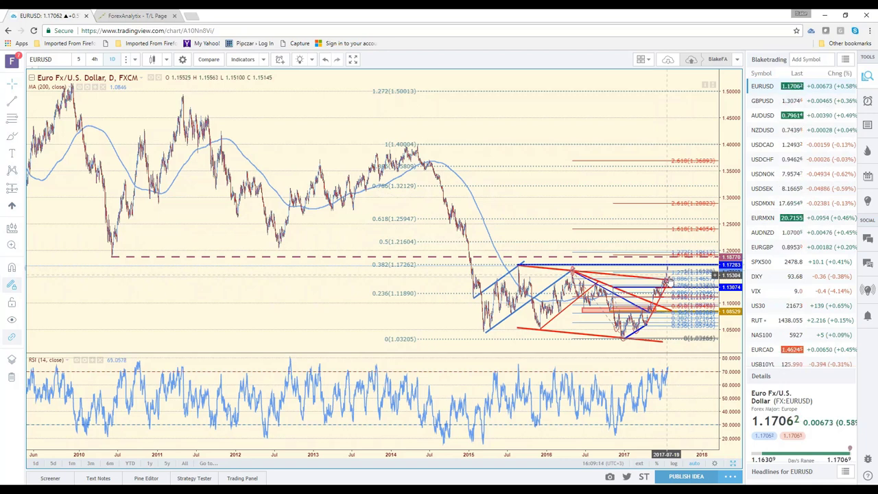
{"action": "left_click", "coordinate": [769, 293]}
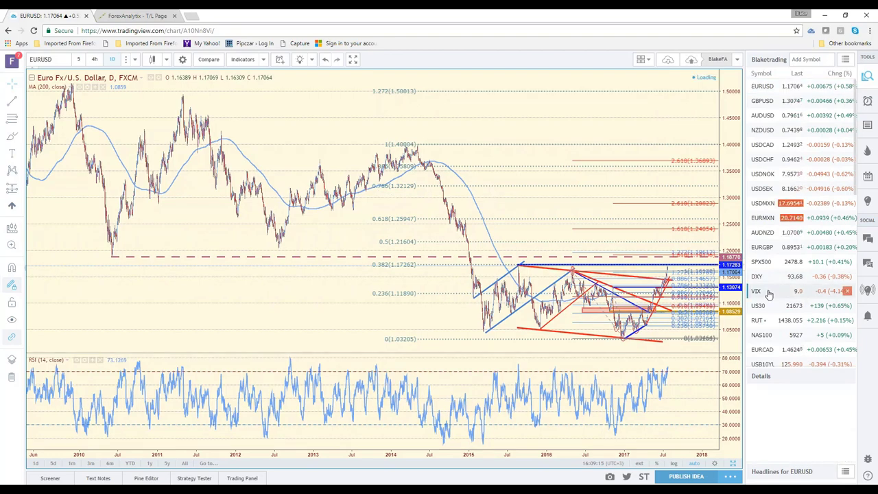
Step: Zoom the daily VIX chart to 2012–2018, showing its falling red trendline
{"action": "scroll", "coordinate": [564, 343], "scroll_direction": "up", "scroll_amount": 3}
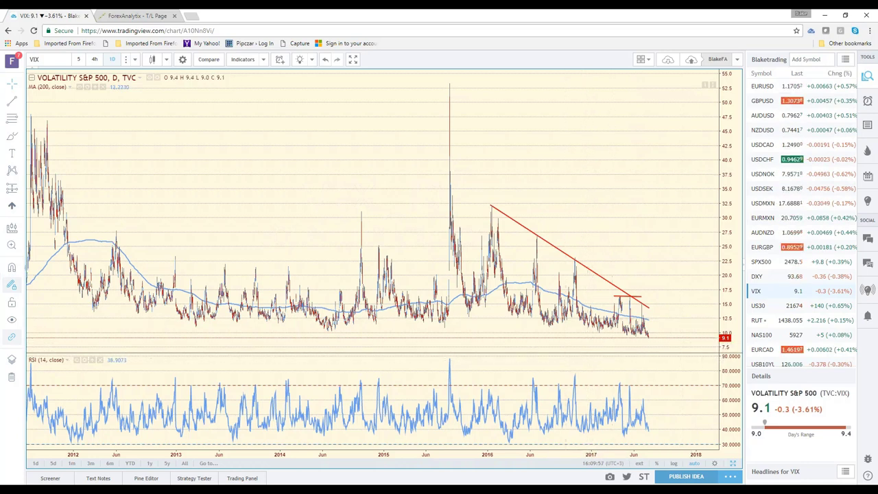
Step: Reload the daily EURUSD chart and zoom in on 2015 onward
{"action": "left_click", "coordinate": [767, 88]}
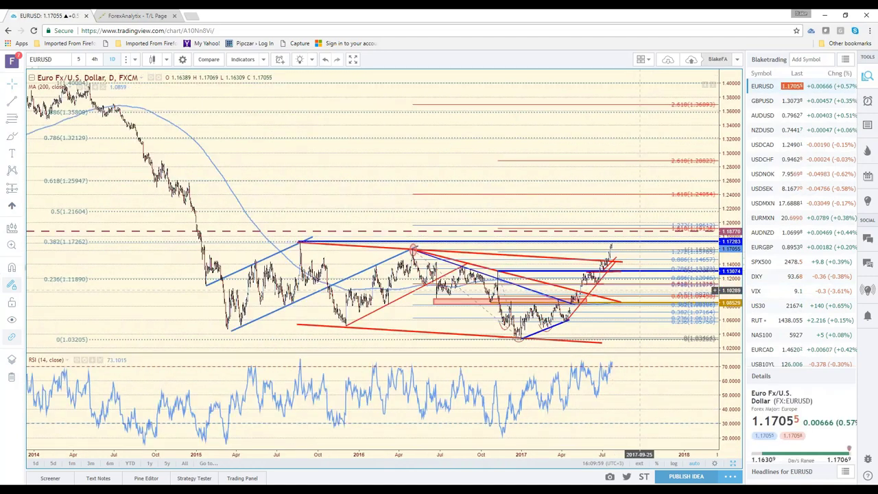
{"action": "scroll", "coordinate": [640, 290], "scroll_direction": "up", "scroll_amount": 2}
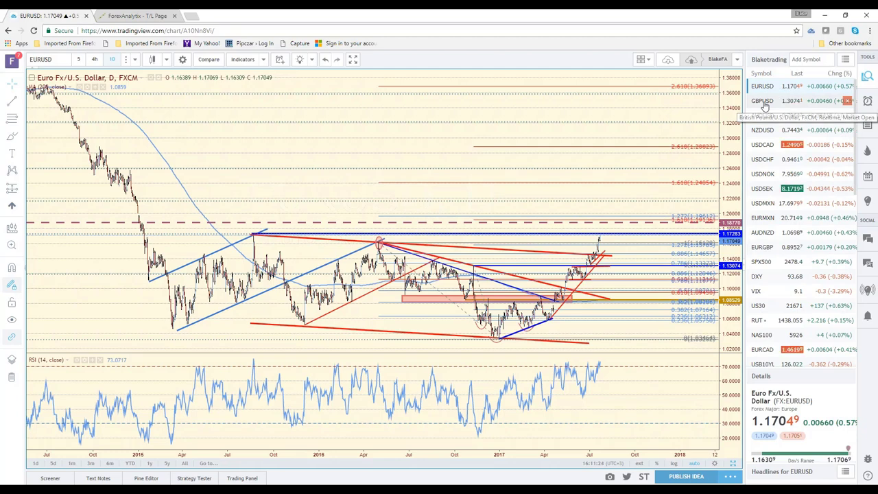
Step: Load the daily GBPUSD chart and zoom in on mid-2016 onward
{"action": "left_click", "coordinate": [765, 105]}
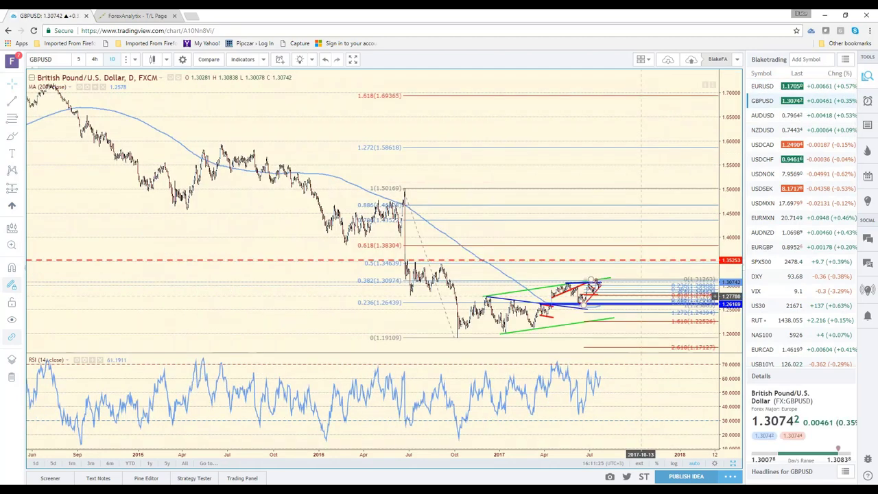
{"action": "scroll", "coordinate": [642, 297], "scroll_direction": "up", "scroll_amount": 3}
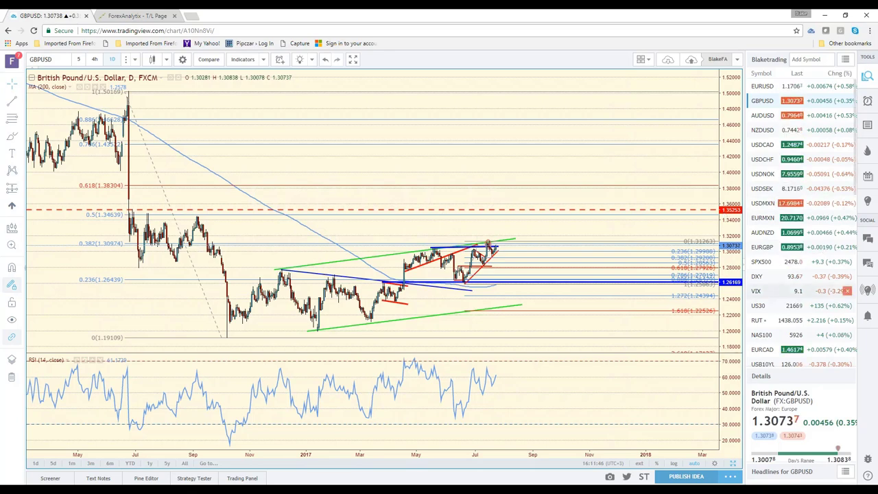
Step: Flip through the AUDUSD, NZDUSD and AUDNZD daily charts
{"action": "left_click", "coordinate": [764, 118]}
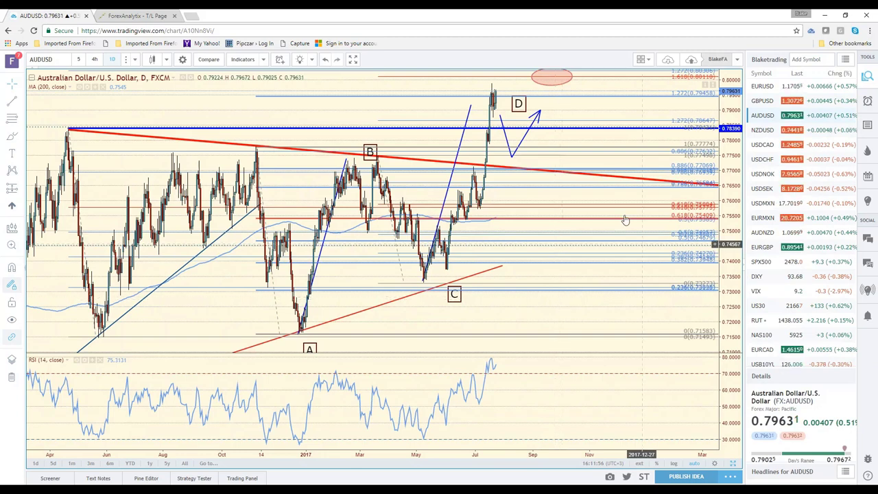
{"action": "left_click", "coordinate": [782, 134]}
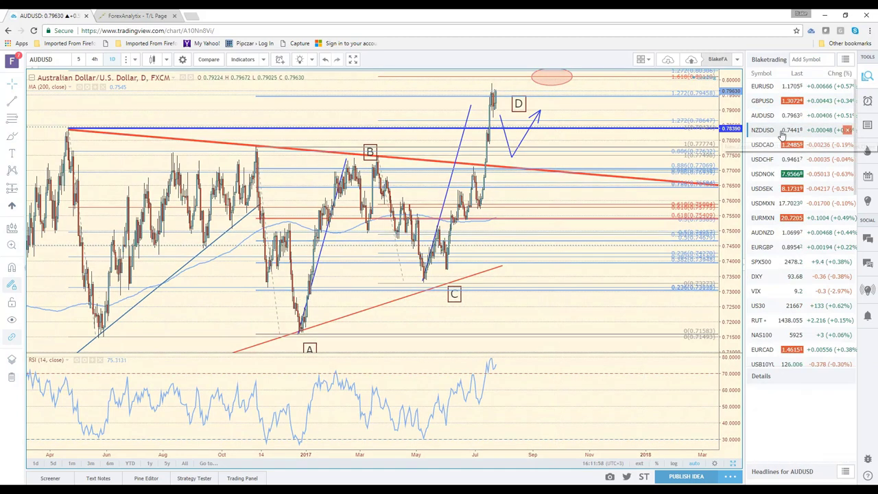
{"action": "left_click", "coordinate": [762, 116]}
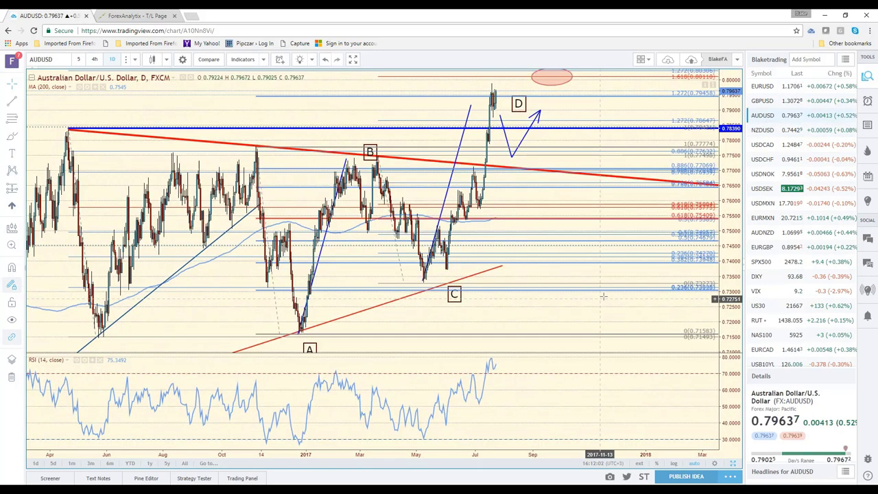
{"action": "left_click", "coordinate": [767, 235]}
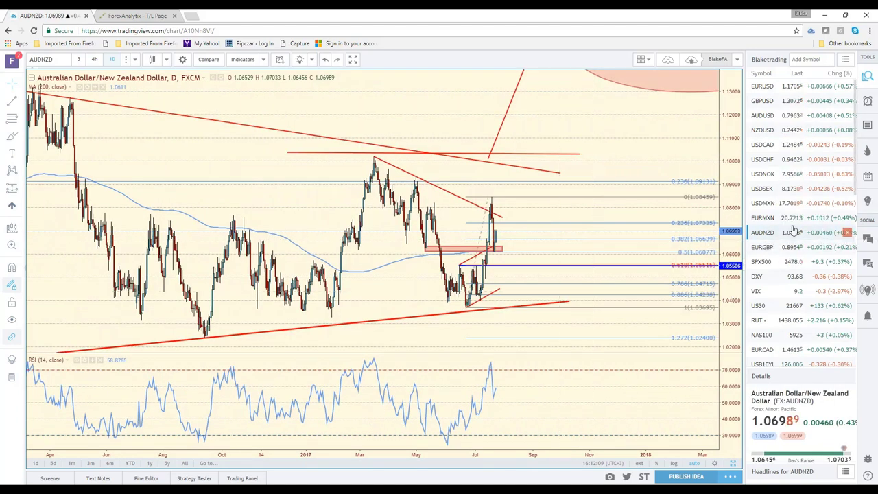
Step: Check USDNOK, then load USDSEK and zoom out to late 2015
{"action": "left_click", "coordinate": [770, 176]}
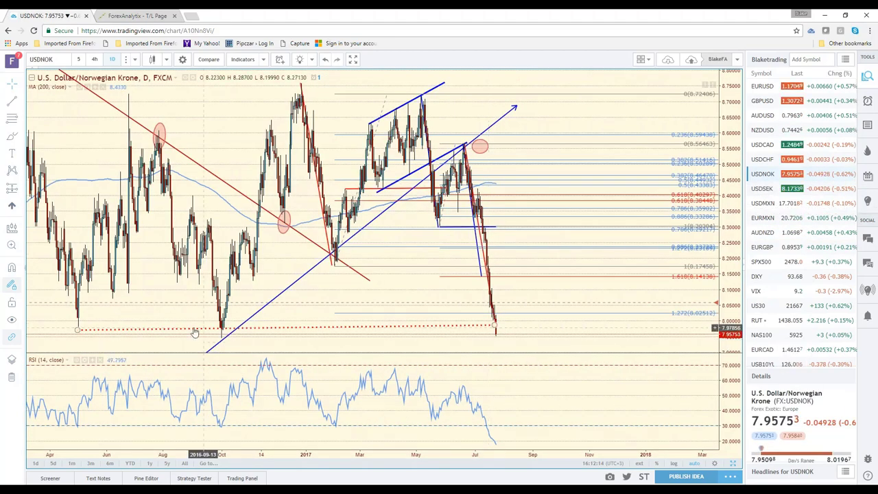
{"action": "left_click", "coordinate": [751, 191]}
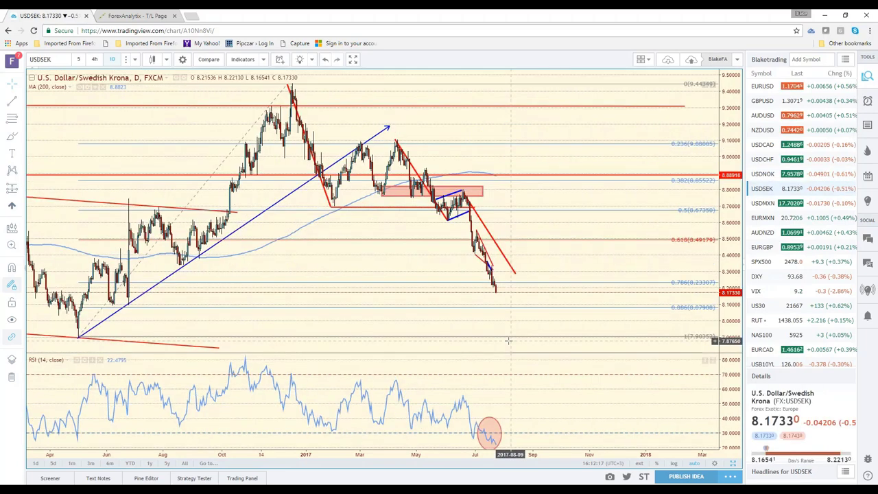
{"action": "scroll", "coordinate": [508, 341], "scroll_direction": "down", "scroll_amount": 2}
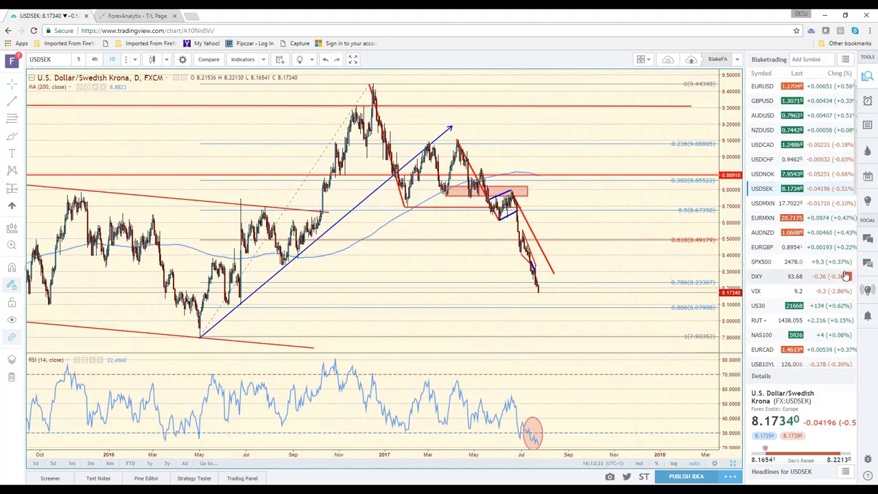
Step: Glance at a zoomed-in SPX500 chart, then switch to the NAS100 4-hour chart
{"action": "left_click", "coordinate": [763, 261]}
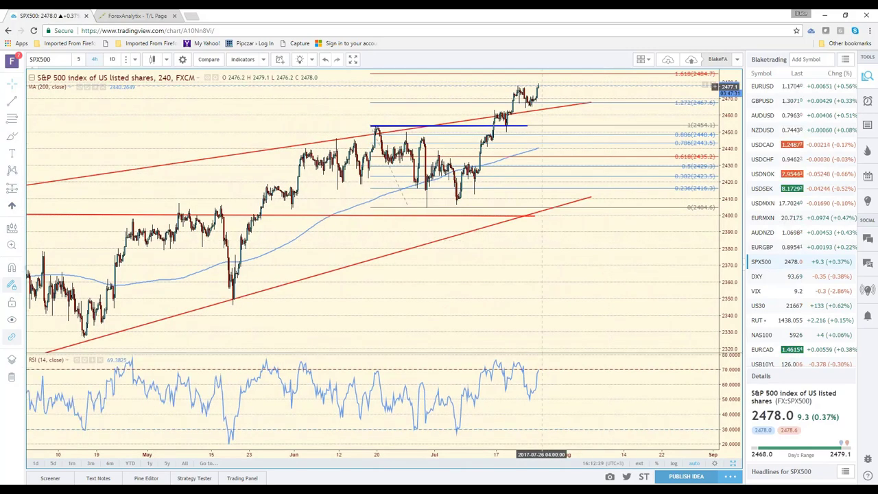
{"action": "scroll", "coordinate": [535, 137], "scroll_direction": "up", "scroll_amount": 1}
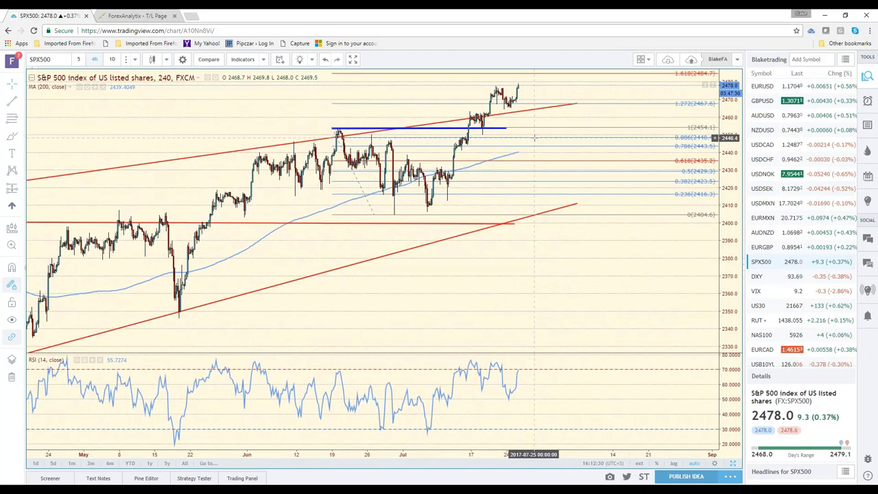
{"action": "scroll", "coordinate": [535, 137], "scroll_direction": "up", "scroll_amount": 2}
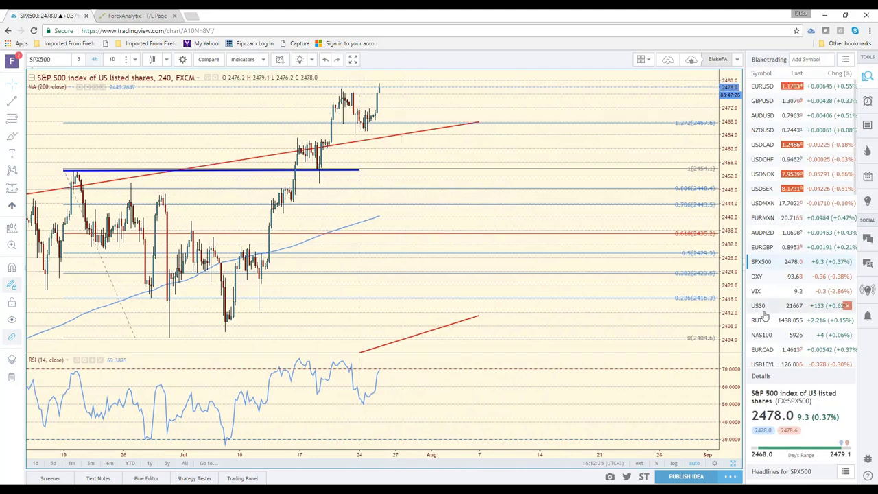
{"action": "left_click", "coordinate": [768, 335]}
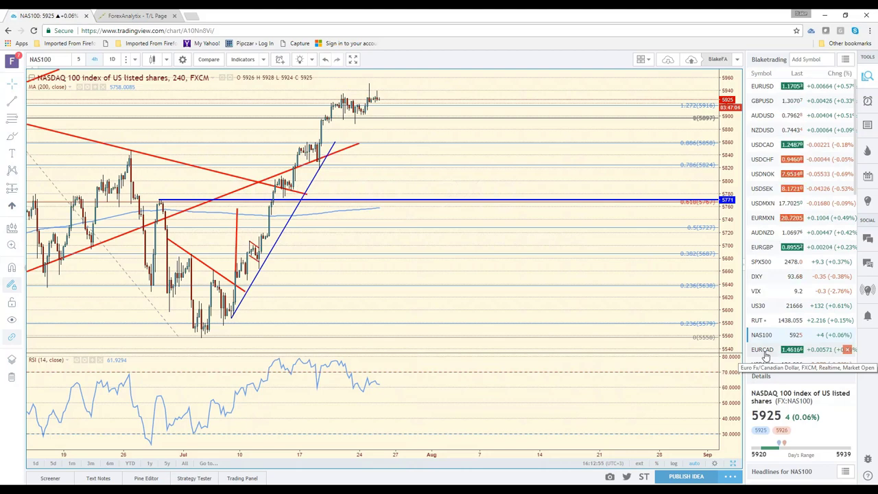
Step: Load USDCAD, zoom out, and extend the falling channel trendline's right end further right
{"action": "left_click", "coordinate": [771, 146]}
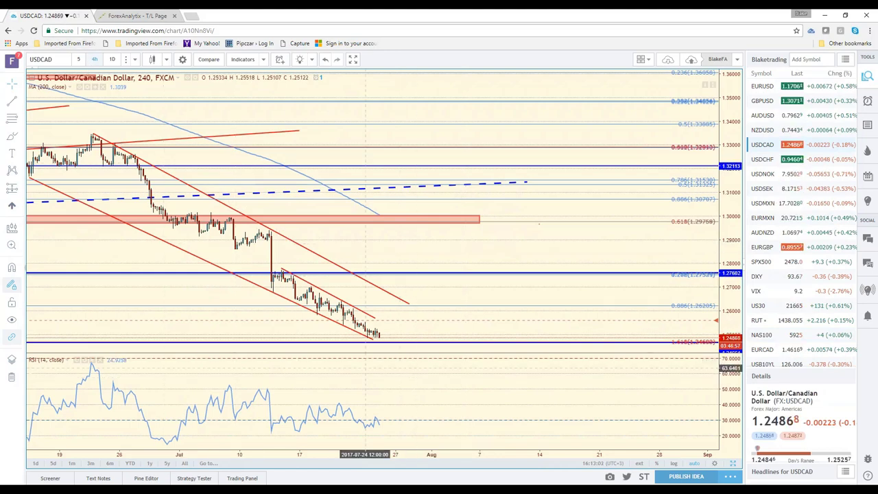
{"action": "scroll", "coordinate": [365, 320], "scroll_direction": "down", "scroll_amount": 1}
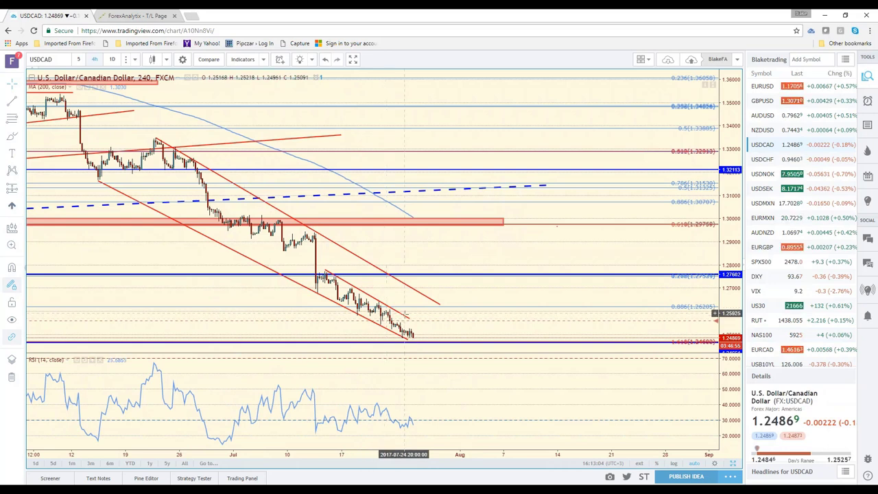
{"action": "left_click_drag", "start_coordinate": [405, 316], "coordinate": [422, 328]}
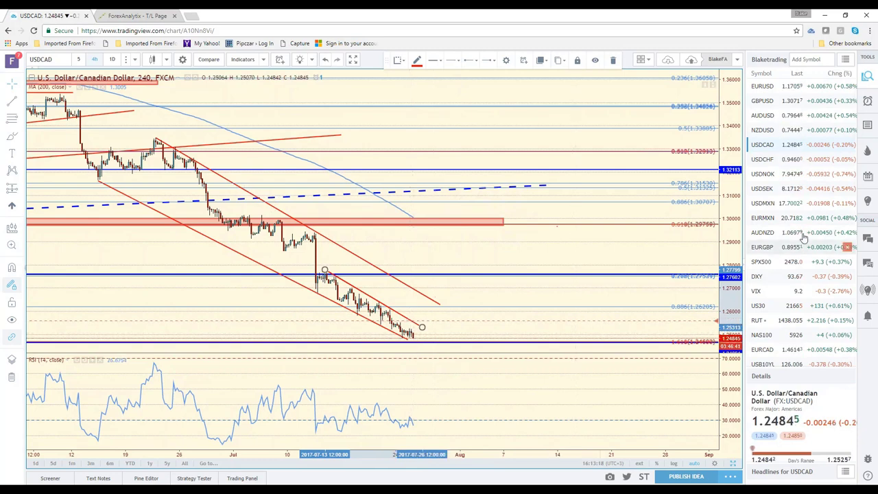
Step: On USDMXN, make the horizontal line near 17.80 red and nudge it lower to about 17.81
{"action": "left_click", "coordinate": [777, 208]}
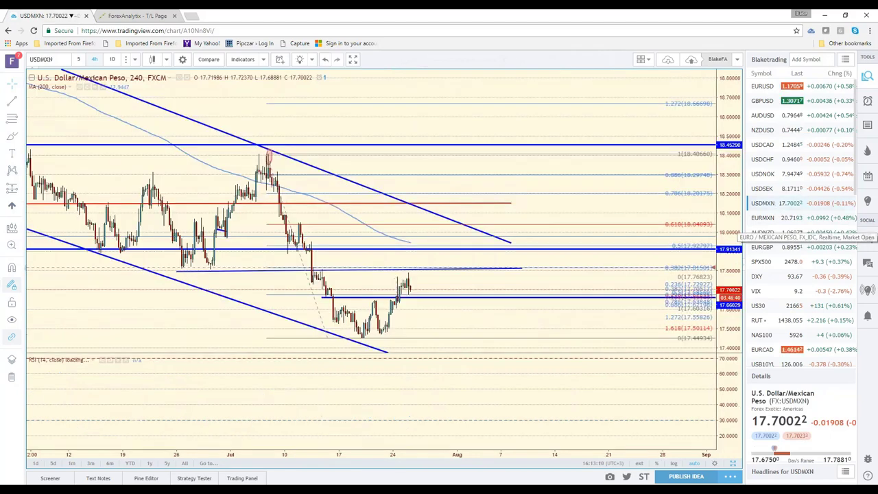
{"action": "scroll", "coordinate": [405, 321], "scroll_direction": "down", "scroll_amount": 2}
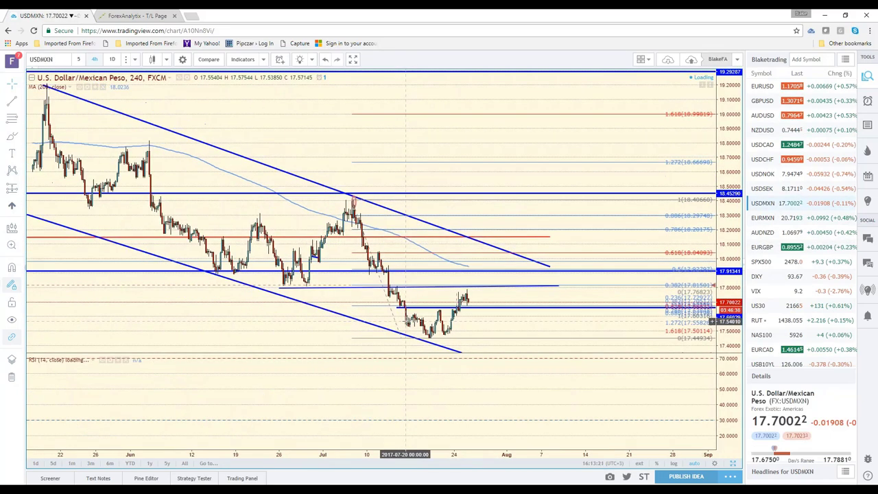
{"action": "left_click", "coordinate": [316, 288]}
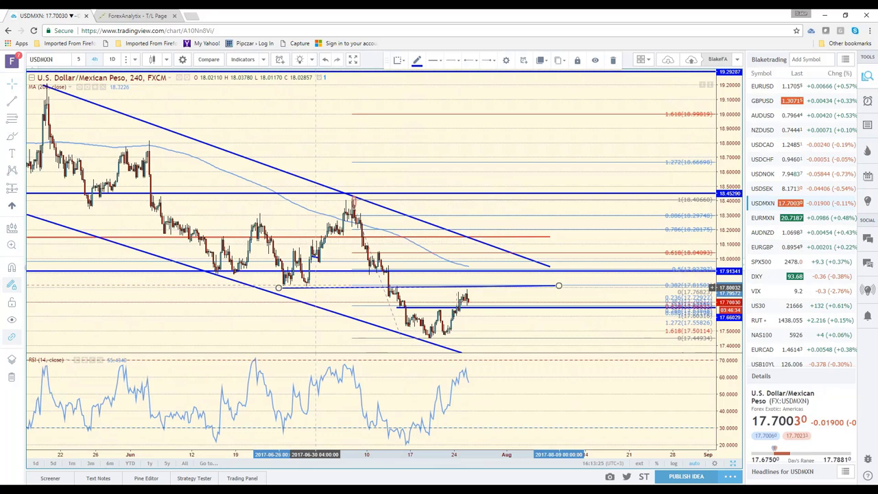
{"action": "left_click", "coordinate": [410, 67]}
{"action": "left_click", "coordinate": [407, 106]}
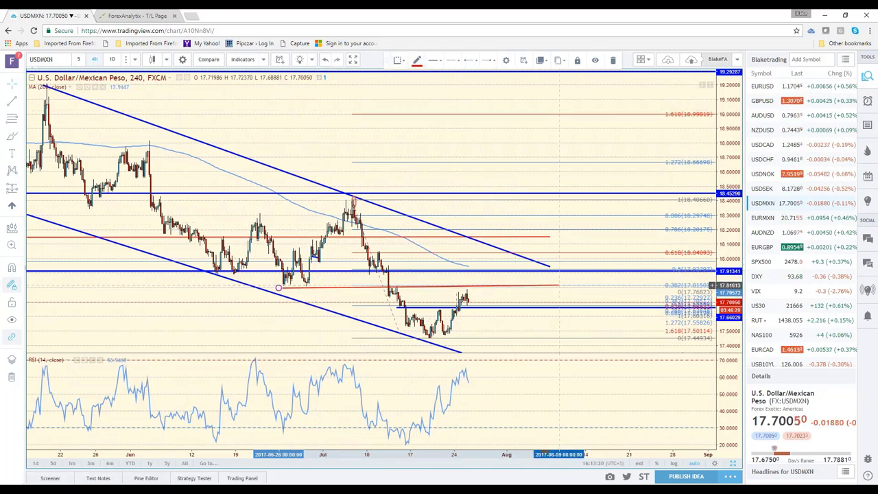
{"action": "left_click_drag", "start_coordinate": [559, 285], "coordinate": [560, 287]}
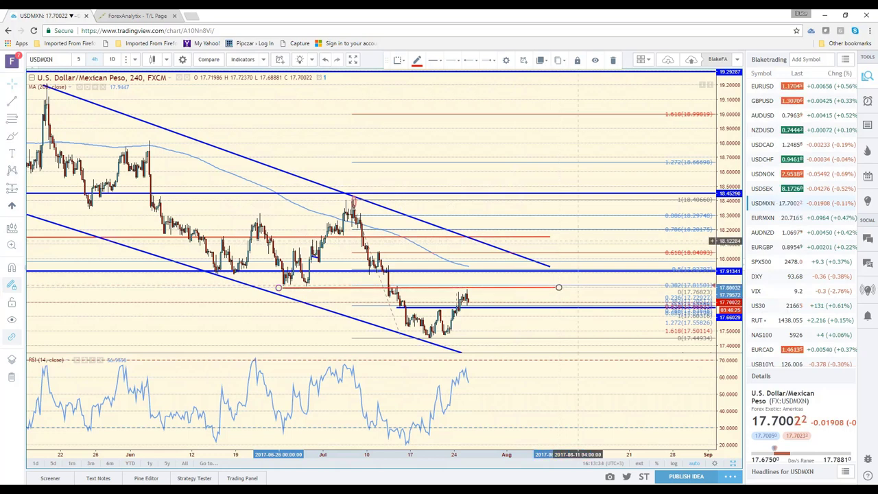
{"action": "left_click", "coordinate": [388, 302]}
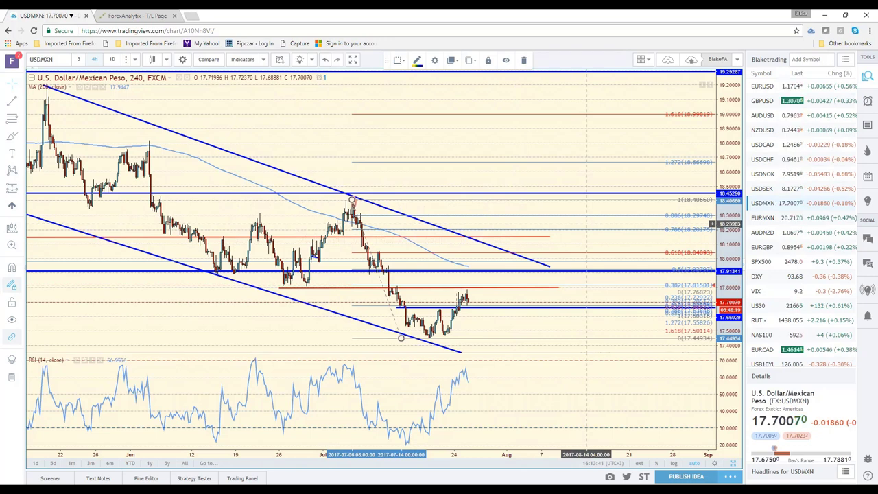
{"action": "left_click", "coordinate": [137, 16]}
{"action": "scroll", "coordinate": [494, 322], "scroll_direction": "down", "scroll_amount": 3}
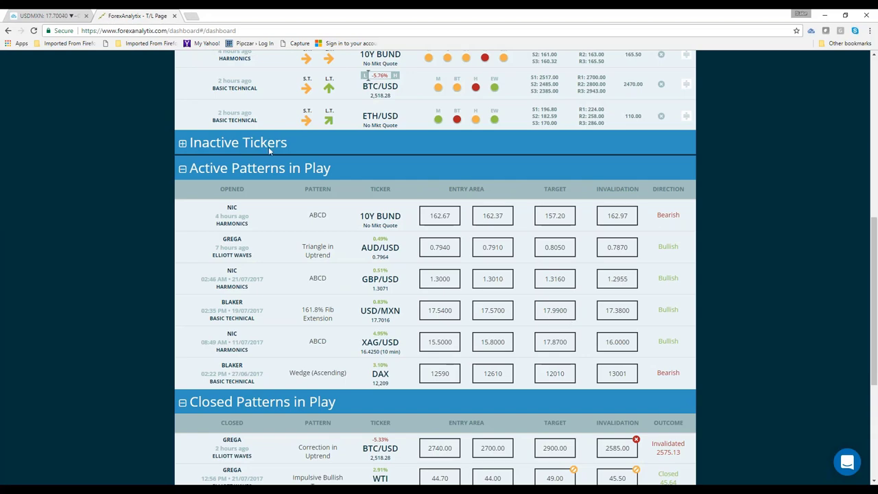
{"action": "left_click", "coordinate": [43, 16]}
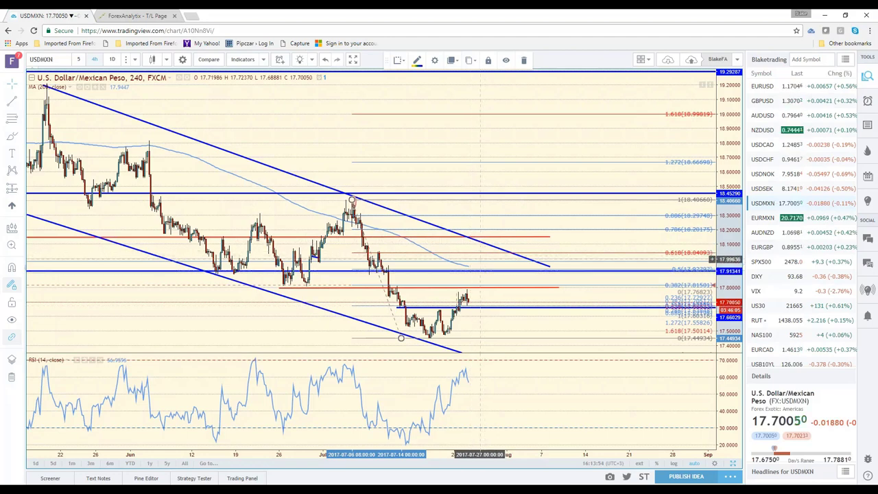
{"action": "scroll", "coordinate": [481, 258], "scroll_direction": "down", "scroll_amount": 3}
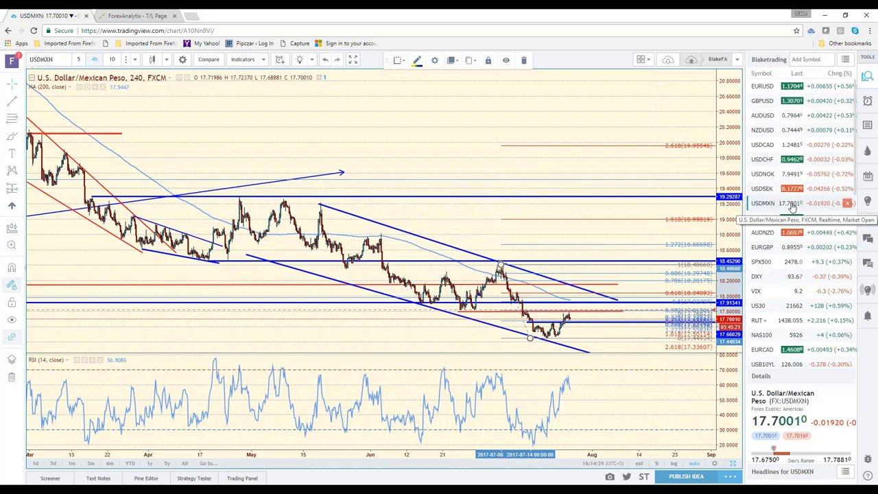
Step: Zoom out the USDMXN chart, then load USDJPY from the watchlist
{"action": "scroll", "coordinate": [791, 206], "scroll_direction": "down", "scroll_amount": 2}
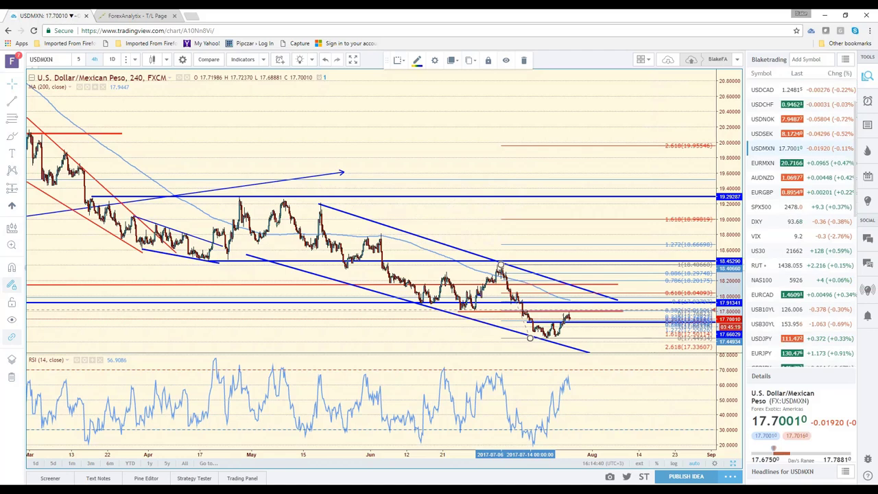
{"action": "left_click", "coordinate": [767, 340]}
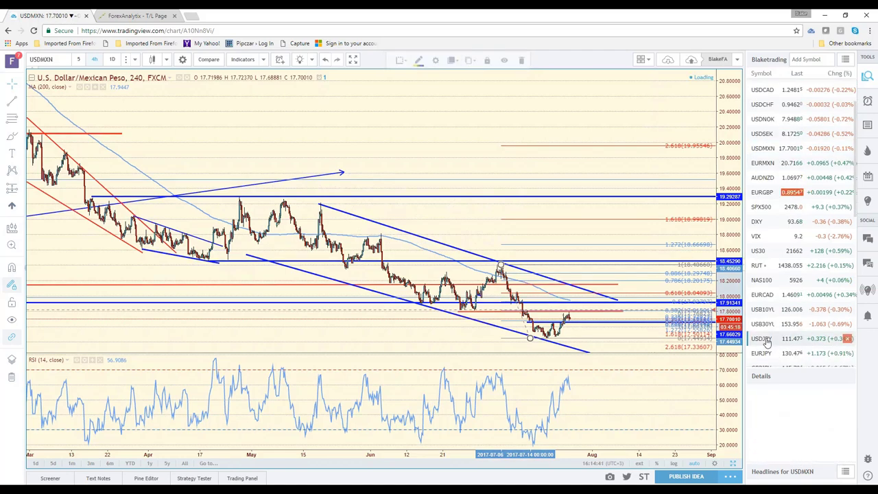
Step: Show USDJPY on daily candles, zoom in, then move to the ForexAnalytix Active Tickers dashboard
{"action": "left_click", "coordinate": [112, 59]}
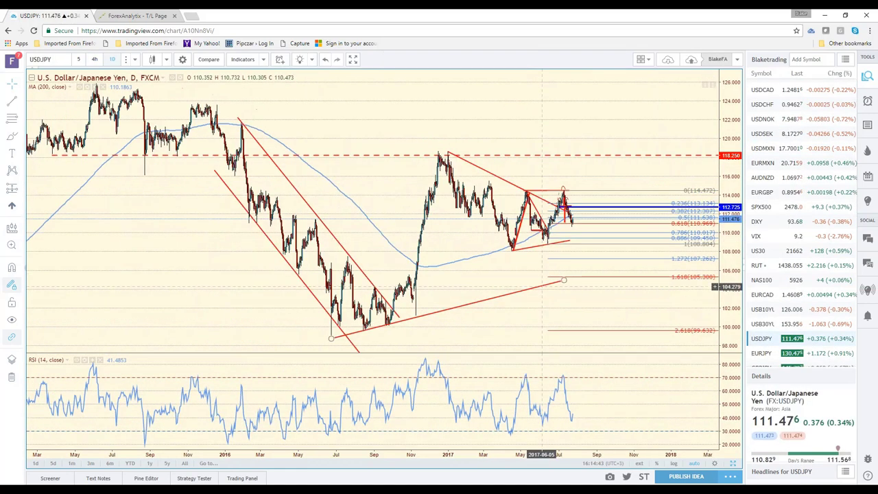
{"action": "scroll", "coordinate": [542, 287], "scroll_direction": "up", "scroll_amount": 3}
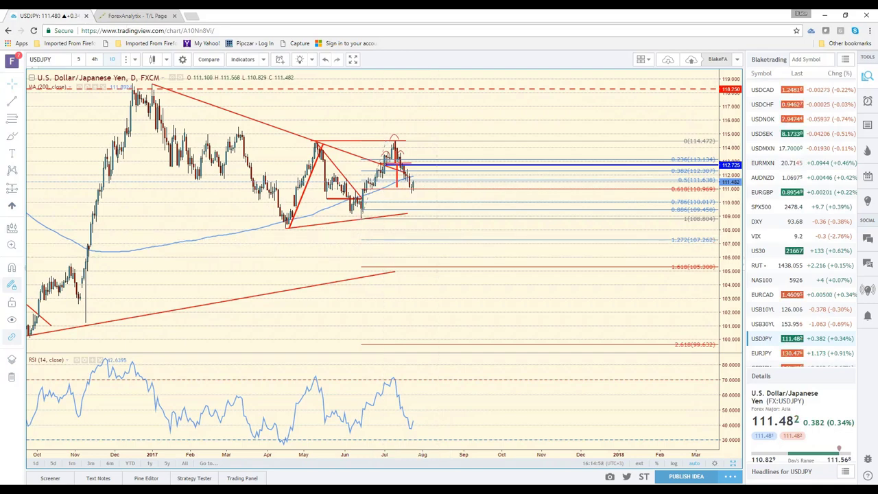
{"action": "key", "text": "ctrl+Tab"}
{"action": "scroll", "coordinate": [697, 241], "scroll_direction": "up", "scroll_amount": 8}
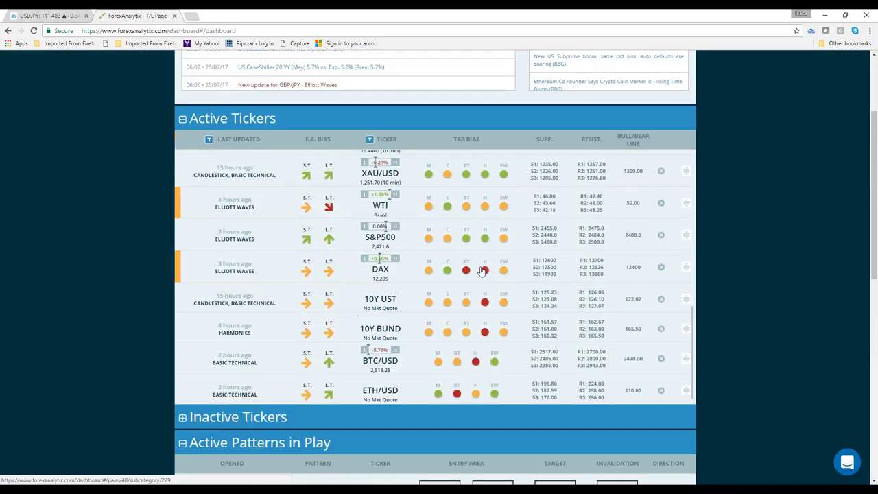
Step: Open the USD/JPY Basic Technical page, view its enlarged chart, then return to TradingView
{"action": "scroll", "coordinate": [469, 230], "scroll_direction": "up", "scroll_amount": 5}
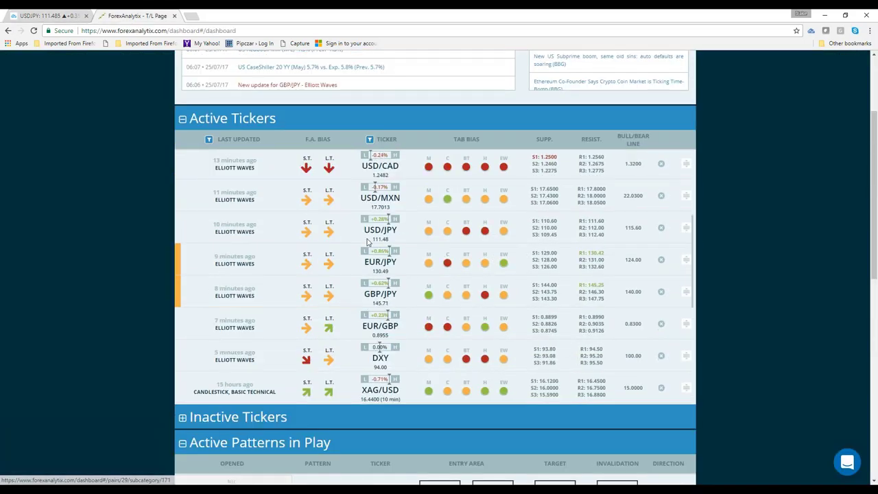
{"action": "left_click", "coordinate": [471, 244]}
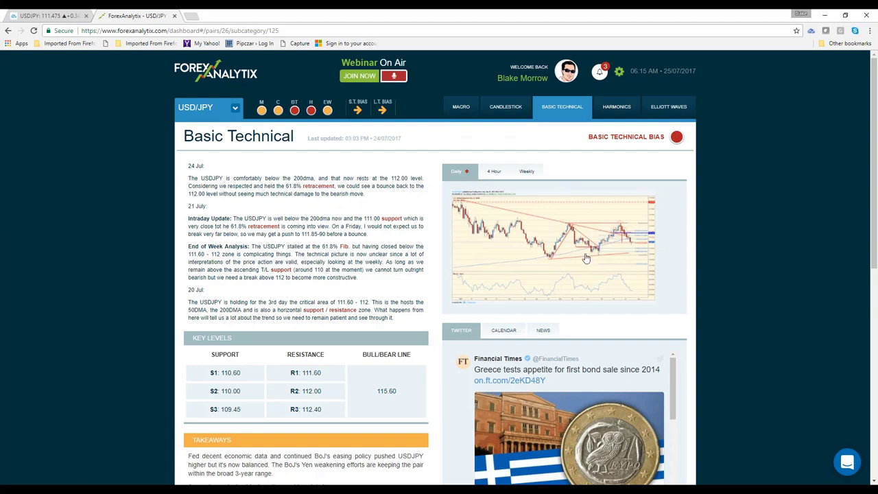
{"action": "left_click", "coordinate": [586, 258]}
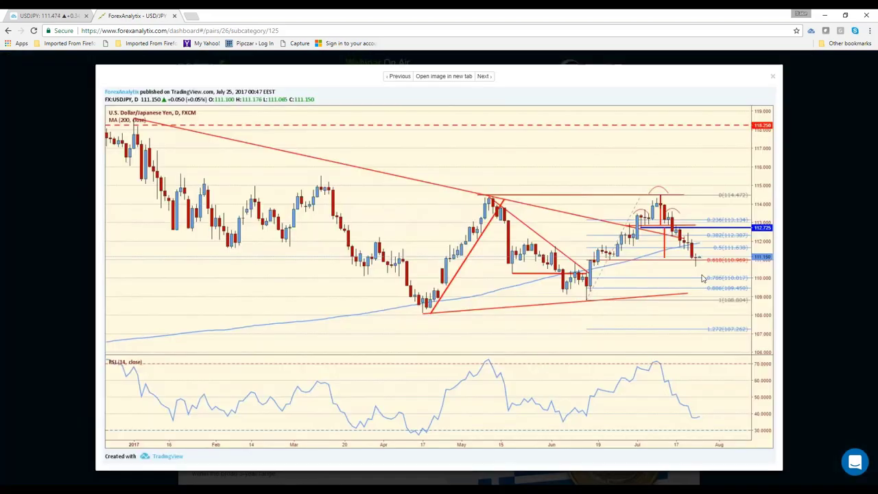
{"action": "left_click", "coordinate": [773, 76]}
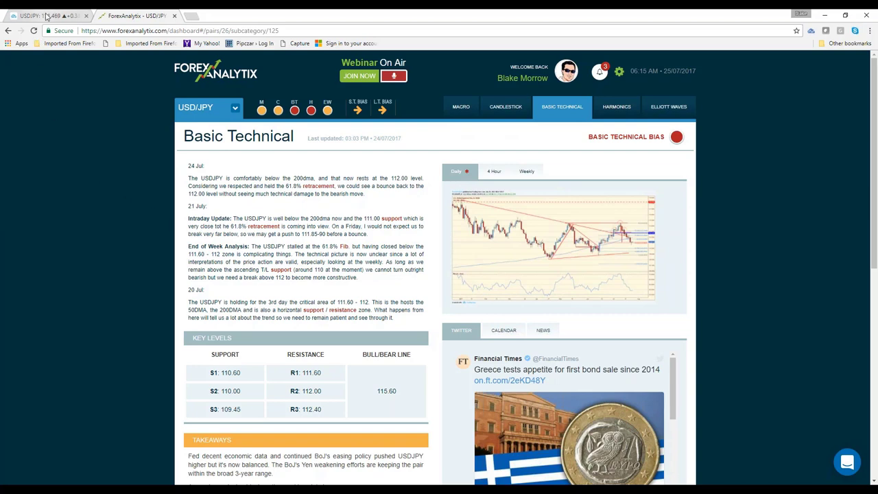
{"action": "left_click", "coordinate": [46, 16]}
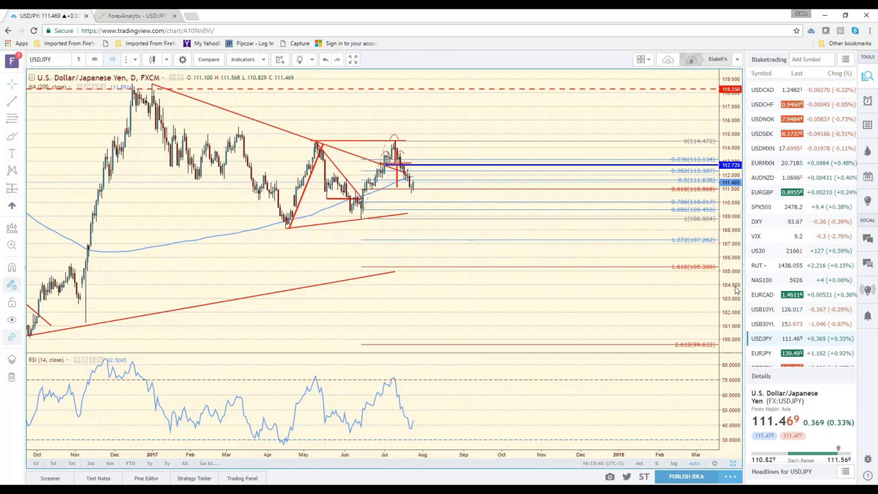
Step: Load the EURJPY, GBPJPY, AUDJPY, NZDJPY and finally CADJPY daily charts in turn
{"action": "scroll", "coordinate": [763, 300], "scroll_direction": "down", "scroll_amount": 2}
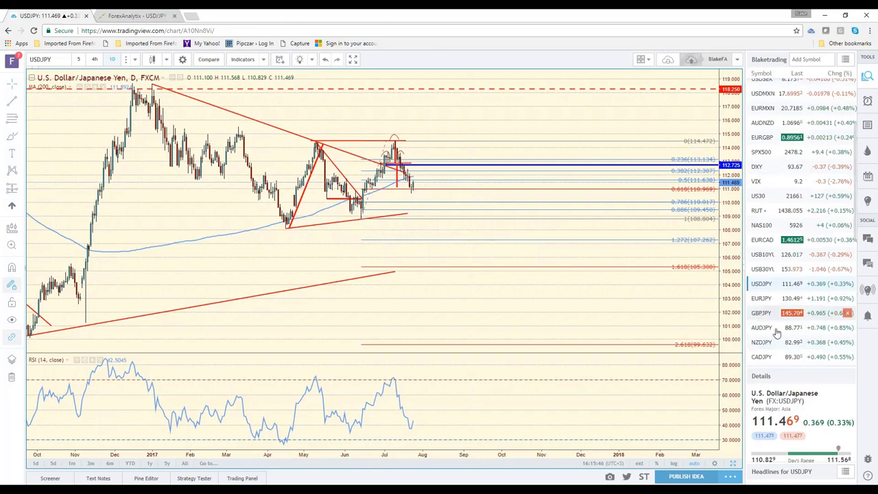
{"action": "left_click", "coordinate": [761, 298]}
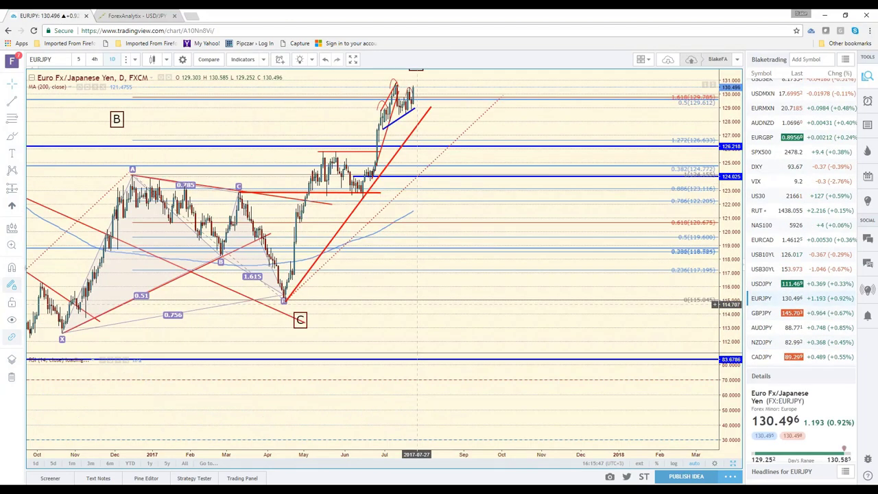
{"action": "left_click", "coordinate": [760, 314]}
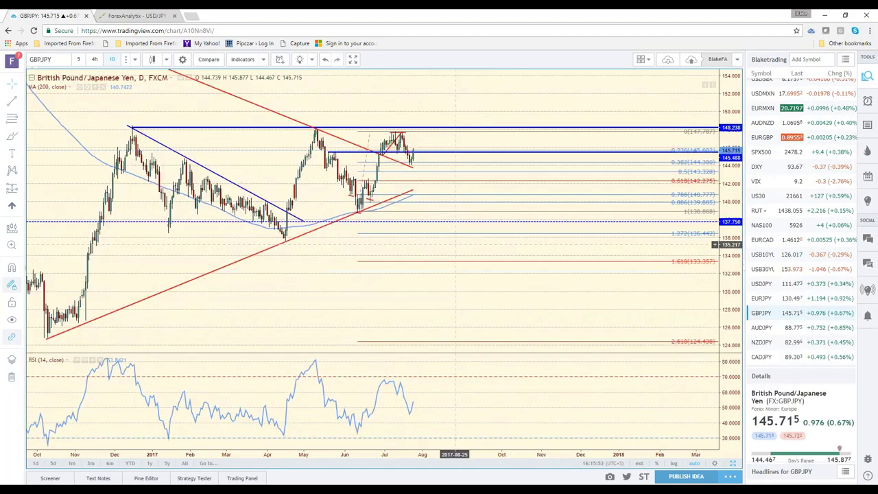
{"action": "left_click", "coordinate": [769, 332]}
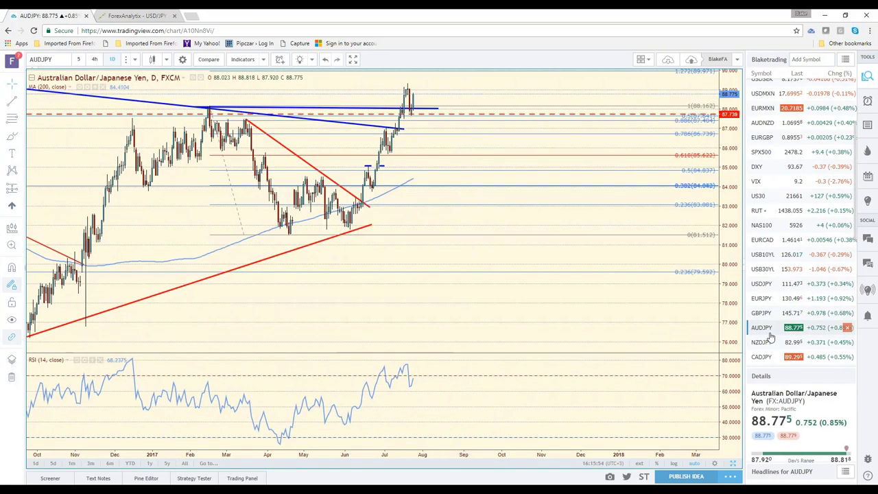
{"action": "left_click", "coordinate": [770, 342]}
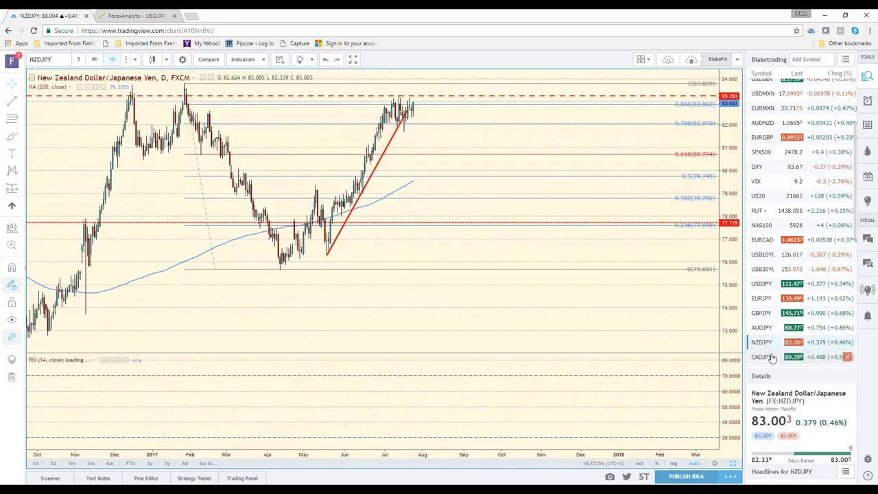
{"action": "left_click", "coordinate": [772, 357]}
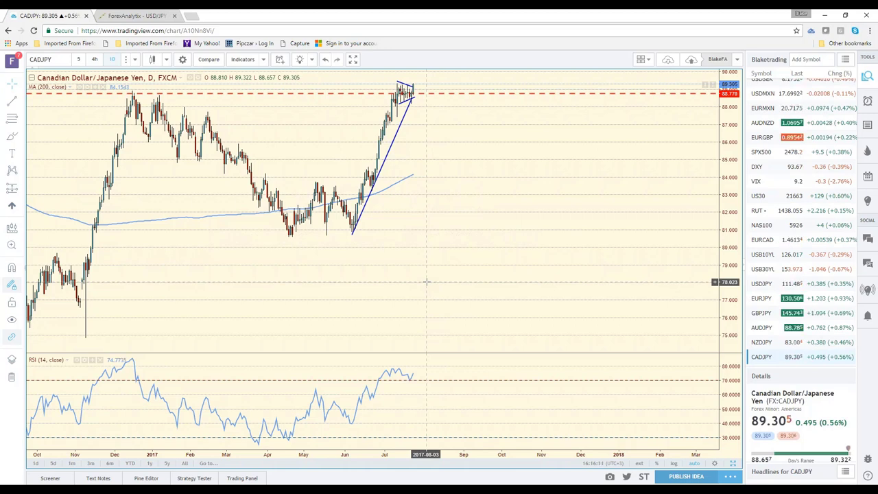
Step: Scroll the watchlist back to GBPJPY to redisplay its daily chart with Fibonacci levels
{"action": "scroll", "coordinate": [758, 274], "scroll_direction": "down", "scroll_amount": 3}
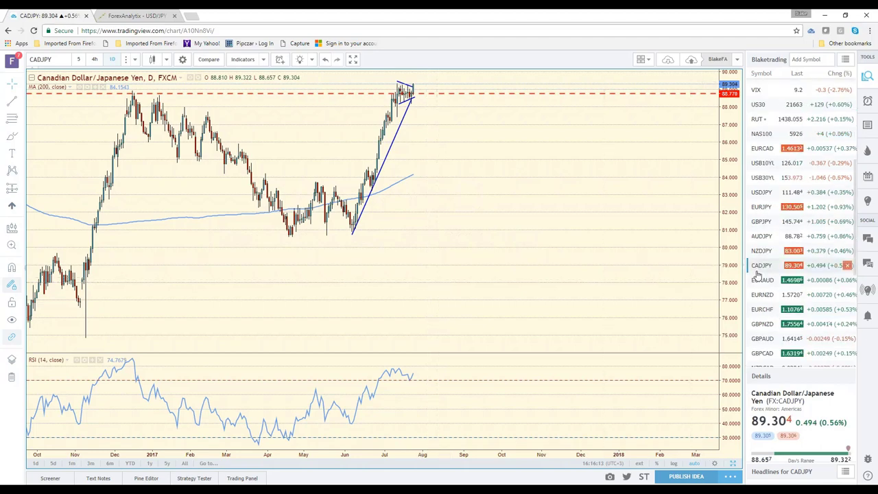
{"action": "scroll", "coordinate": [757, 275], "scroll_direction": "down", "scroll_amount": 6}
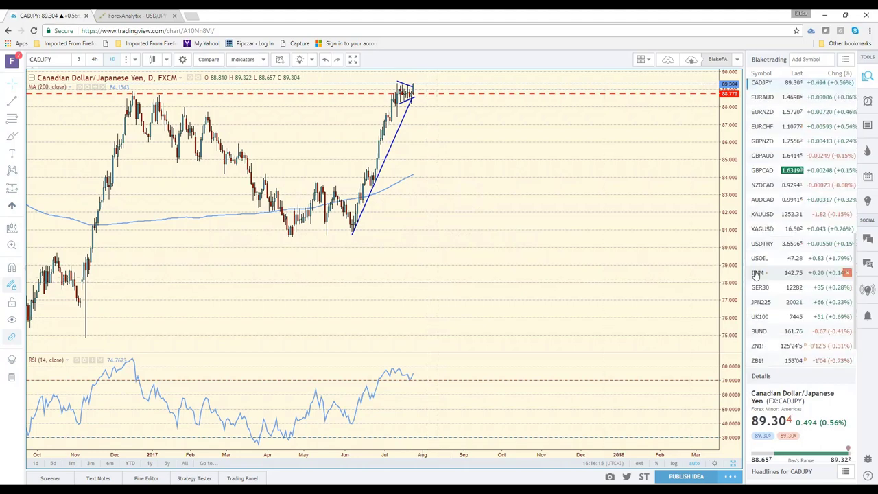
{"action": "scroll", "coordinate": [756, 275], "scroll_direction": "down", "scroll_amount": 3}
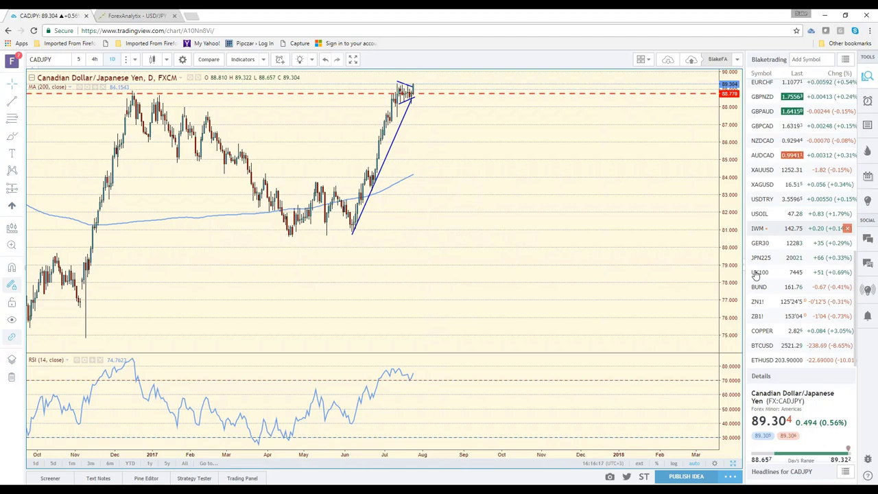
{"action": "scroll", "coordinate": [756, 275], "scroll_direction": "up", "scroll_amount": 3}
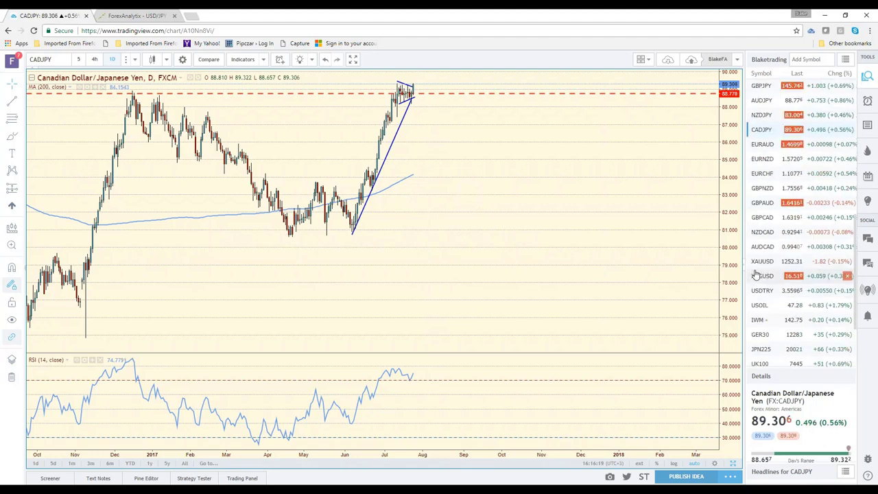
{"action": "scroll", "coordinate": [758, 271], "scroll_direction": "up", "scroll_amount": 3}
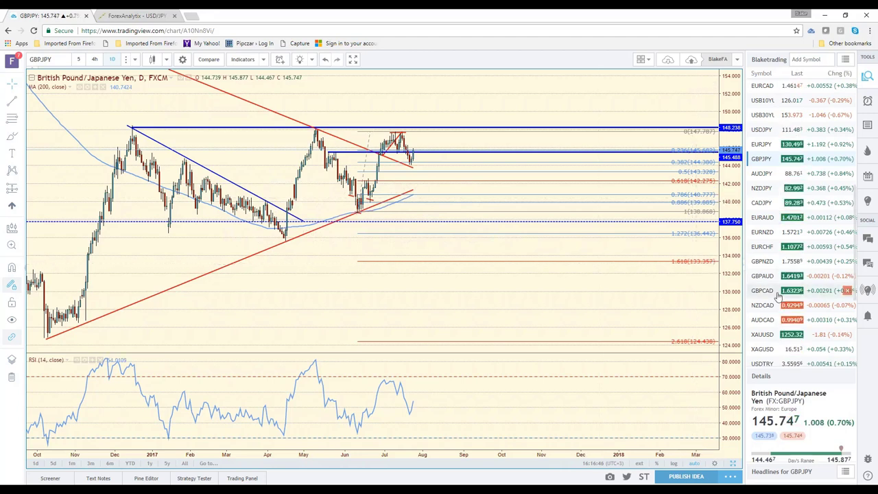
{"action": "scroll", "coordinate": [765, 322], "scroll_direction": "down", "scroll_amount": 5}
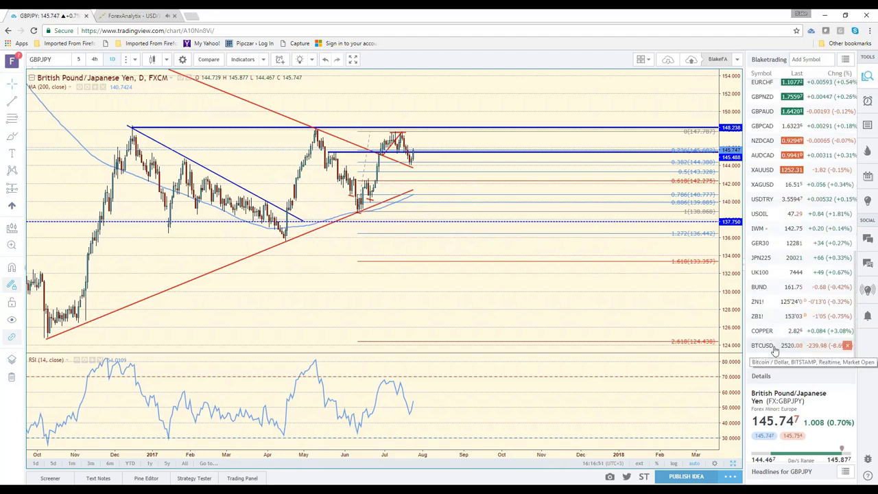
Step: Show BTCUSD on the 4-hour timeframe, then return to the ForexAnalytix analysis page
{"action": "left_click", "coordinate": [774, 347]}
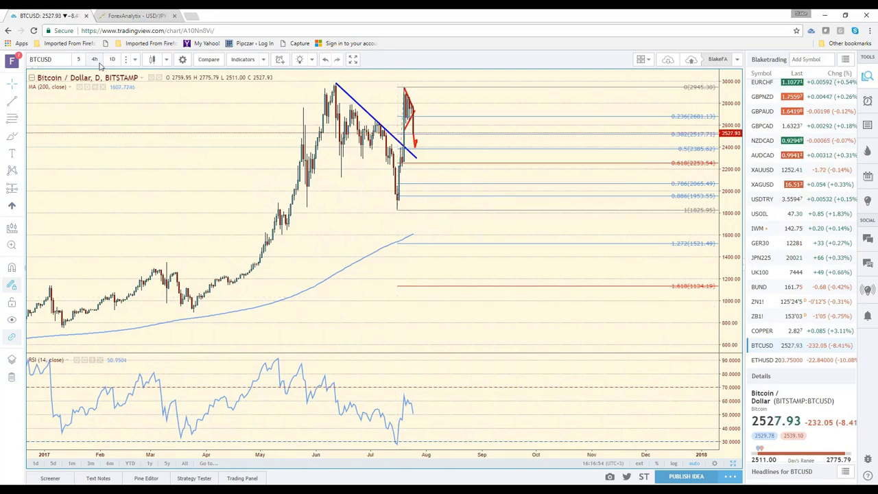
{"action": "left_click", "coordinate": [95, 60]}
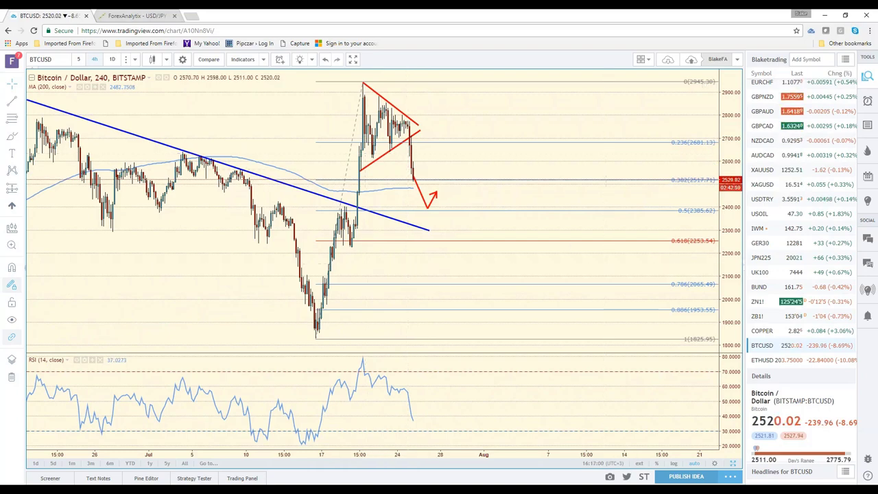
{"action": "left_click", "coordinate": [138, 15]}
Step: Pick BTC/USD from the analysed-pairs dropdown in place of USD/JPY
{"action": "left_click", "coordinate": [235, 107]}
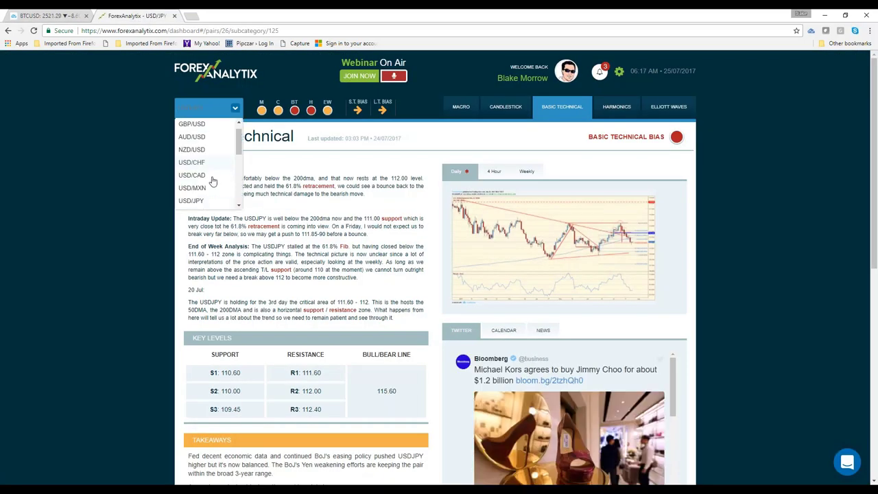
{"action": "scroll", "coordinate": [205, 178], "scroll_direction": "down", "scroll_amount": 5}
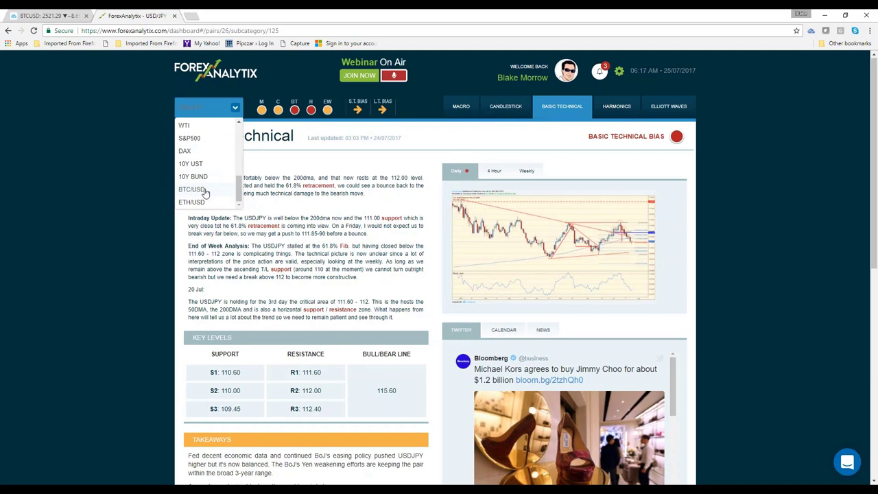
{"action": "scroll", "coordinate": [255, 198], "scroll_direction": "down", "scroll_amount": 3}
{"action": "scroll", "coordinate": [255, 198], "scroll_direction": "up", "scroll_amount": 3}
{"action": "scroll", "coordinate": [220, 149], "scroll_direction": "down", "scroll_amount": 3}
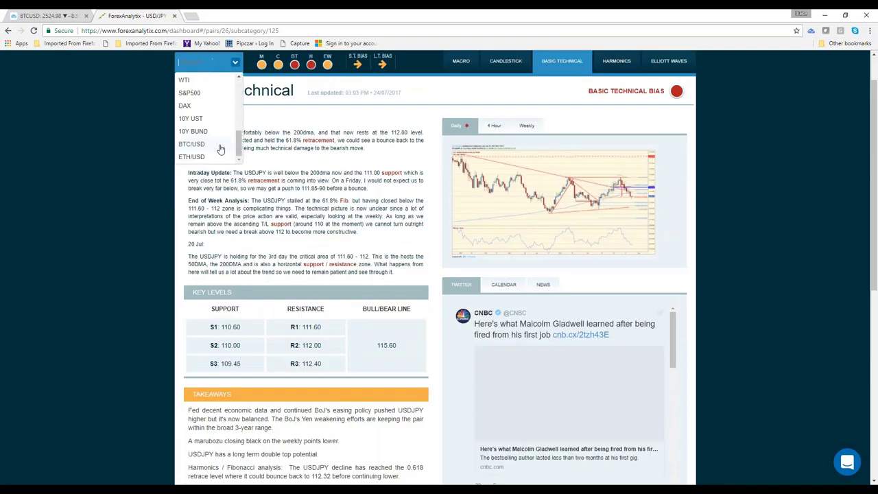
{"action": "left_click", "coordinate": [192, 135]}
{"action": "scroll", "coordinate": [453, 271], "scroll_direction": "down", "scroll_amount": 3}
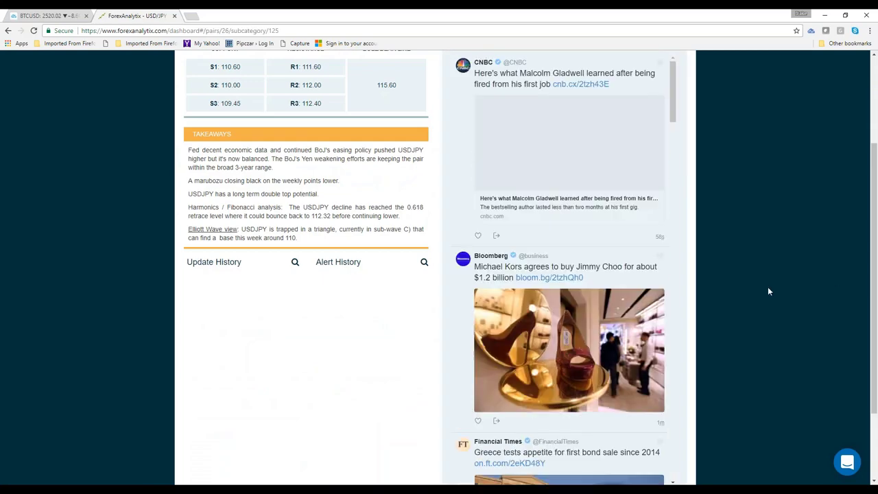
{"action": "scroll", "coordinate": [768, 292], "scroll_direction": "up", "scroll_amount": 2}
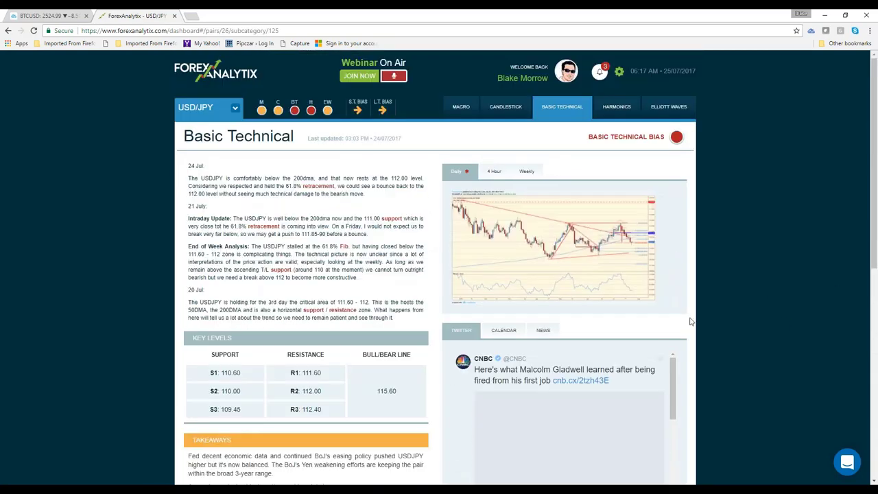
{"action": "left_click", "coordinate": [235, 109]}
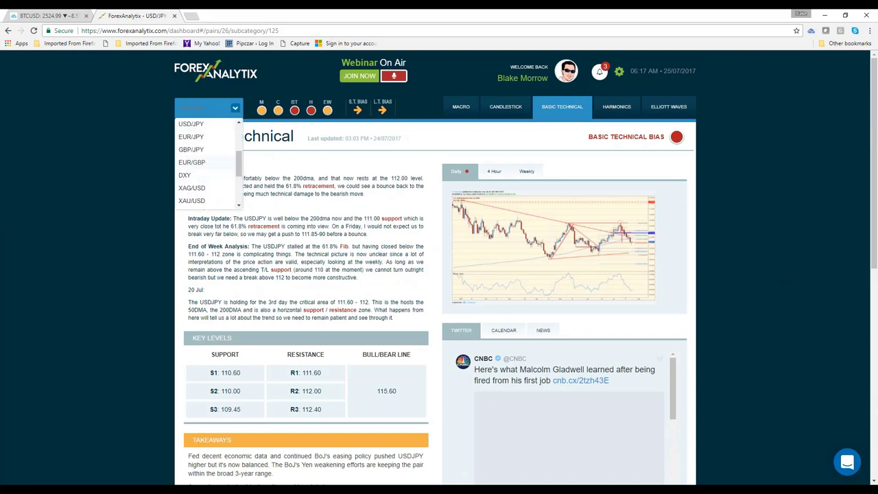
{"action": "left_click_drag", "start_coordinate": [238, 170], "coordinate": [240, 199]}
{"action": "left_click", "coordinate": [197, 190]}
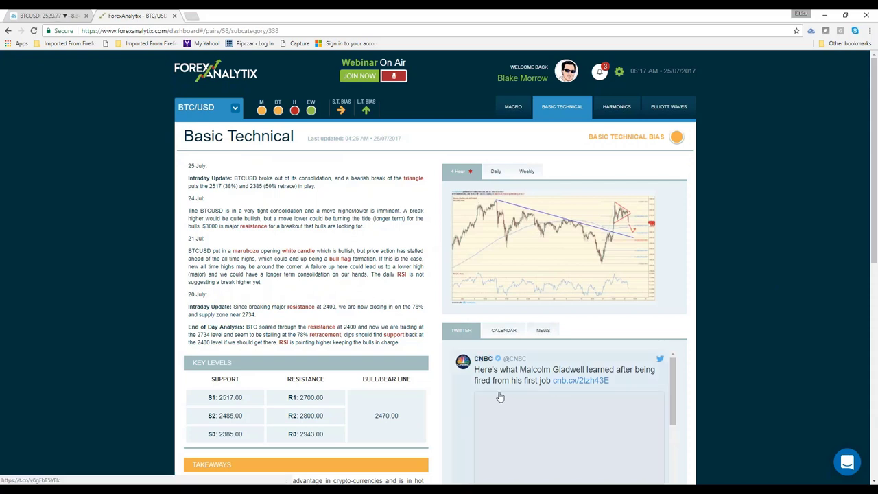
Step: Enlarge the BTC/USD chart image in ForexAnalytix, page back through earlier ones, then return to TradingView
{"action": "left_click", "coordinate": [601, 255]}
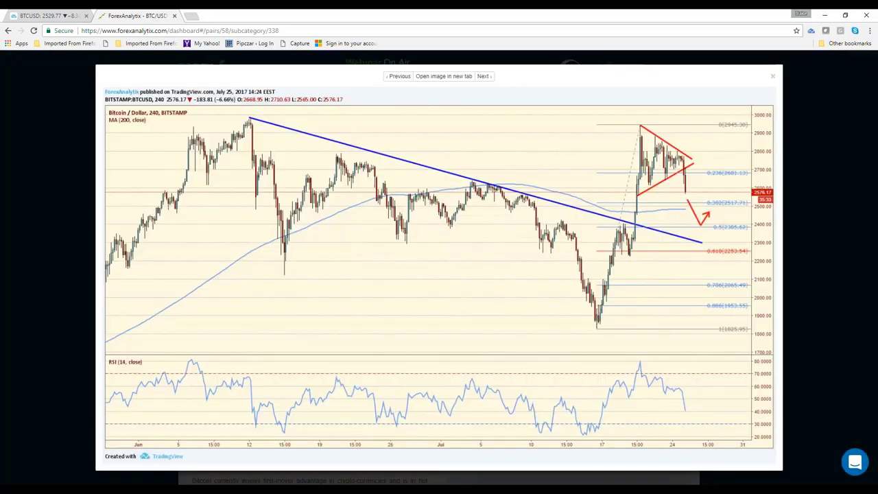
{"action": "left_click", "coordinate": [400, 77]}
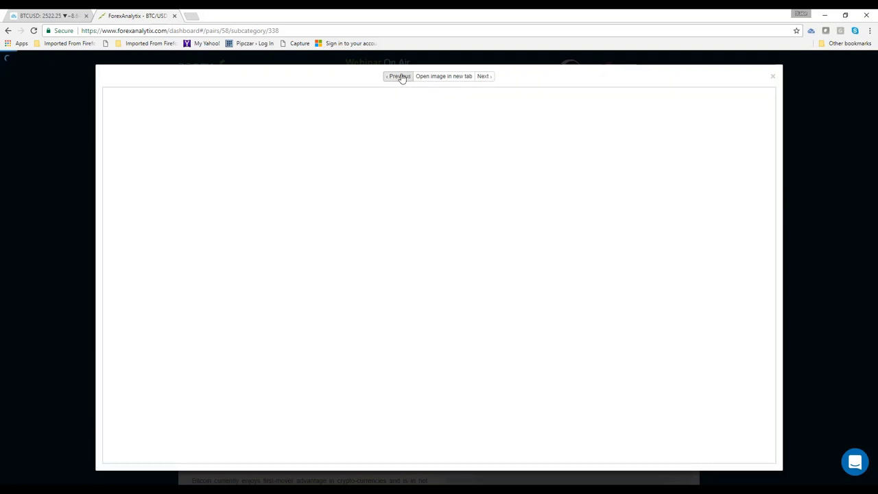
{"action": "left_click", "coordinate": [406, 79]}
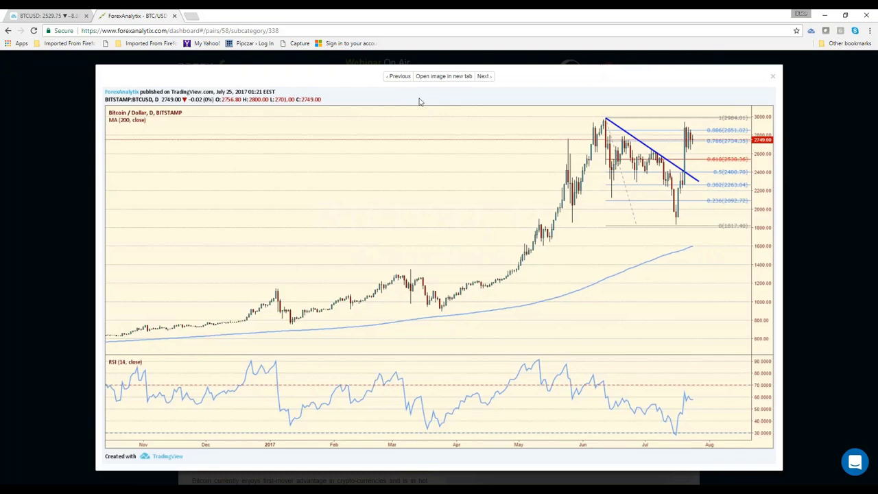
{"action": "left_click", "coordinate": [404, 78]}
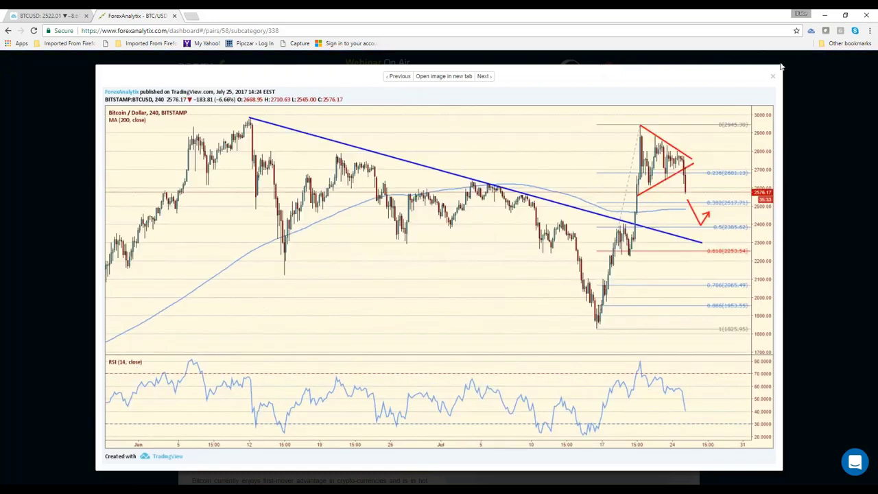
{"action": "key", "text": "Escape"}
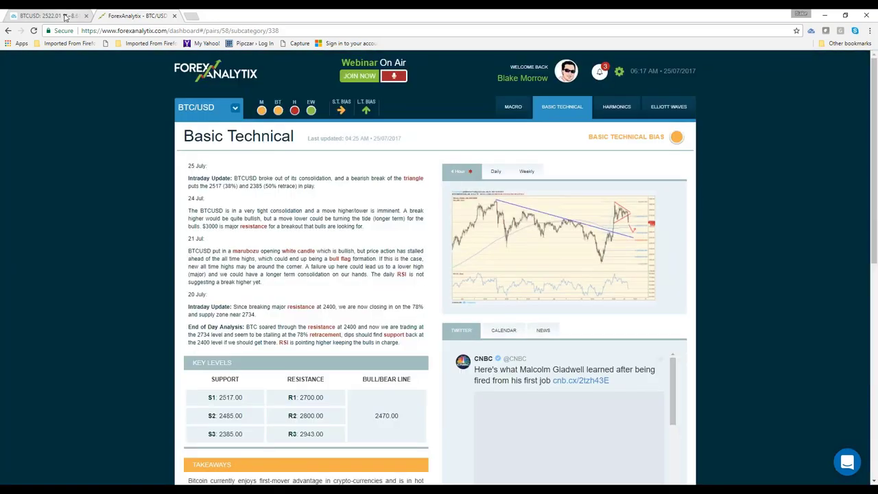
{"action": "left_click", "coordinate": [65, 17]}
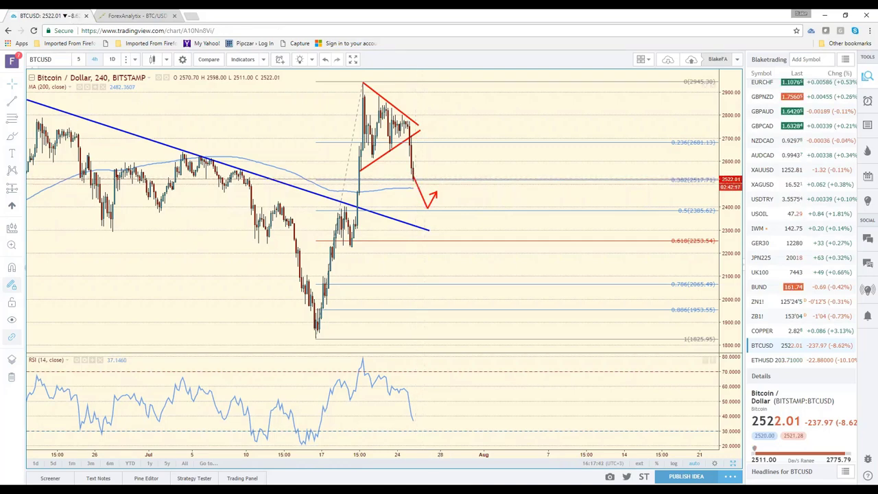
Step: Load ETHUSD from the watchlist on the 4-hour chart
{"action": "left_click", "coordinate": [776, 362]}
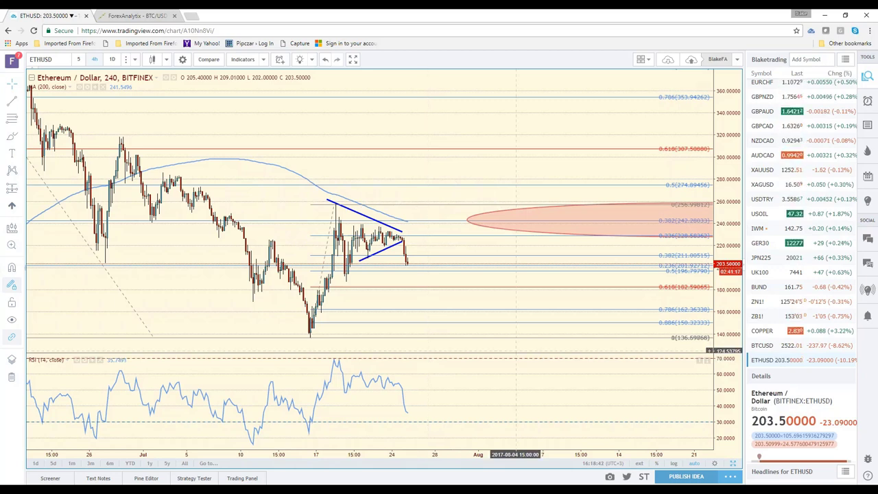
Step: Return to BTCUSD on daily candles, showing history back to 2015, and scroll the watchlist to the top
{"action": "left_click", "coordinate": [777, 347]}
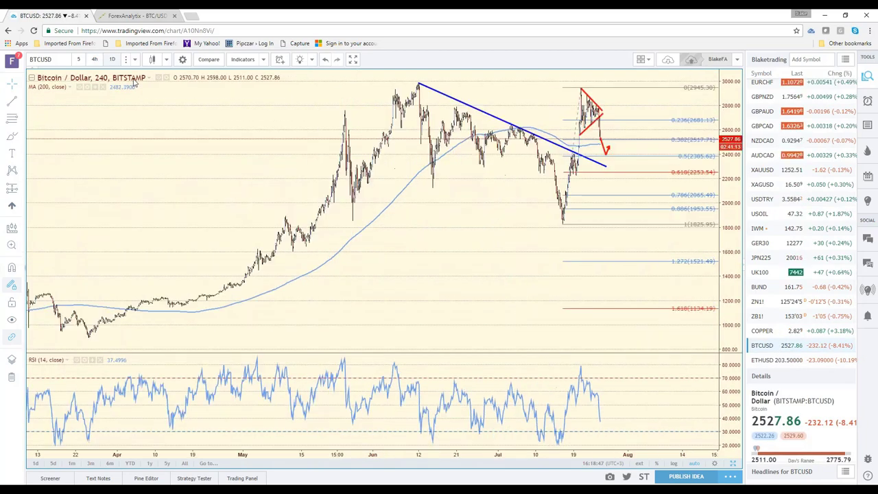
{"action": "left_click", "coordinate": [112, 59]}
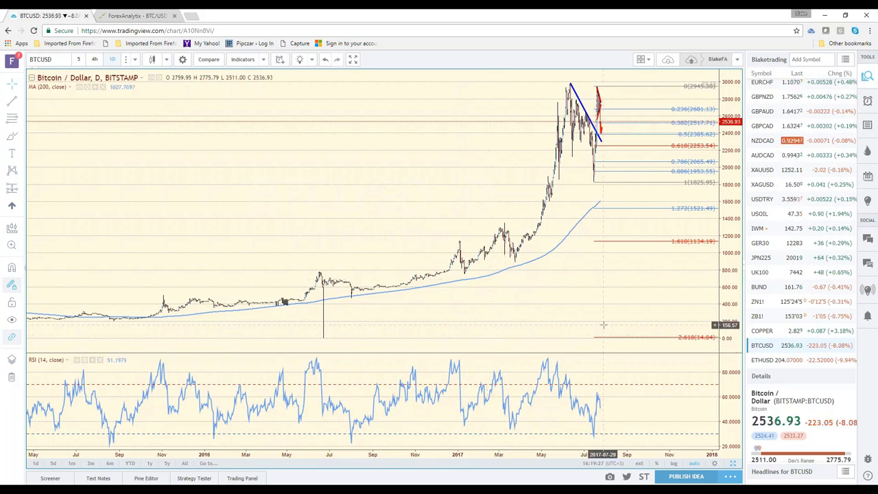
{"action": "scroll", "coordinate": [760, 159], "scroll_direction": "up", "scroll_amount": 3}
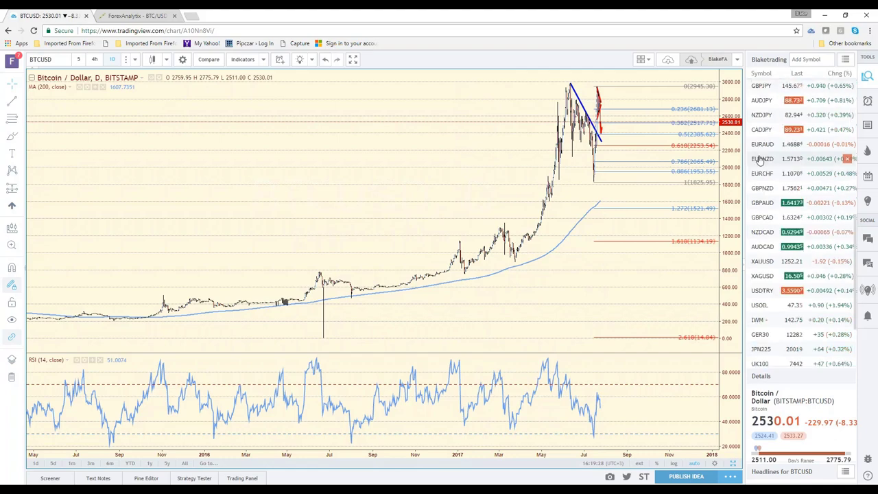
{"action": "scroll", "coordinate": [759, 160], "scroll_direction": "up", "scroll_amount": 10}
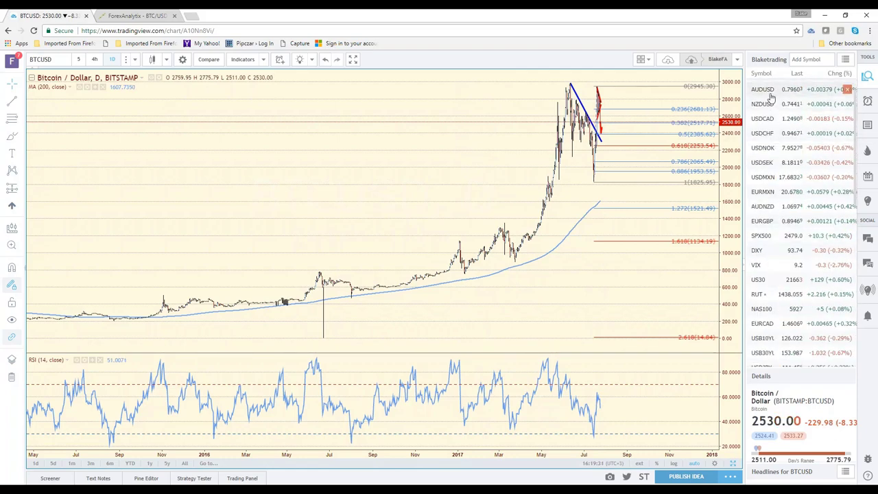
{"action": "scroll", "coordinate": [769, 93], "scroll_direction": "up", "scroll_amount": 2}
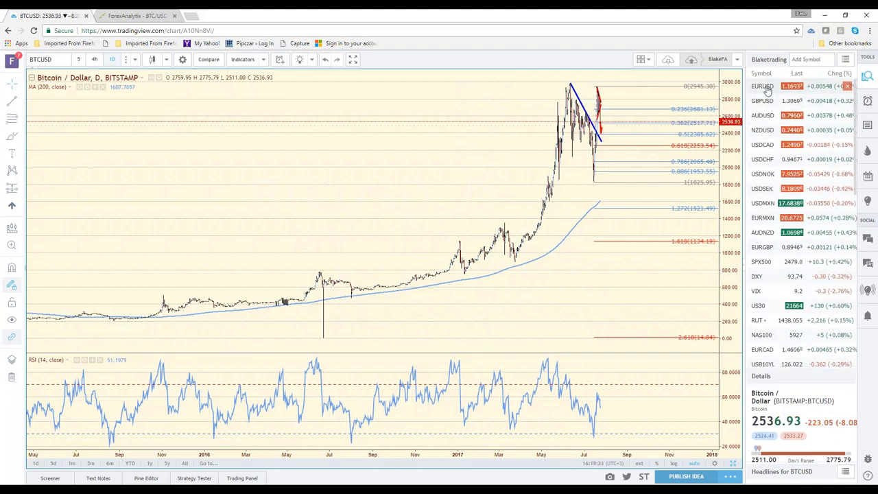
Step: Open the EURUSD daily chart and zoom in on the last two years
{"action": "left_click", "coordinate": [767, 90]}
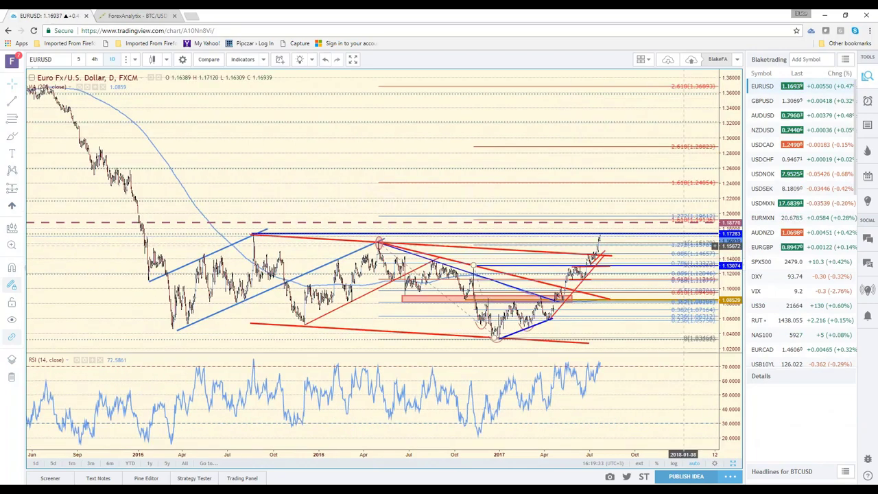
{"action": "scroll", "coordinate": [493, 294], "scroll_direction": "up", "scroll_amount": 2}
{"action": "scroll", "coordinate": [493, 294], "scroll_direction": "up", "scroll_amount": 1}
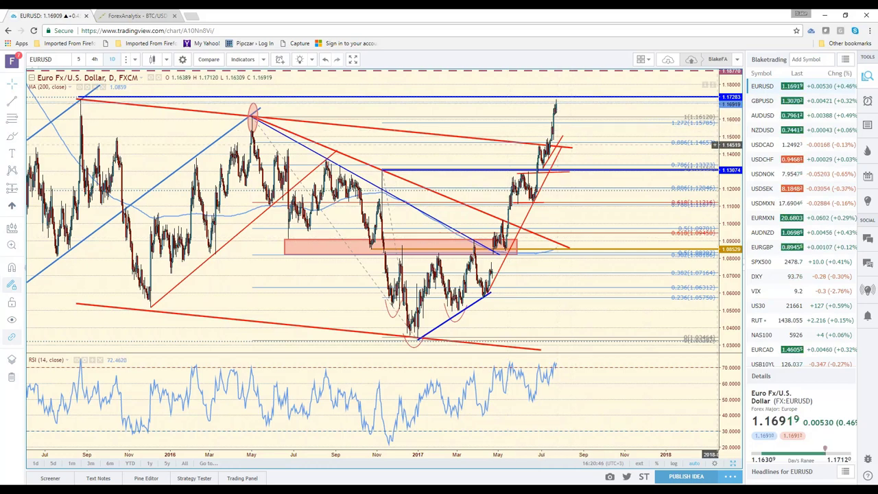
Step: Squeeze the EURUSD price scale to reveal higher Fibonacci levels, then load the XAUUSD gold chart
{"action": "left_click_drag", "start_coordinate": [729, 143], "coordinate": [727, 164]}
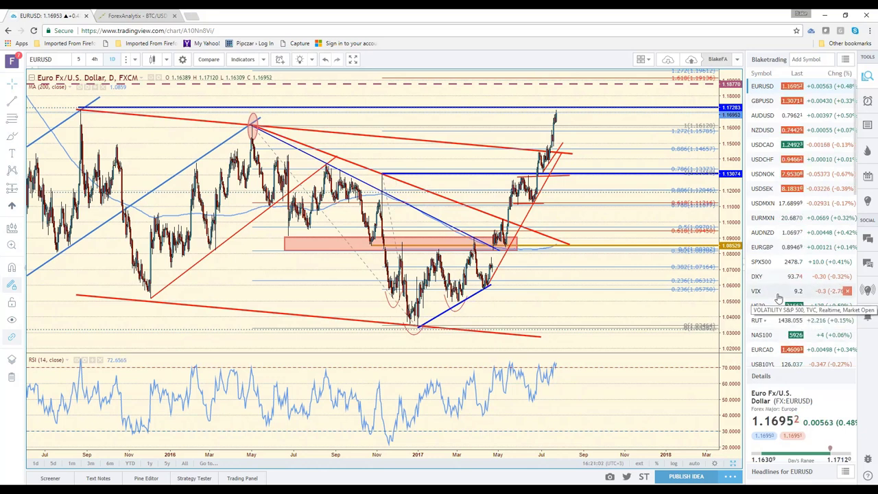
{"action": "scroll", "coordinate": [776, 300], "scroll_direction": "down", "scroll_amount": 1}
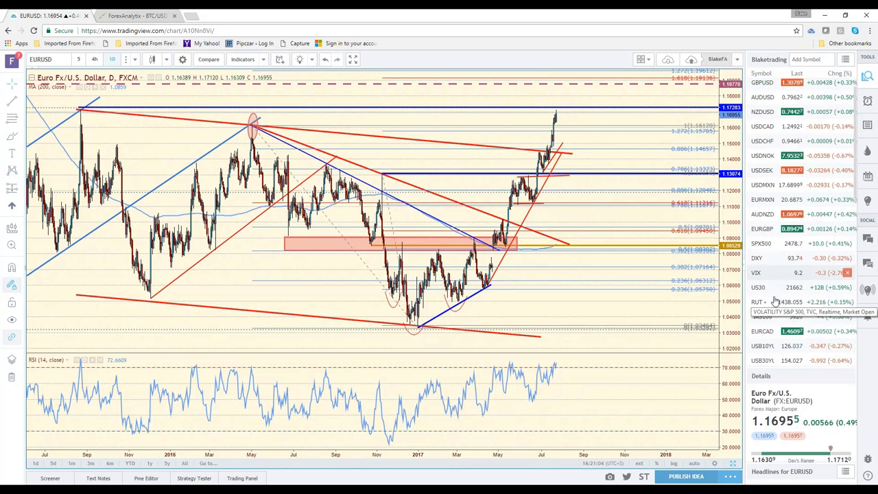
{"action": "scroll", "coordinate": [775, 300], "scroll_direction": "down", "scroll_amount": 8}
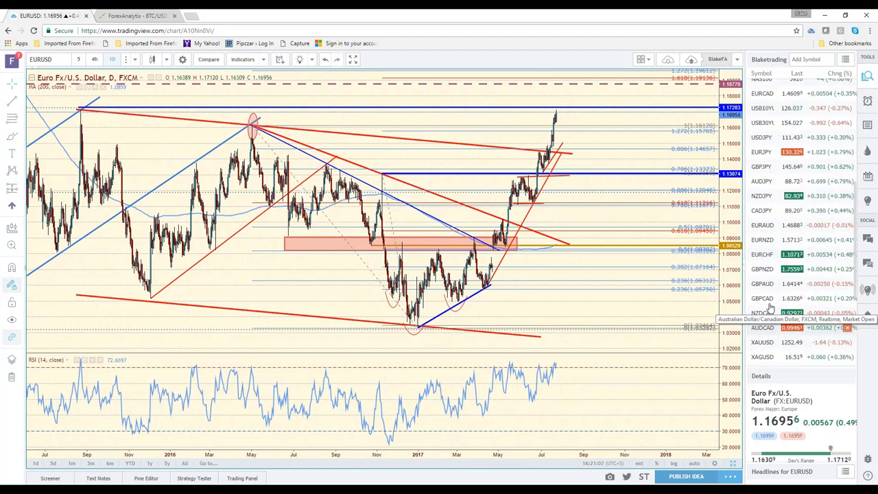
{"action": "scroll", "coordinate": [769, 309], "scroll_direction": "down", "scroll_amount": 2}
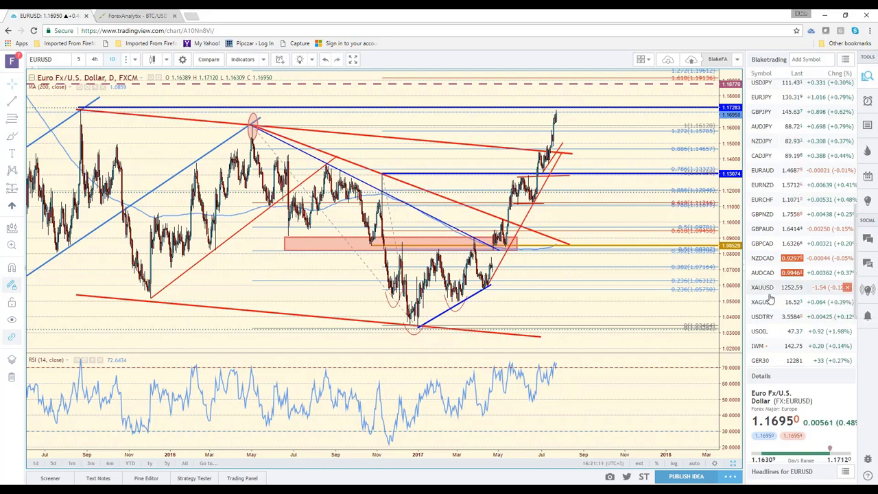
{"action": "left_click", "coordinate": [769, 298]}
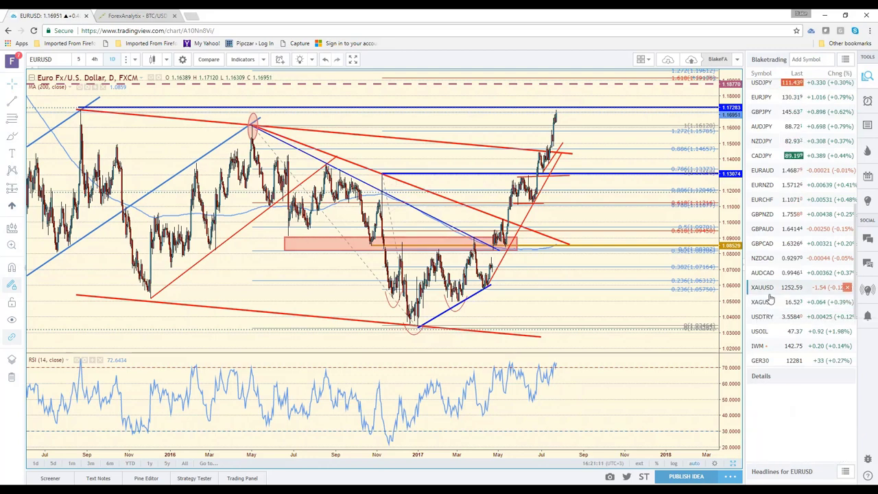
Step: Put gold on 5-minute candles, then open the GER30 DAX chart
{"action": "left_click", "coordinate": [79, 60]}
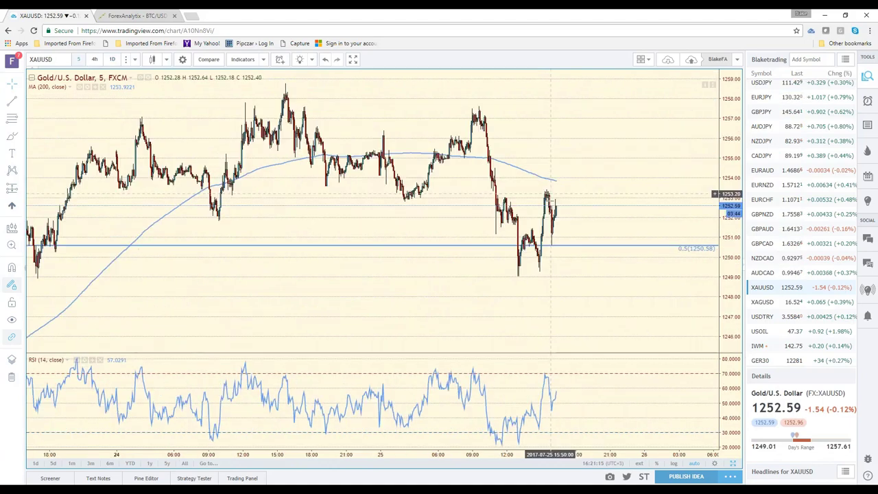
{"action": "scroll", "coordinate": [780, 314], "scroll_direction": "down", "scroll_amount": 1}
{"action": "scroll", "coordinate": [780, 314], "scroll_direction": "down", "scroll_amount": 3}
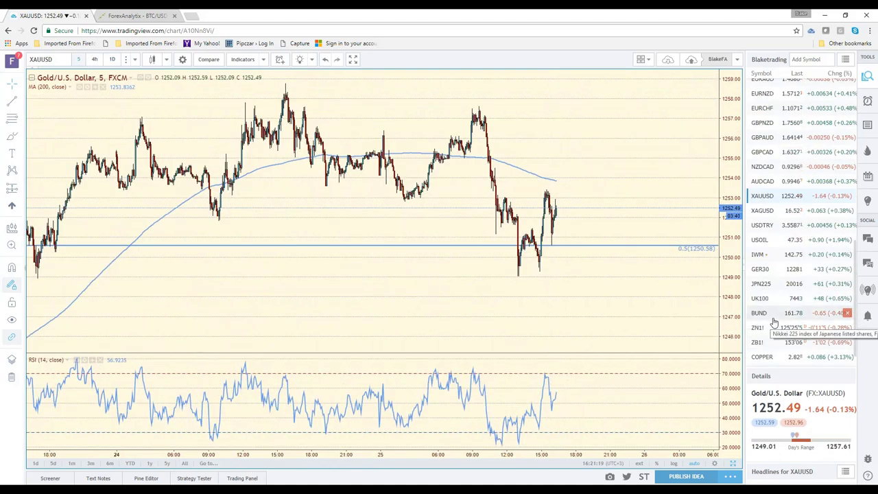
{"action": "left_click", "coordinate": [770, 272]}
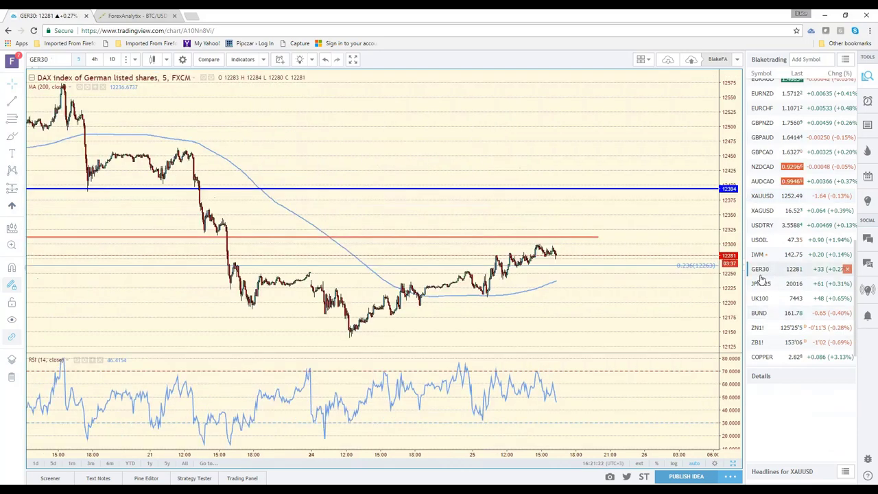
Step: Open the ZN1! 10 Year T-Note Futures 5-minute chart
{"action": "scroll", "coordinate": [569, 305], "scroll_direction": "down", "scroll_amount": 3}
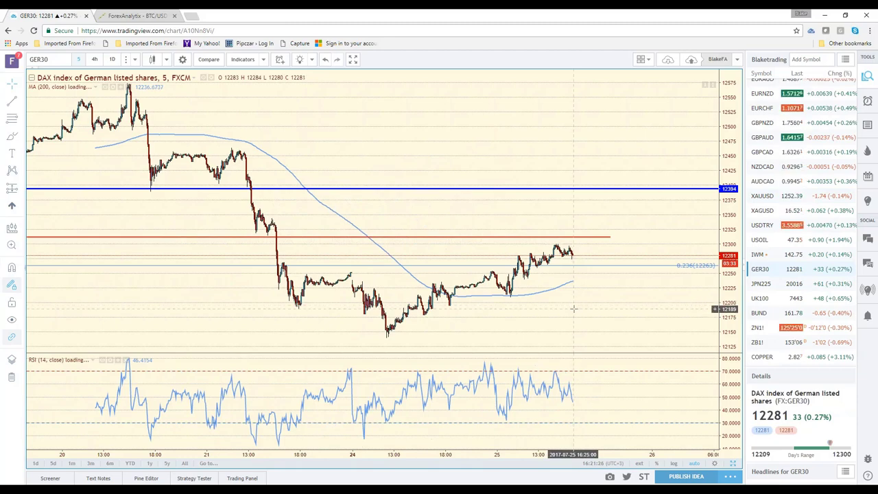
{"action": "left_click", "coordinate": [787, 335]}
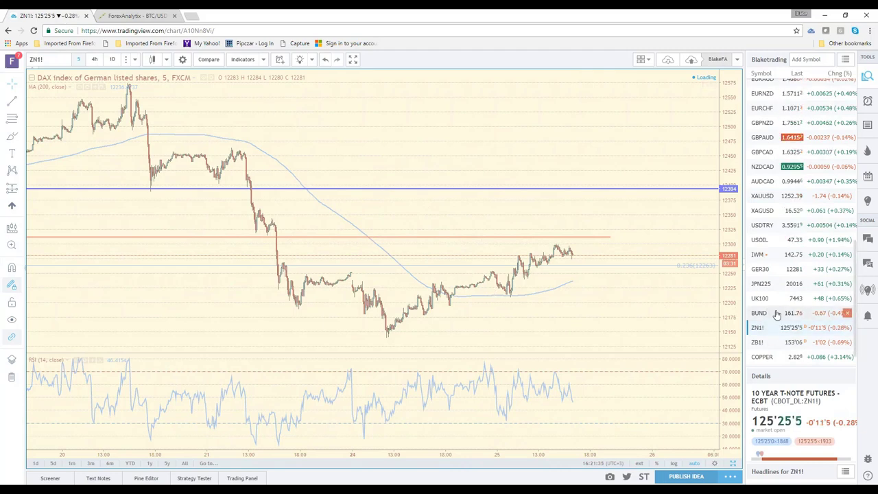
{"action": "scroll", "coordinate": [780, 313], "scroll_direction": "up", "scroll_amount": 3}
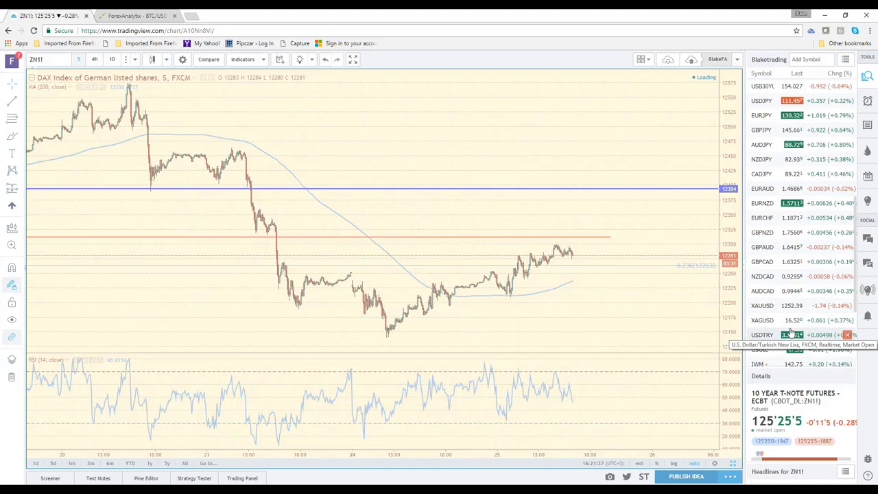
{"action": "scroll", "coordinate": [788, 328], "scroll_direction": "up", "scroll_amount": 2}
{"action": "scroll", "coordinate": [789, 330], "scroll_direction": "up", "scroll_amount": 3}
{"action": "scroll", "coordinate": [778, 251], "scroll_direction": "up", "scroll_amount": 1}
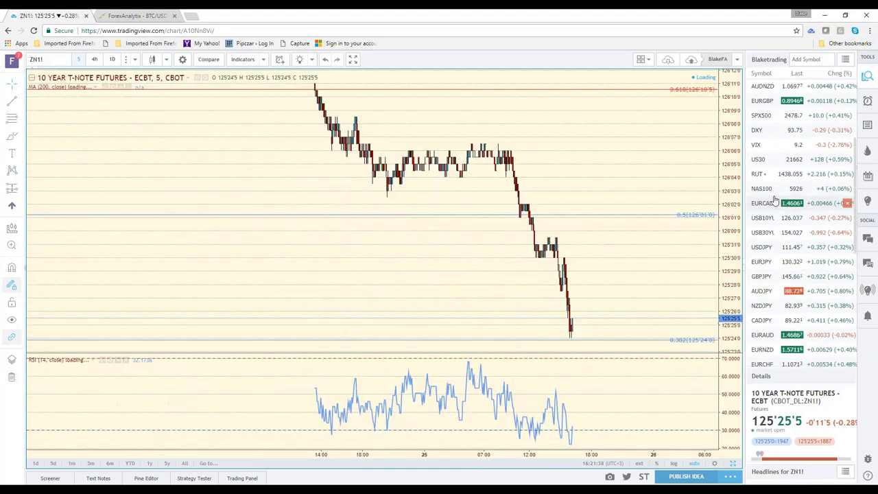
Step: Show ZN1! on daily candles, zoomed and panned to the 2016–2017 trendlines
{"action": "left_click", "coordinate": [113, 60]}
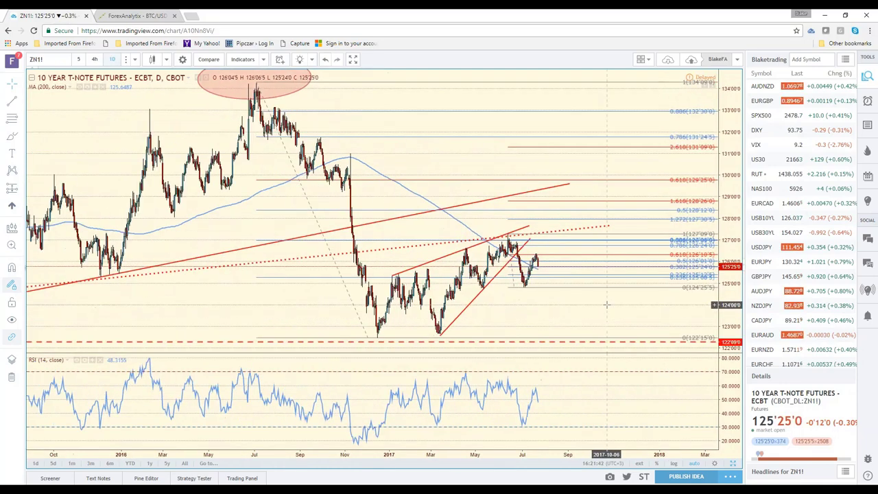
{"action": "scroll", "coordinate": [516, 283], "scroll_direction": "up", "scroll_amount": 2}
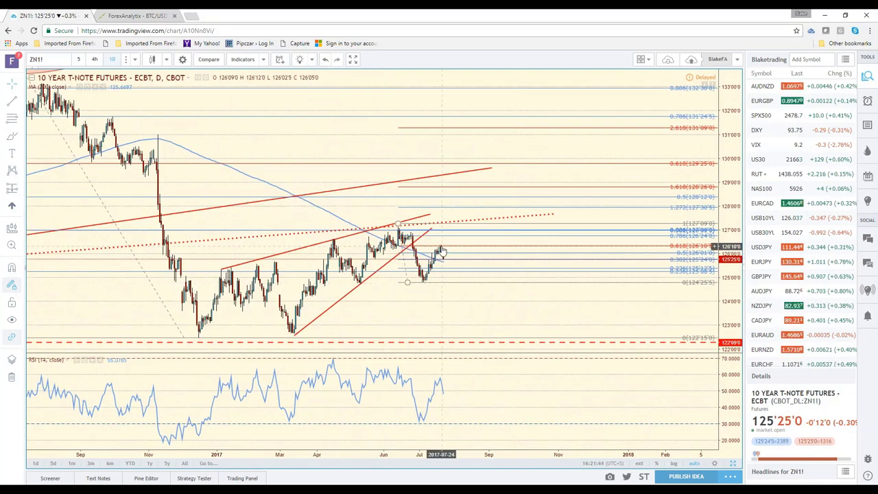
{"action": "left_click_drag", "start_coordinate": [444, 309], "coordinate": [657, 296]}
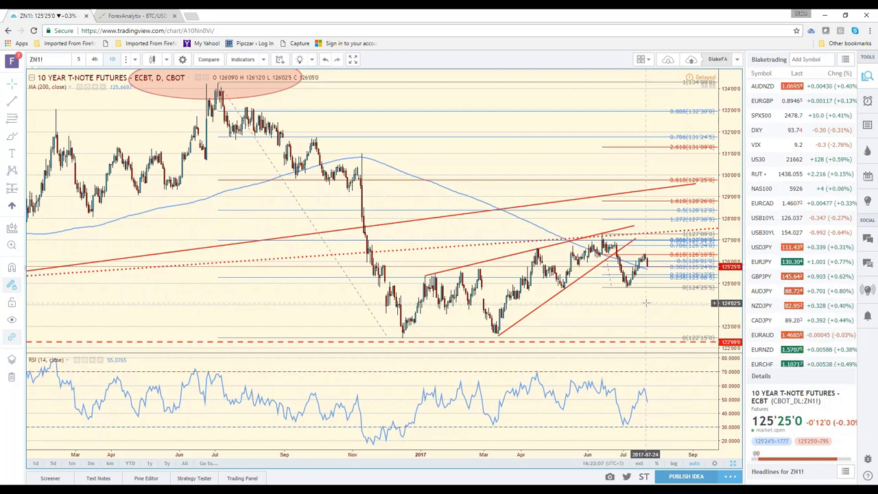
Step: Scroll the watchlist back to the top and select EURUSD
{"action": "scroll", "coordinate": [815, 323], "scroll_direction": "down", "scroll_amount": 1}
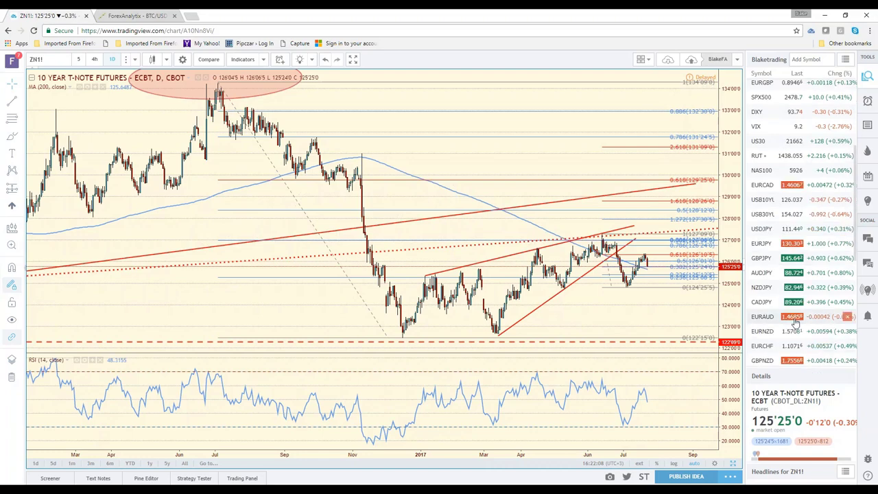
{"action": "scroll", "coordinate": [795, 322], "scroll_direction": "down", "scroll_amount": 2}
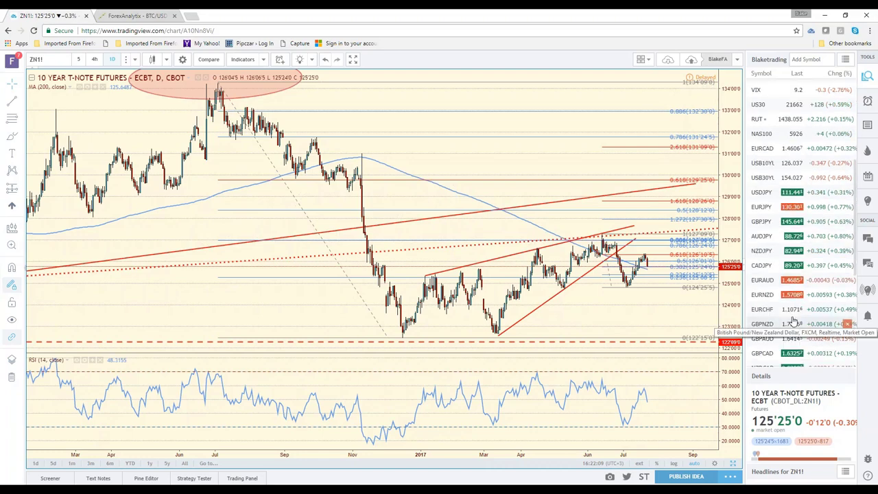
{"action": "scroll", "coordinate": [782, 297], "scroll_direction": "up", "scroll_amount": 3}
{"action": "scroll", "coordinate": [770, 273], "scroll_direction": "up", "scroll_amount": 8}
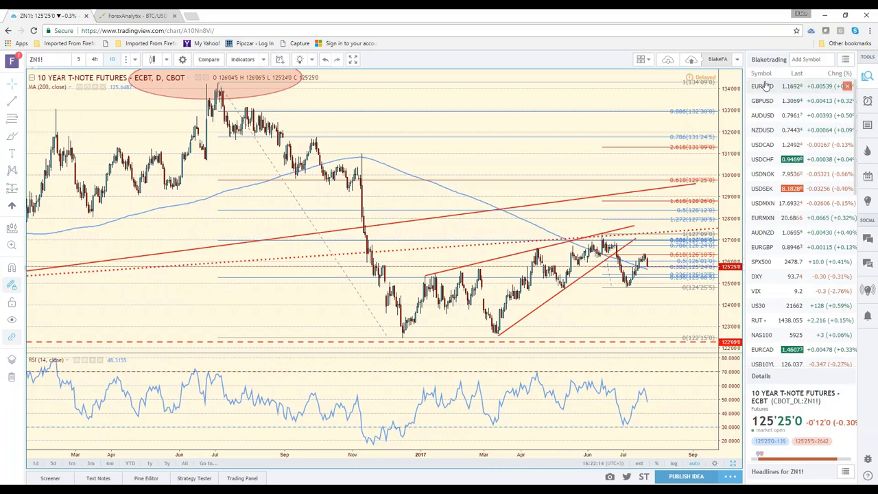
{"action": "left_click", "coordinate": [767, 85]}
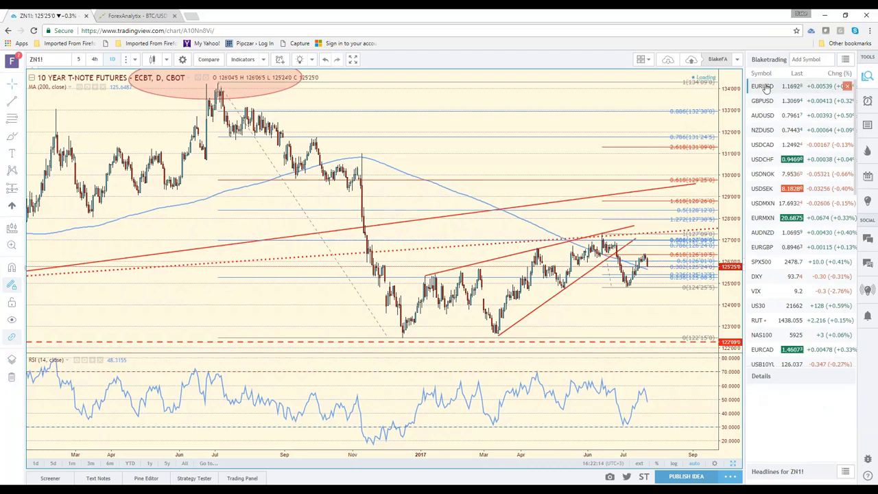
Step: View GBPUSD on 4-hour candles, then switch to the NAS100 4-hour chart
{"action": "left_click", "coordinate": [764, 103]}
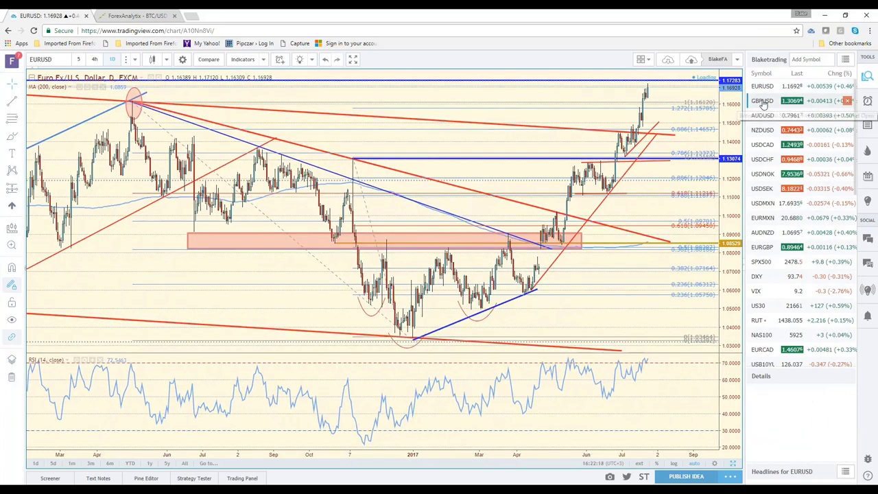
{"action": "left_click", "coordinate": [98, 61]}
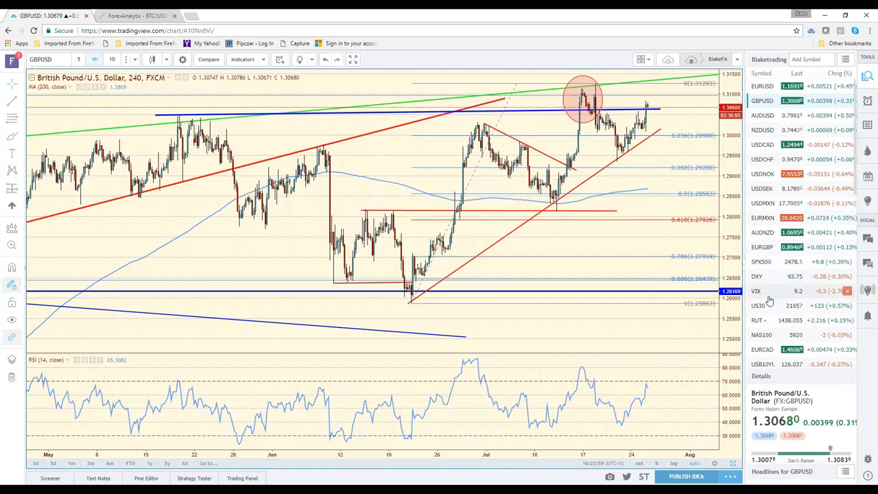
{"action": "left_click", "coordinate": [773, 335]}
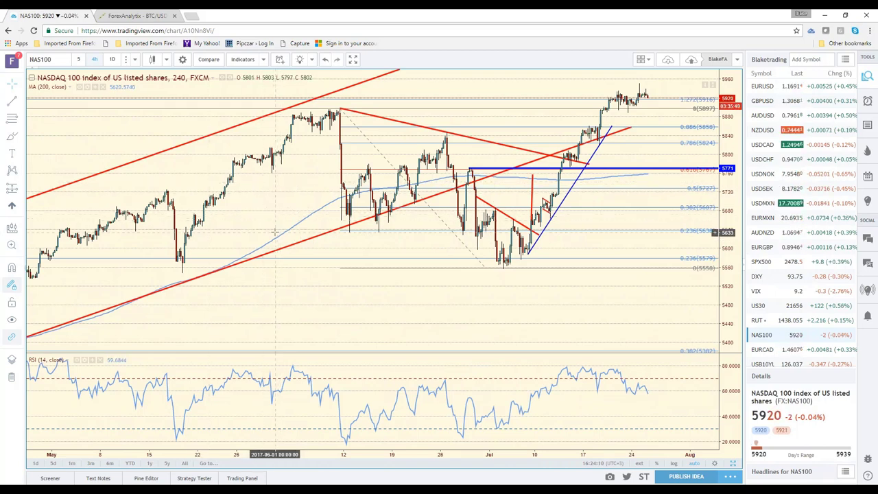
Step: Put NAS100 on 5-minute bars, then switch to AUDUSD
{"action": "left_click", "coordinate": [78, 59]}
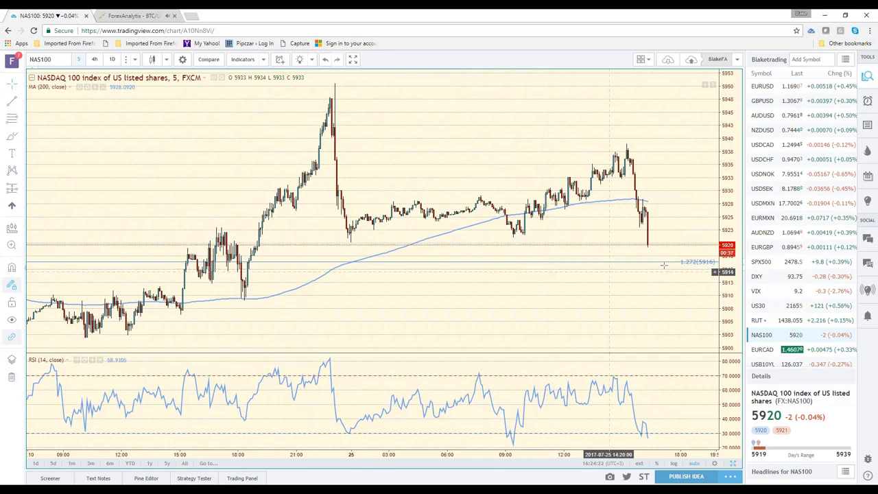
{"action": "left_click", "coordinate": [767, 114]}
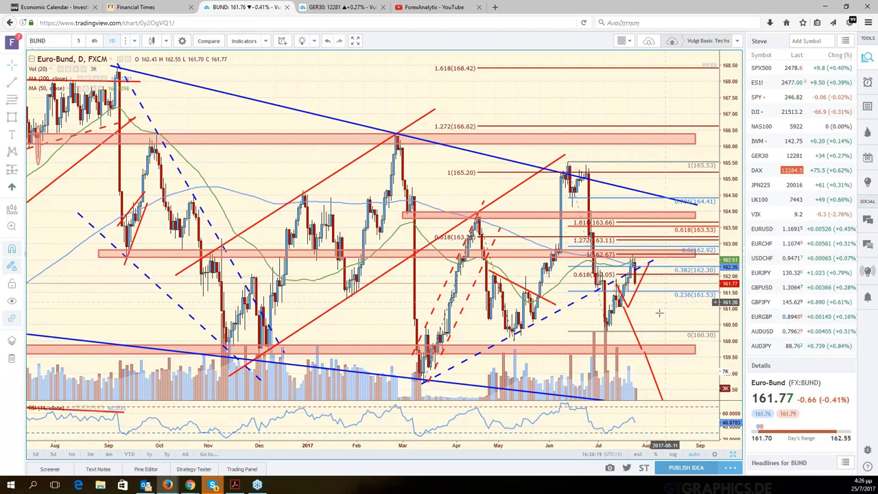
{"action": "scroll", "coordinate": [659, 313], "scroll_direction": "left", "scroll_amount": 2}
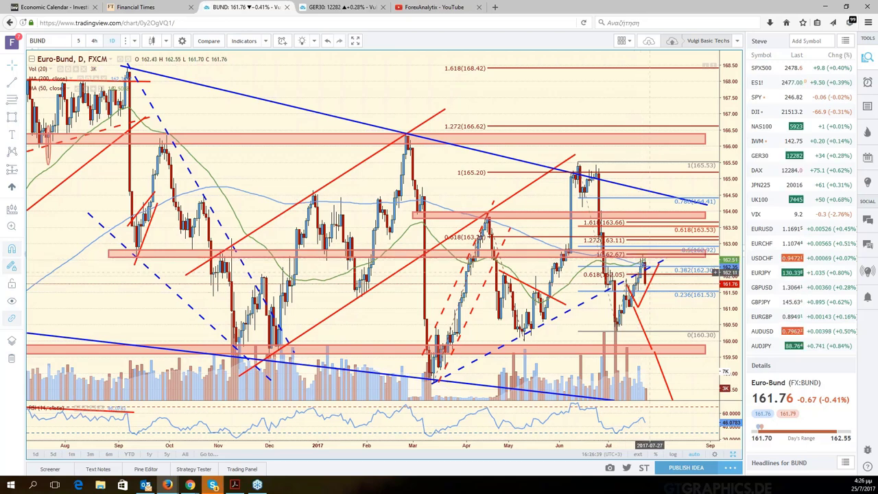
{"action": "scroll", "coordinate": [650, 272], "scroll_direction": "up", "scroll_amount": 3}
{"action": "scroll", "coordinate": [650, 272], "scroll_direction": "up", "scroll_amount": 2}
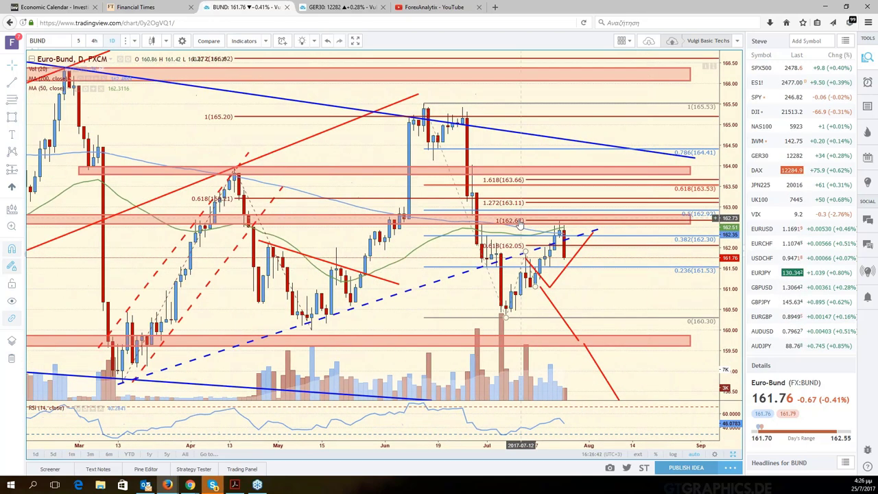
{"action": "scroll", "coordinate": [579, 227], "scroll_direction": "down", "scroll_amount": 2}
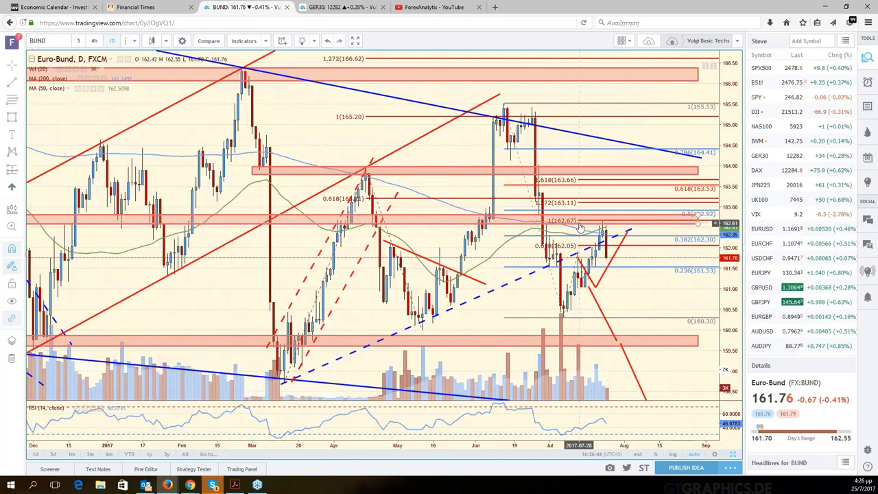
{"action": "scroll", "coordinate": [580, 227], "scroll_direction": "down", "scroll_amount": 1}
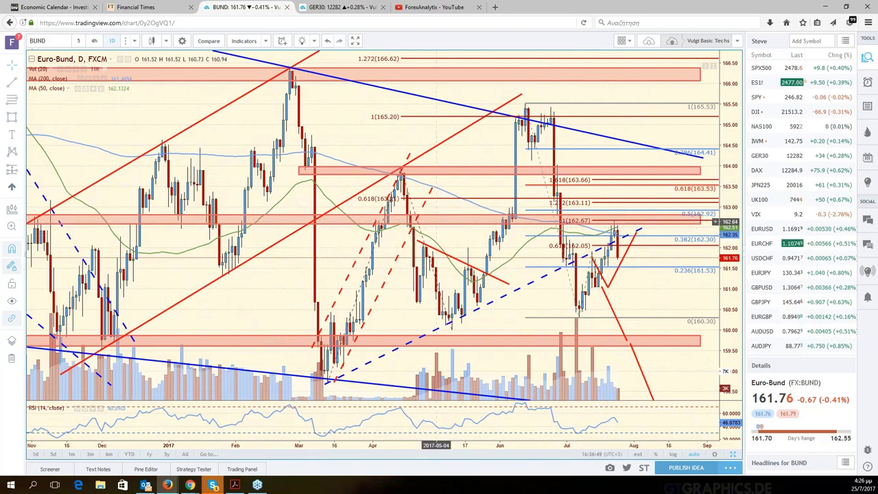
{"action": "scroll", "coordinate": [436, 226], "scroll_direction": "down", "scroll_amount": 2}
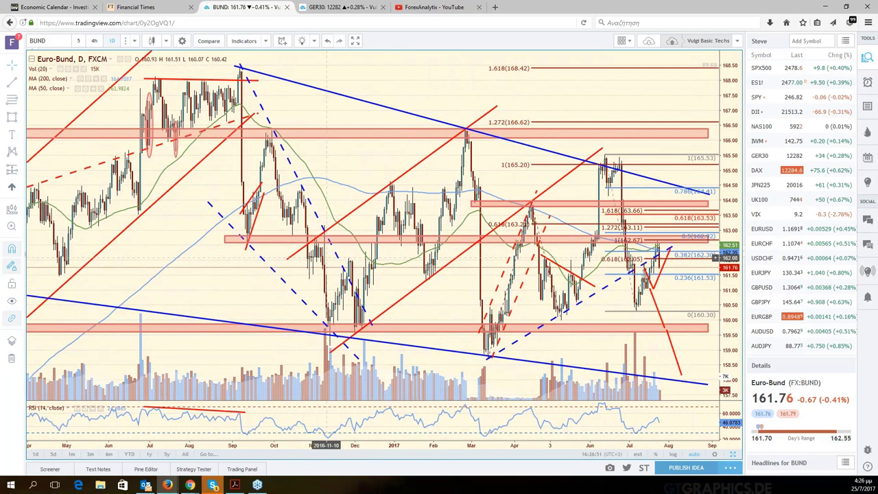
{"action": "scroll", "coordinate": [325, 258], "scroll_direction": "up", "scroll_amount": 2}
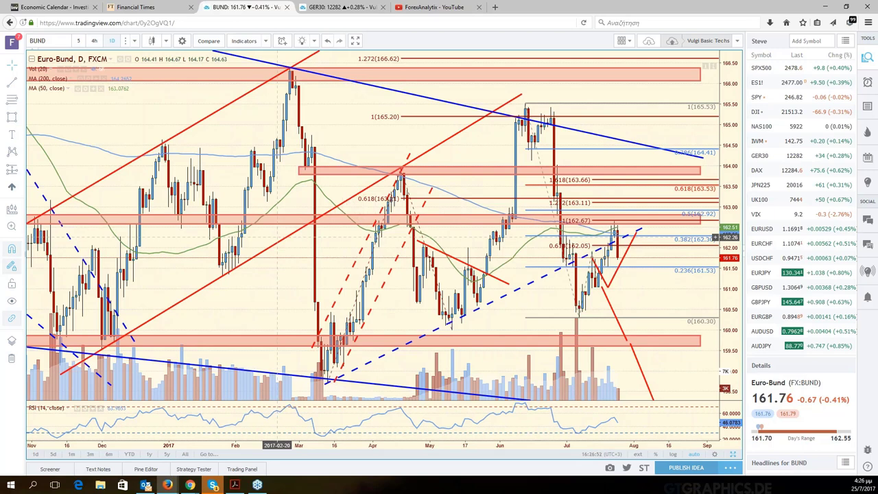
{"action": "scroll", "coordinate": [277, 237], "scroll_direction": "down", "scroll_amount": 2}
{"action": "scroll", "coordinate": [277, 237], "scroll_direction": "up", "scroll_amount": 2}
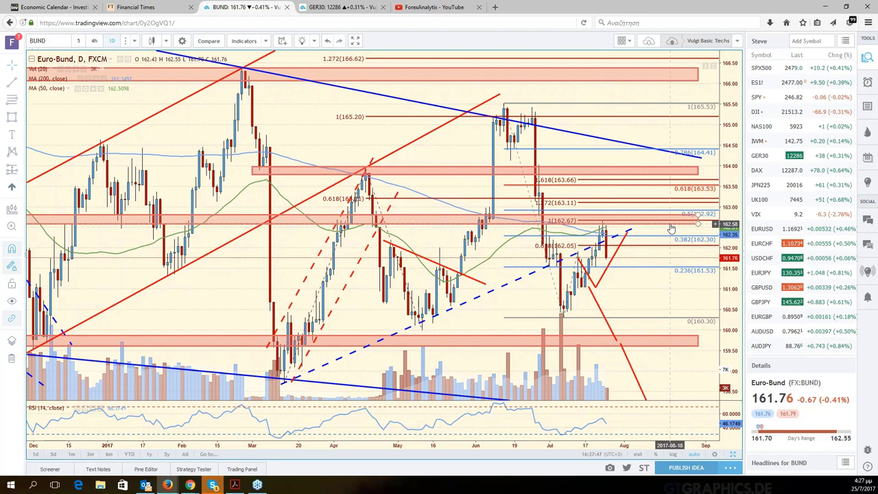
{"action": "scroll", "coordinate": [647, 253], "scroll_direction": "down", "scroll_amount": 1}
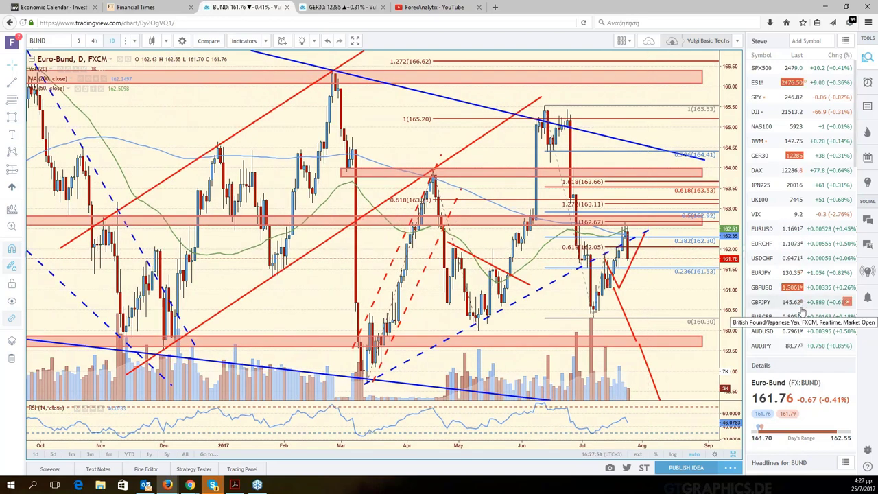
{"action": "scroll", "coordinate": [795, 289], "scroll_direction": "down", "scroll_amount": 5}
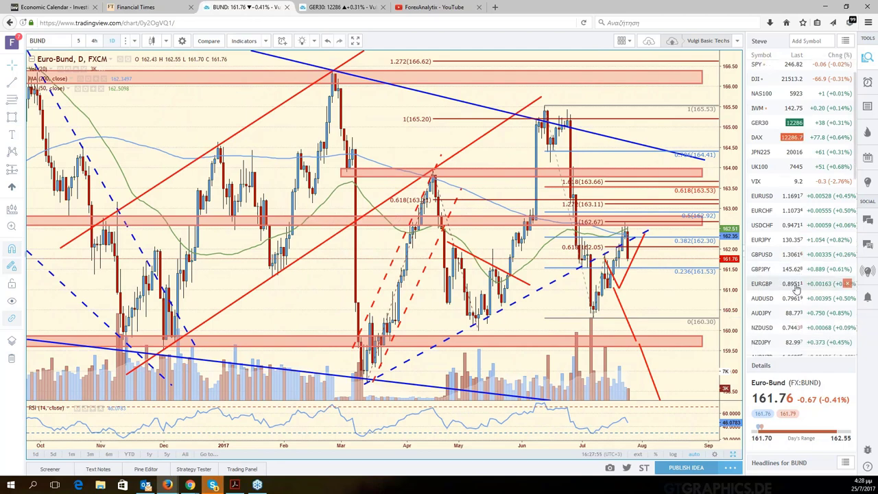
{"action": "scroll", "coordinate": [796, 289], "scroll_direction": "down", "scroll_amount": 5}
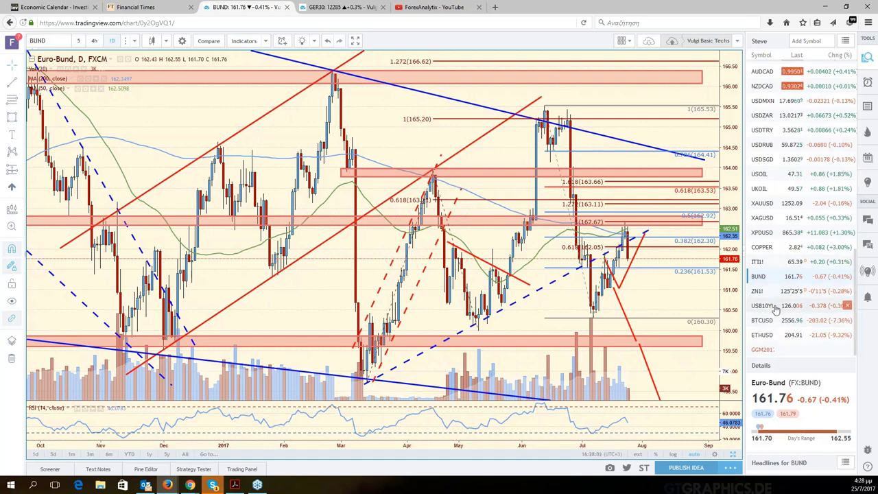
Step: Load the USB10YUSD daily chart, zoom out and pan slightly right
{"action": "left_click", "coordinate": [774, 307]}
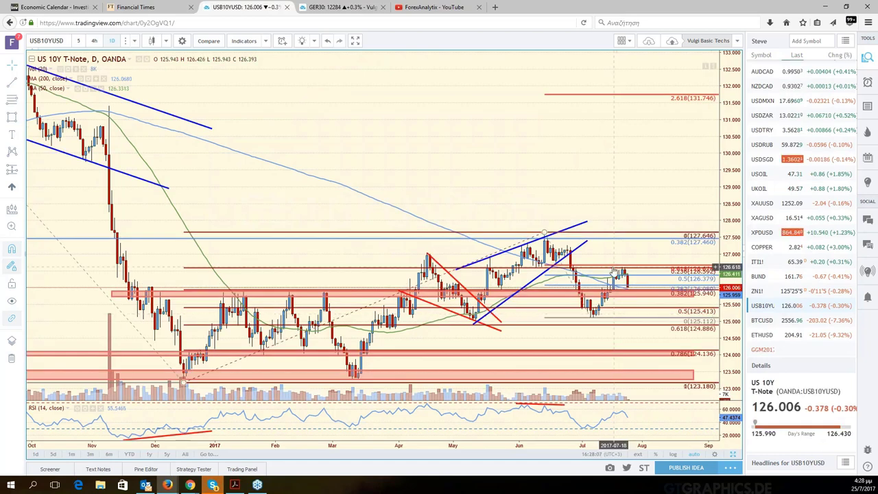
{"action": "scroll", "coordinate": [614, 272], "scroll_direction": "down", "scroll_amount": 1}
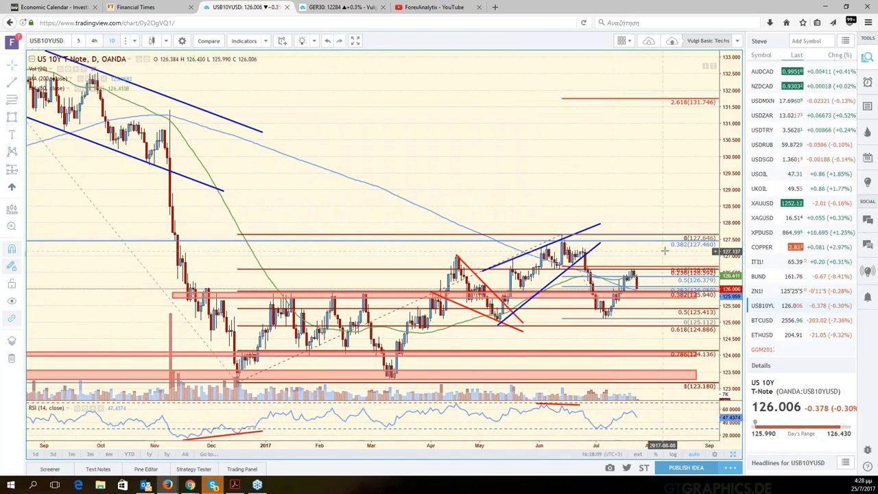
{"action": "left_click_drag", "start_coordinate": [638, 260], "coordinate": [710, 261]}
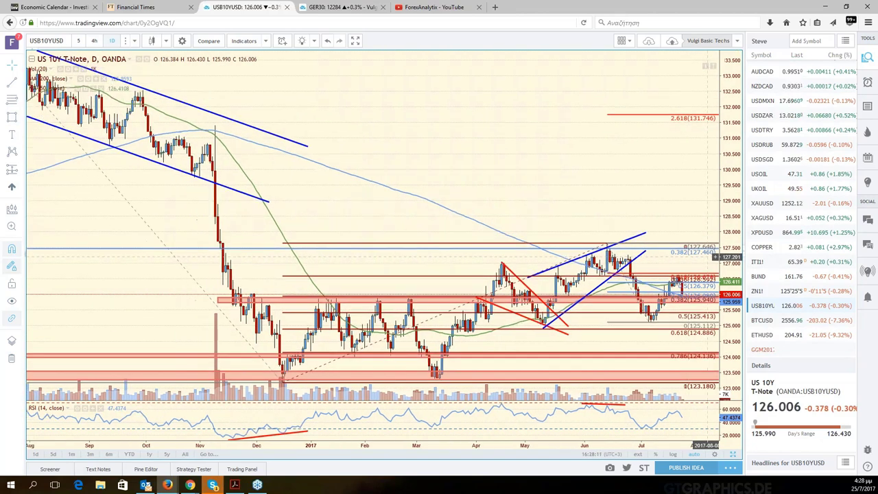
Step: Load Euro-Bund into the bottom-right slot of the six-chart layout and maximize it
{"action": "left_click", "coordinate": [733, 456]}
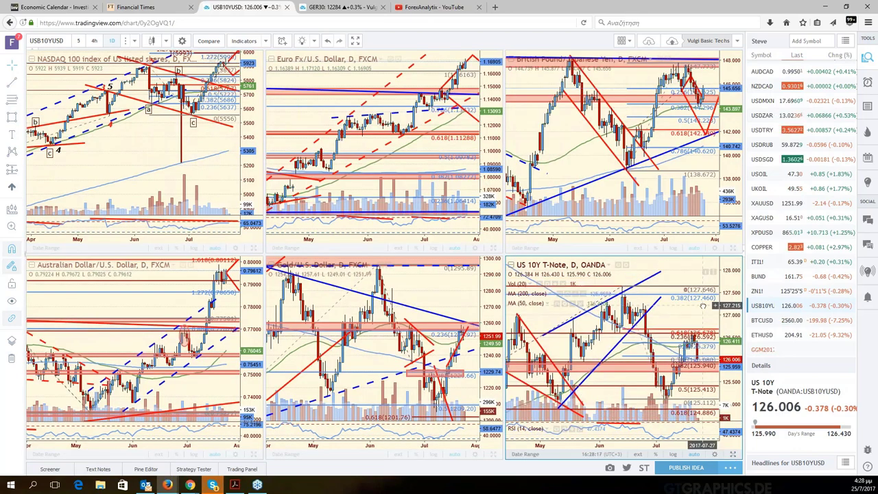
{"action": "left_click", "coordinate": [779, 278]}
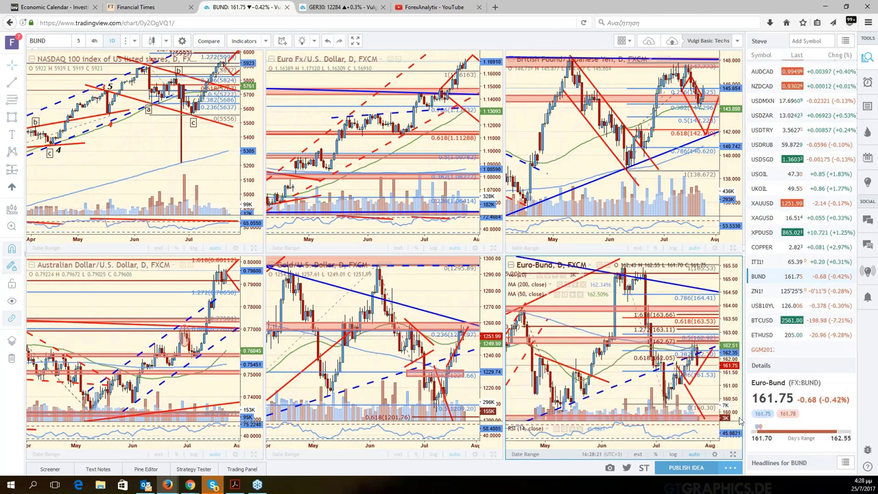
{"action": "left_click", "coordinate": [735, 455]}
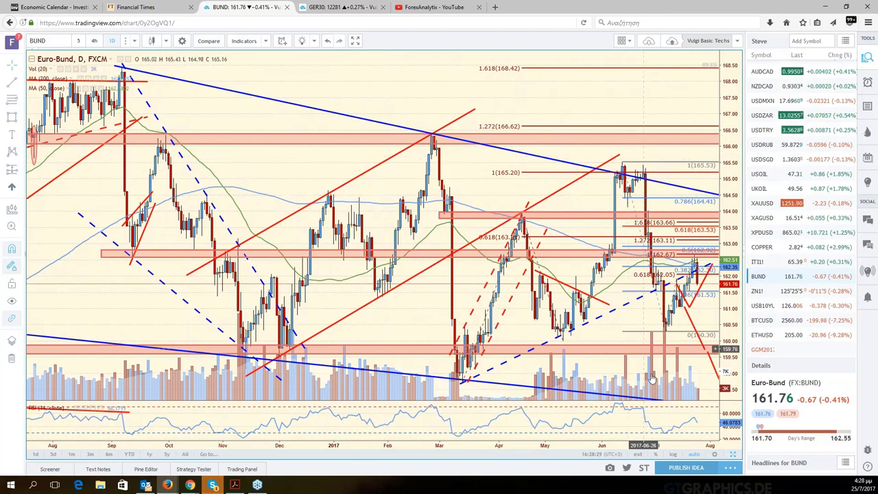
Step: Zoom and pan the Euro-Bund chart to frame recent price action, then restore the grid
{"action": "left_click_drag", "start_coordinate": [641, 372], "coordinate": [587, 379]}
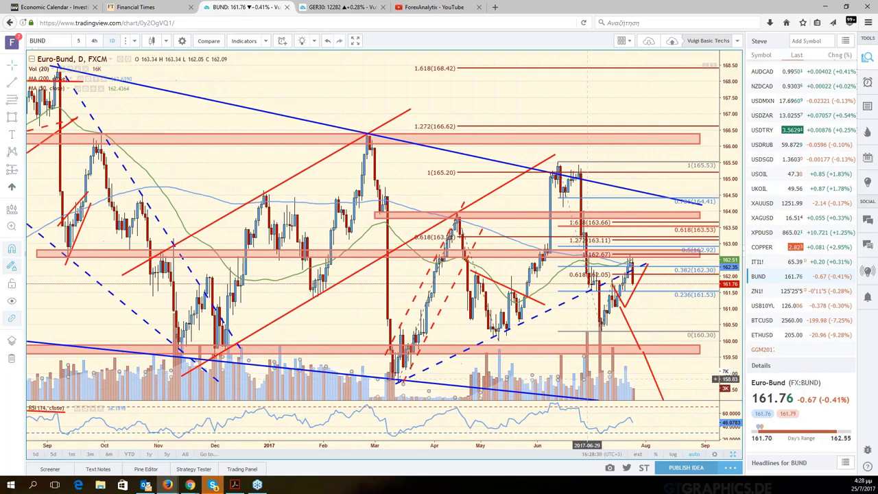
{"action": "scroll", "coordinate": [648, 361], "scroll_direction": "down", "scroll_amount": 3}
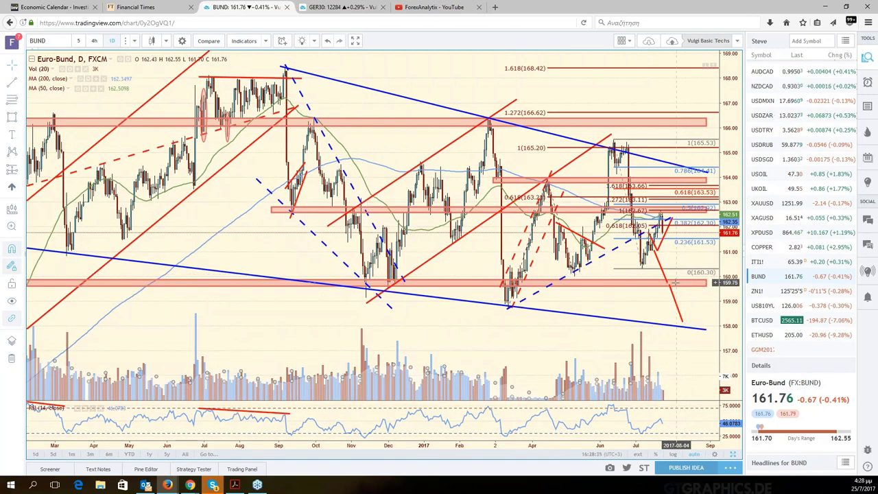
{"action": "scroll", "coordinate": [675, 295], "scroll_direction": "down", "scroll_amount": 2}
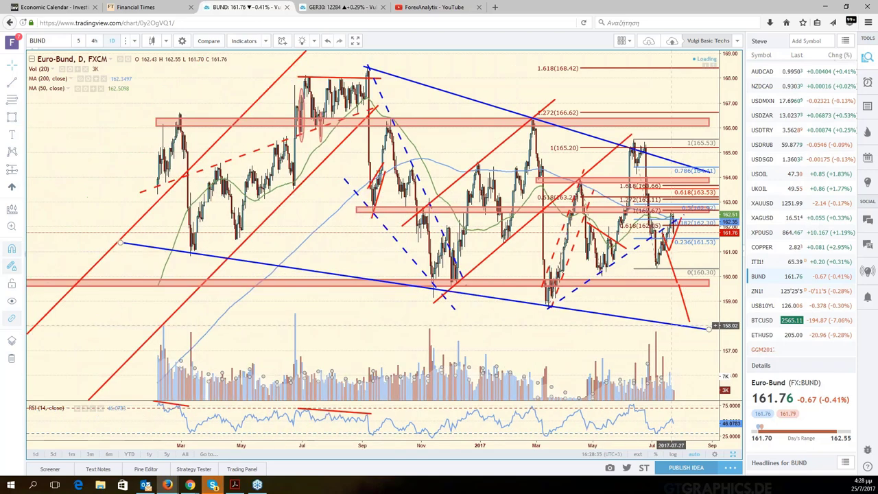
{"action": "scroll", "coordinate": [671, 325], "scroll_direction": "down", "scroll_amount": 1}
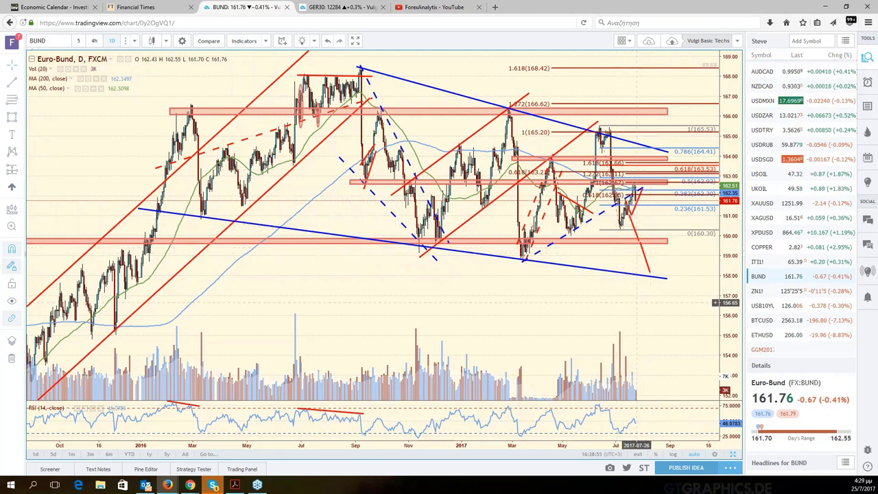
{"action": "scroll", "coordinate": [636, 303], "scroll_direction": "up", "scroll_amount": 2}
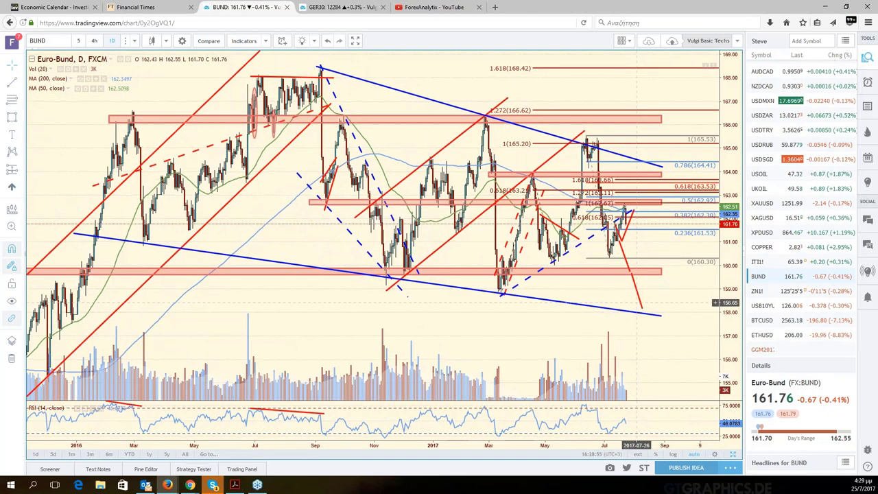
{"action": "scroll", "coordinate": [637, 302], "scroll_direction": "up", "scroll_amount": 2}
{"action": "scroll", "coordinate": [570, 228], "scroll_direction": "up", "scroll_amount": 2}
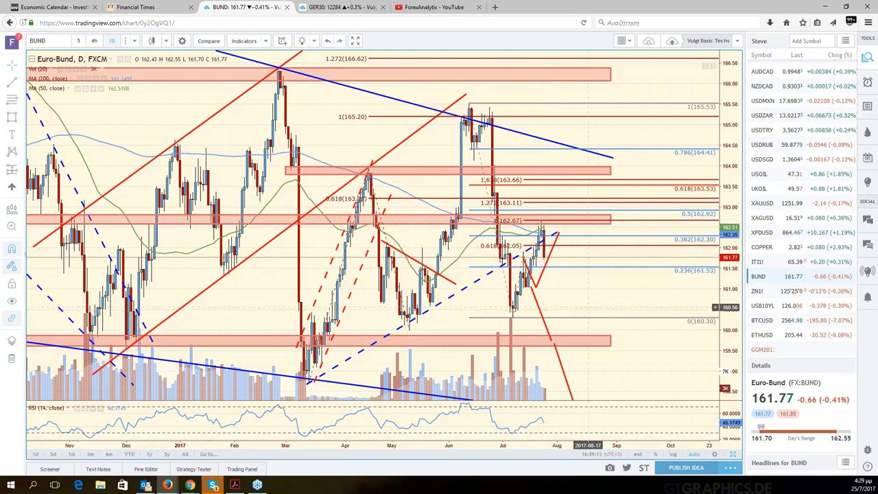
{"action": "left_click_drag", "start_coordinate": [588, 307], "coordinate": [718, 308]}
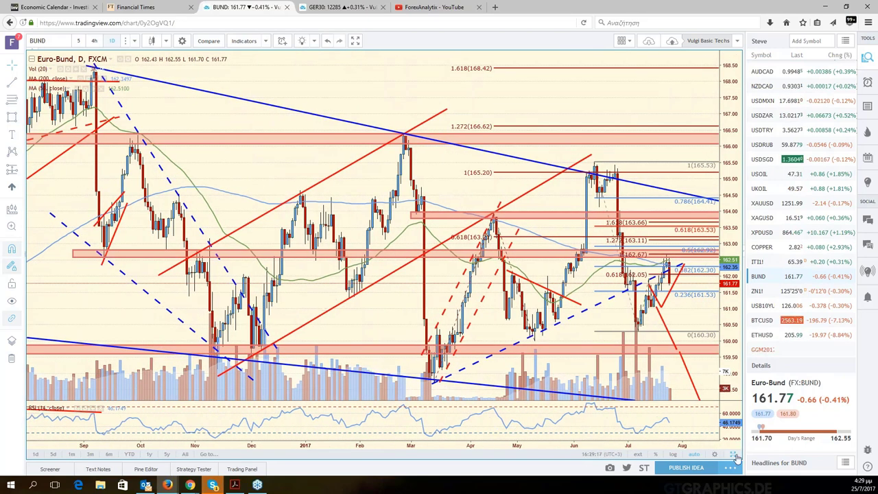
{"action": "left_click", "coordinate": [734, 457]}
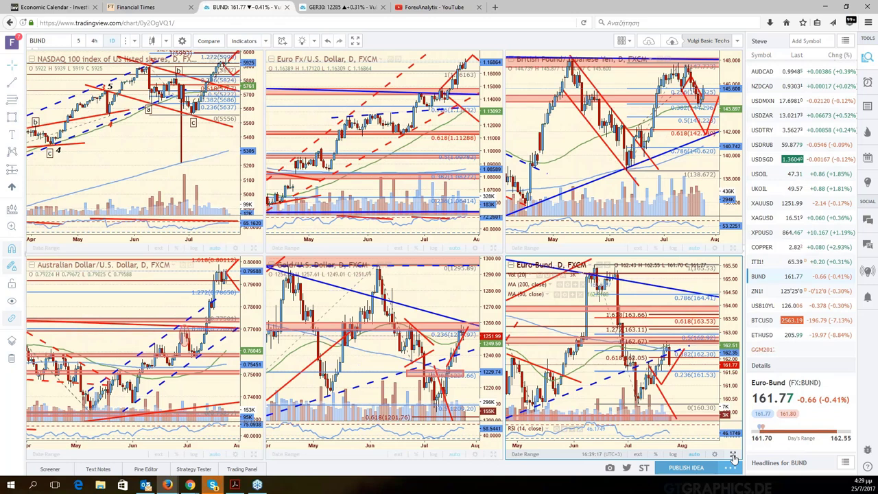
Step: Replace the bottom-middle Gold chart with USDNOK
{"action": "left_click", "coordinate": [456, 291]}
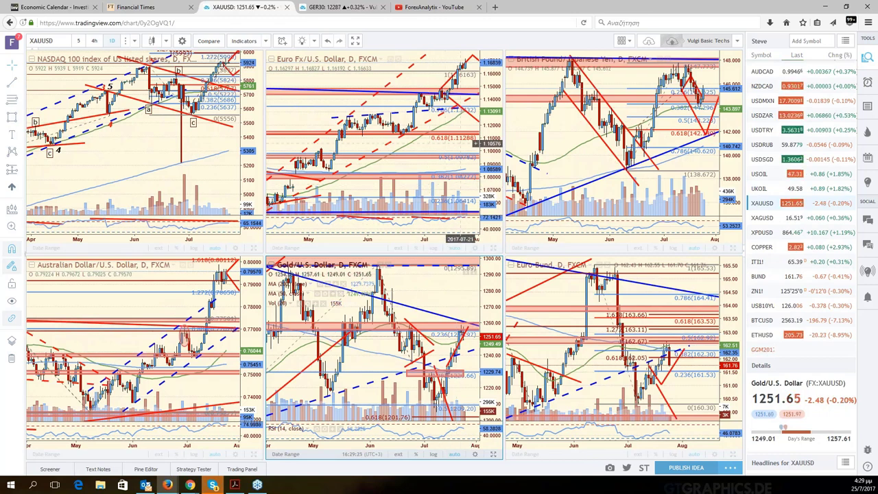
{"action": "scroll", "coordinate": [803, 206], "scroll_direction": "up", "scroll_amount": 3}
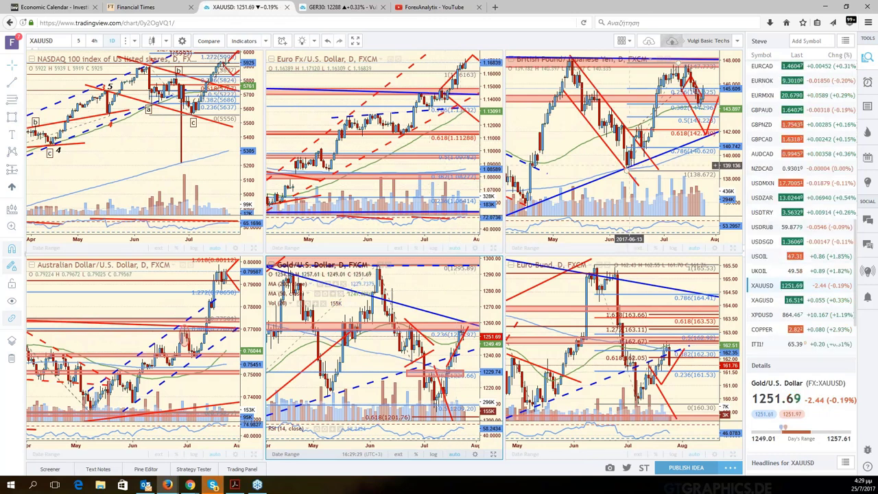
{"action": "left_click", "coordinate": [50, 42]}
{"action": "type", "text": "USDNOK"}
{"action": "key", "text": "Return"}
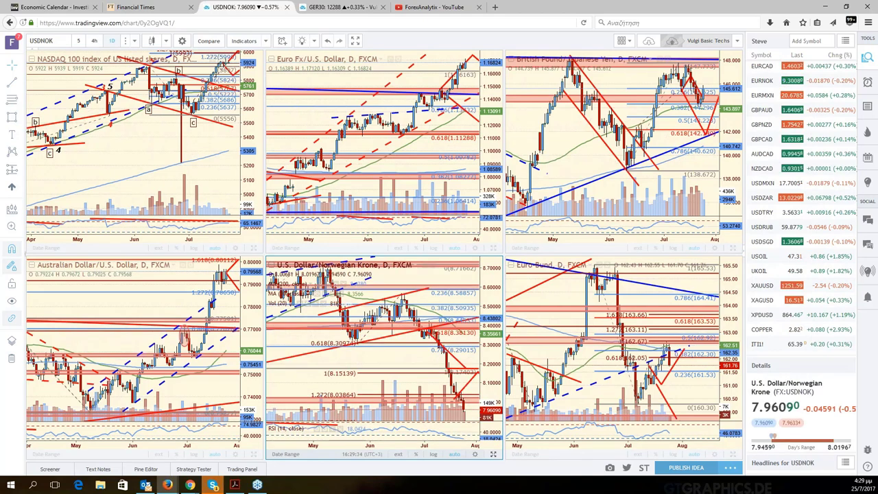
Step: Maximize the USDNOK chart and pan to reveal the projected path drawings
{"action": "left_click", "coordinate": [493, 455]}
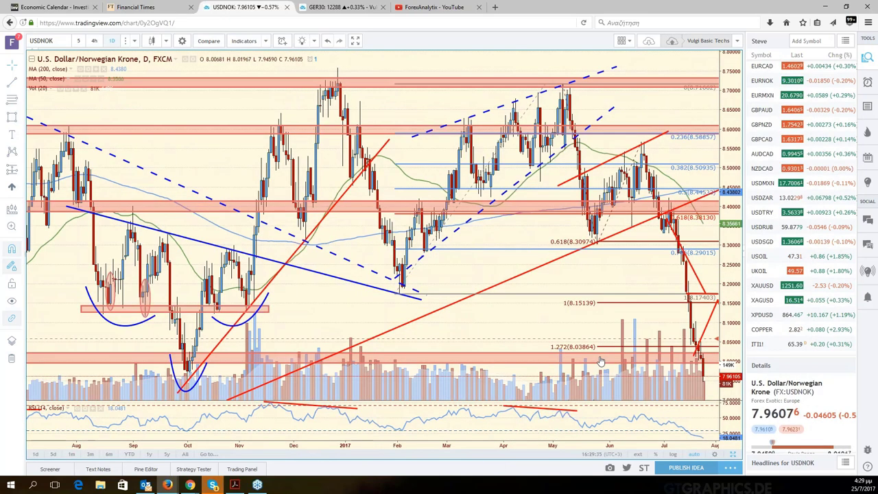
{"action": "left_click_drag", "start_coordinate": [600, 362], "coordinate": [581, 362]}
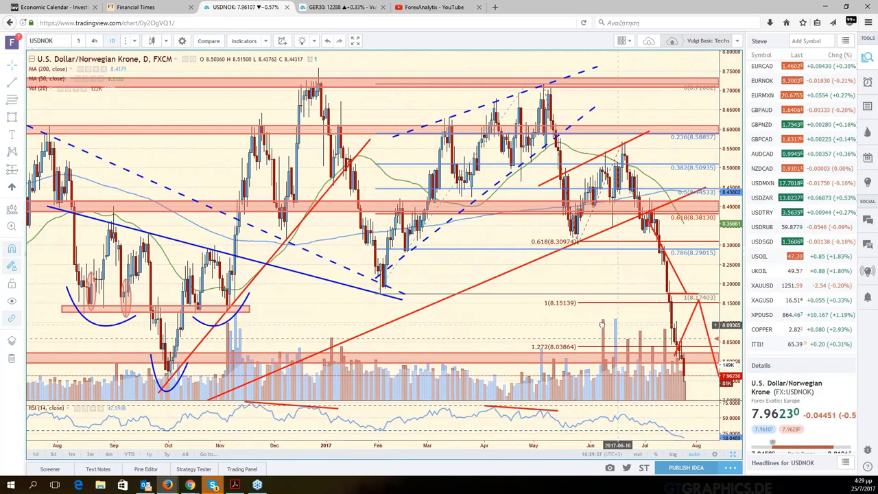
{"action": "left_click_drag", "start_coordinate": [679, 322], "coordinate": [617, 319]}
{"action": "scroll", "coordinate": [618, 319], "scroll_direction": "down", "scroll_amount": 3}
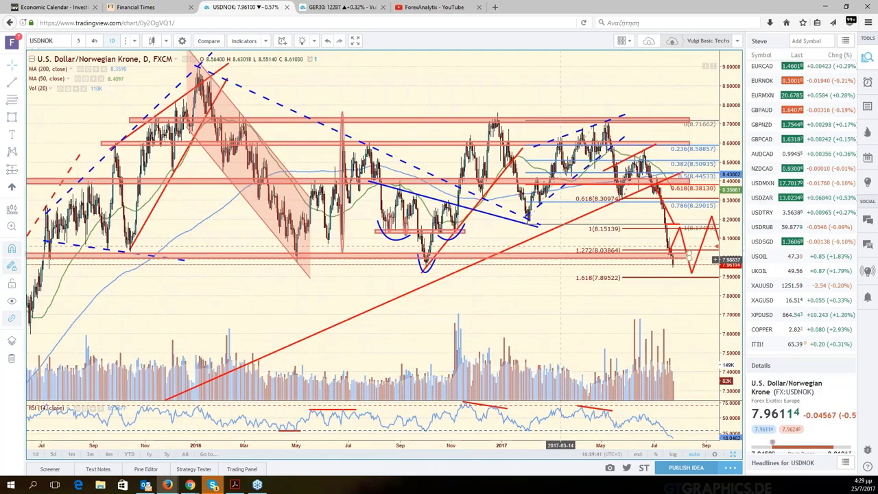
{"action": "scroll", "coordinate": [603, 347], "scroll_direction": "down", "scroll_amount": 2}
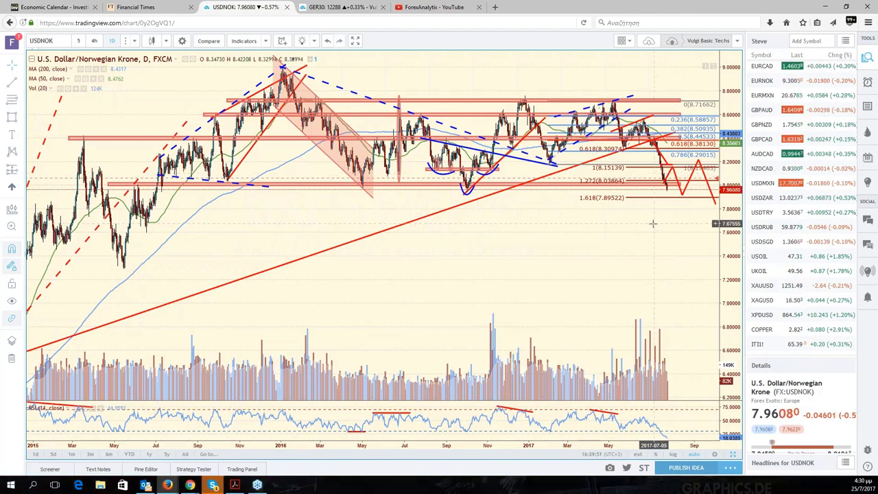
Step: Zoom the USDNOK time axis to inspect history and Fibonacci extensions down to 7.89522
{"action": "scroll", "coordinate": [653, 223], "scroll_direction": "up", "scroll_amount": 3}
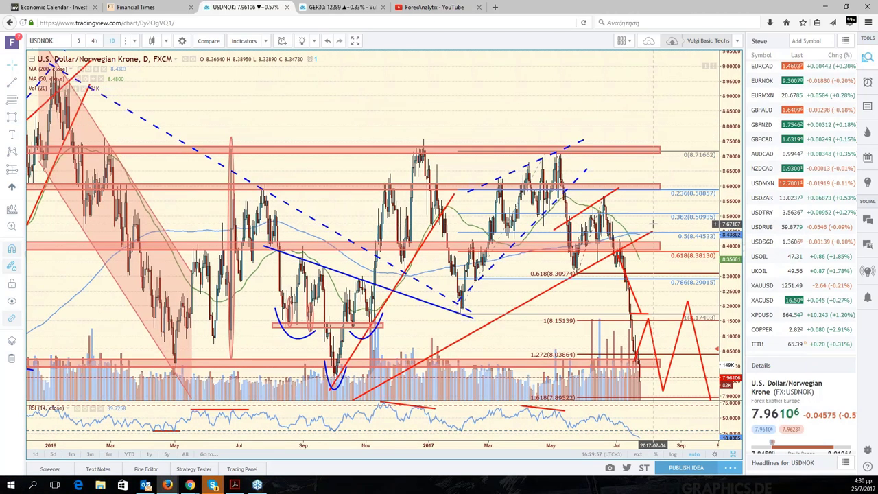
{"action": "scroll", "coordinate": [652, 223], "scroll_direction": "up", "scroll_amount": 2}
{"action": "scroll", "coordinate": [648, 264], "scroll_direction": "down", "scroll_amount": 3}
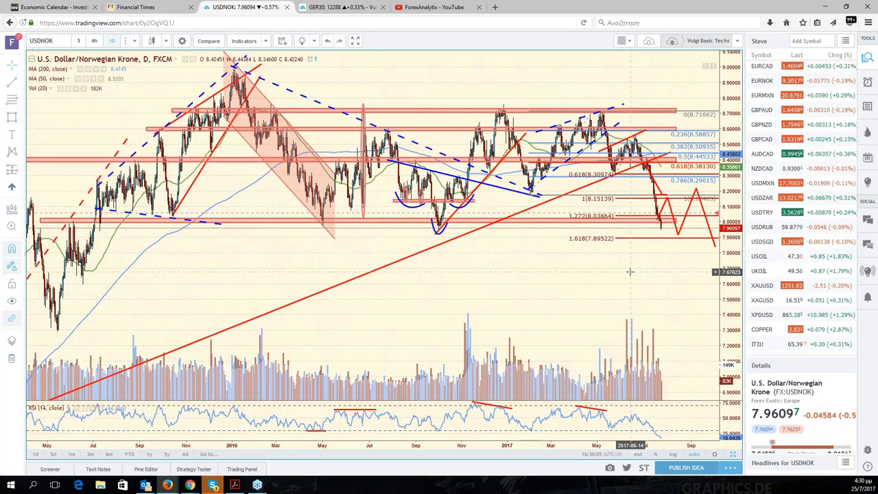
{"action": "scroll", "coordinate": [630, 271], "scroll_direction": "up", "scroll_amount": 4}
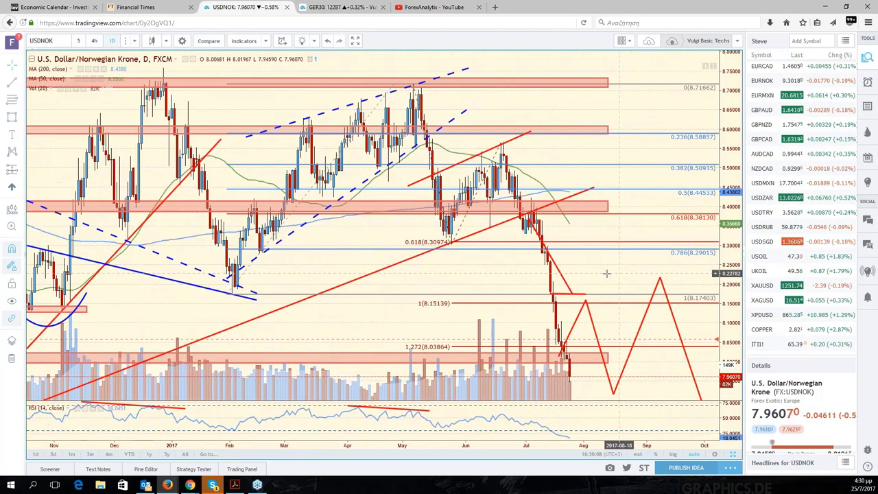
{"action": "scroll", "coordinate": [607, 273], "scroll_direction": "down", "scroll_amount": 4}
{"action": "scroll", "coordinate": [603, 274], "scroll_direction": "down", "scroll_amount": 3}
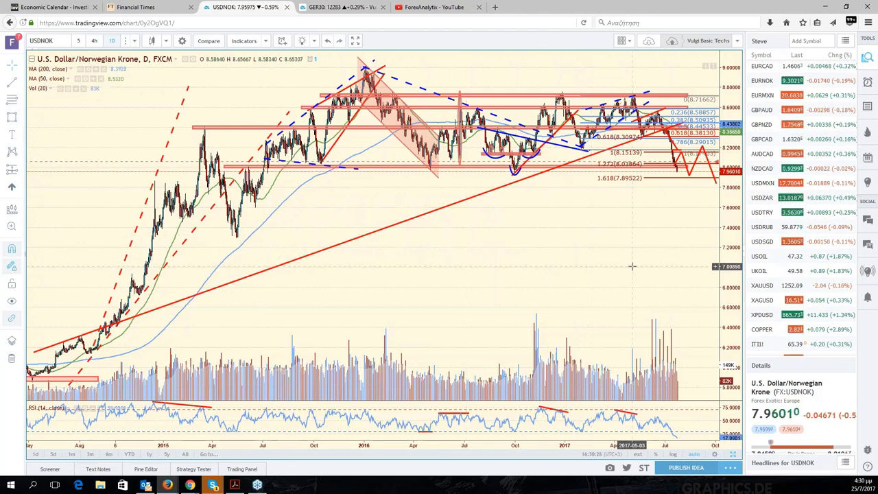
{"action": "scroll", "coordinate": [632, 265], "scroll_direction": "up", "scroll_amount": 2}
{"action": "scroll", "coordinate": [632, 265], "scroll_direction": "up", "scroll_amount": 2}
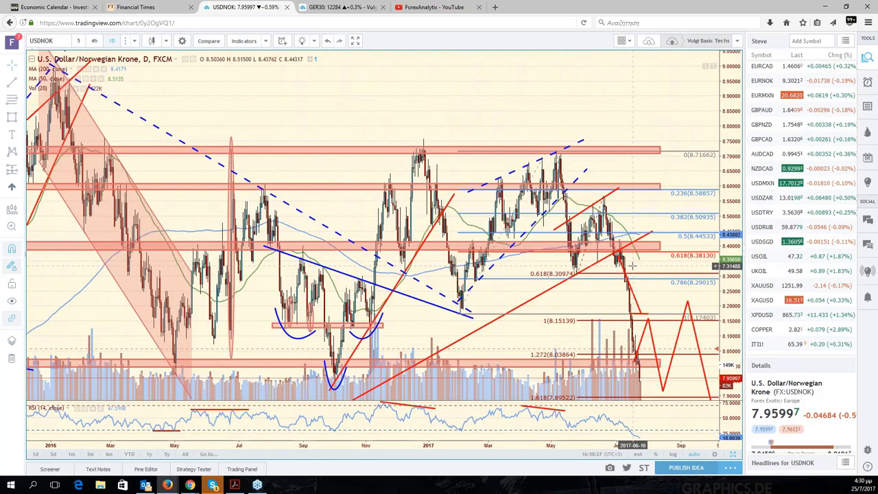
{"action": "scroll", "coordinate": [632, 266], "scroll_direction": "up", "scroll_amount": 2}
{"action": "scroll", "coordinate": [632, 266], "scroll_direction": "down", "scroll_amount": 2}
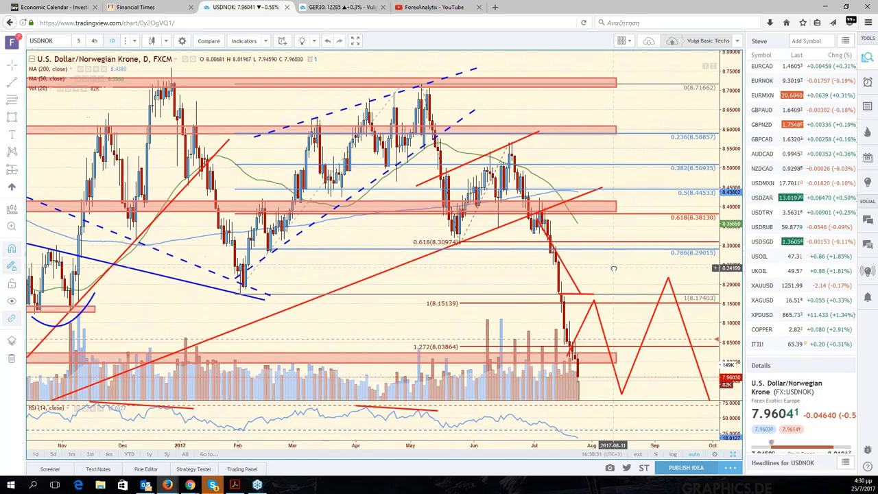
{"action": "left_click_drag", "start_coordinate": [632, 265], "coordinate": [698, 269]}
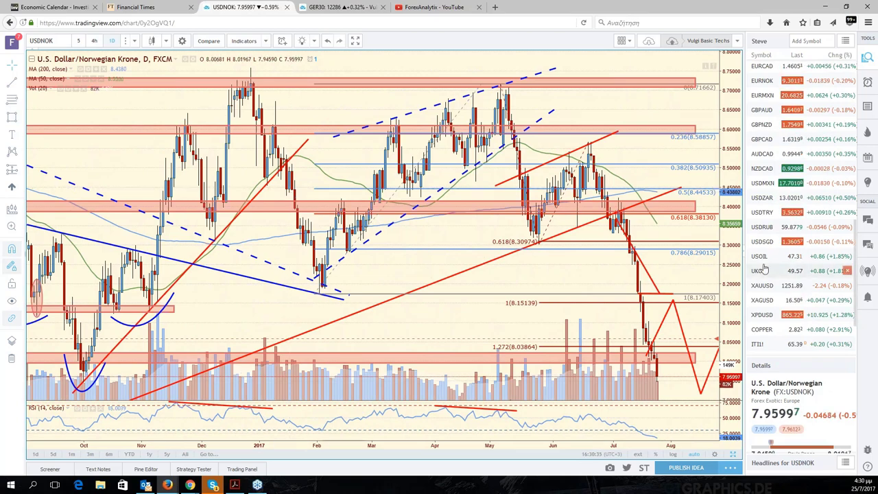
{"action": "scroll", "coordinate": [780, 232], "scroll_direction": "up", "scroll_amount": 5}
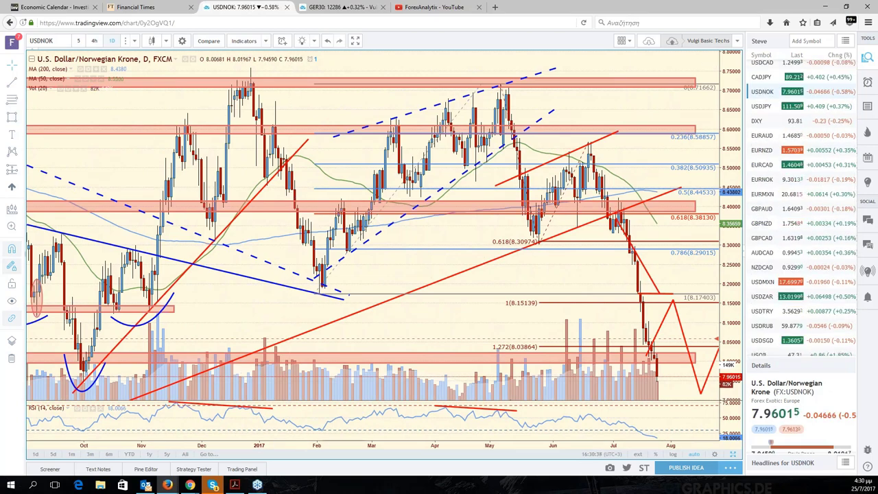
Step: Switch the chart to USDCAD and pan toward its later dates
{"action": "left_click", "coordinate": [61, 42]}
{"action": "type", "text": "USDCA"}
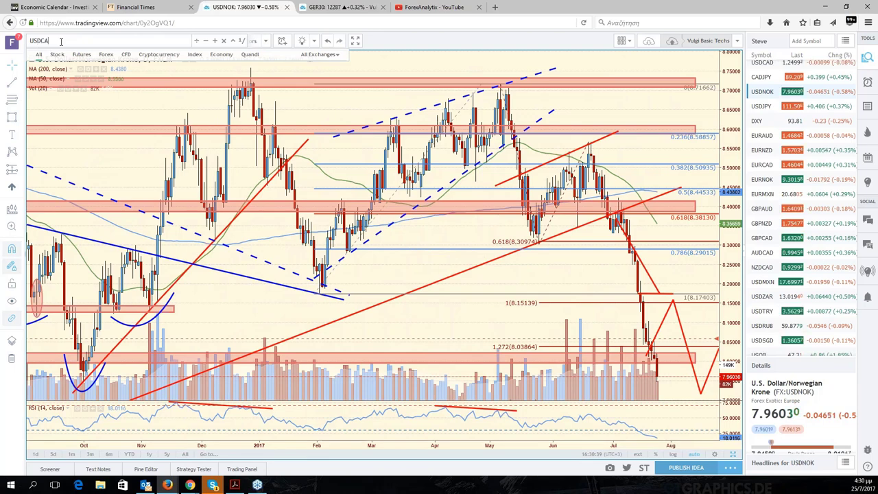
{"action": "type", "text": "D"}
{"action": "key", "text": "Return"}
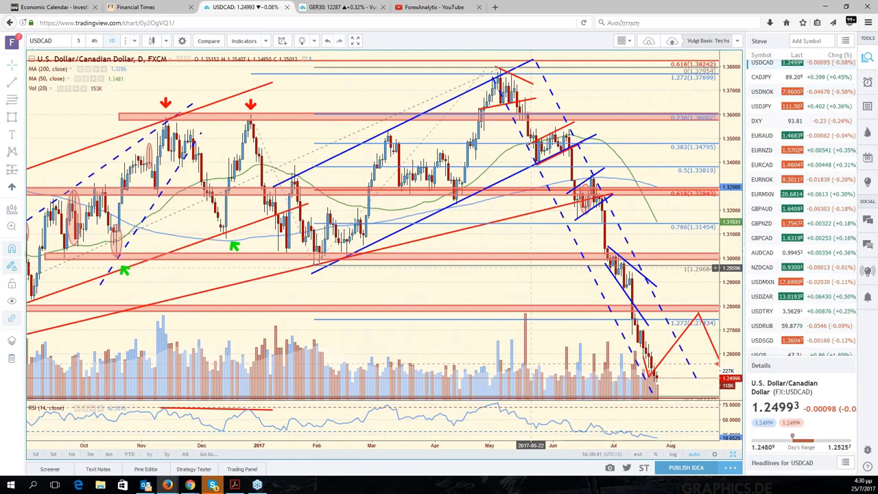
{"action": "scroll", "coordinate": [596, 347], "scroll_direction": "down", "scroll_amount": 2}
{"action": "left_click_drag", "start_coordinate": [595, 346], "coordinate": [569, 346]}
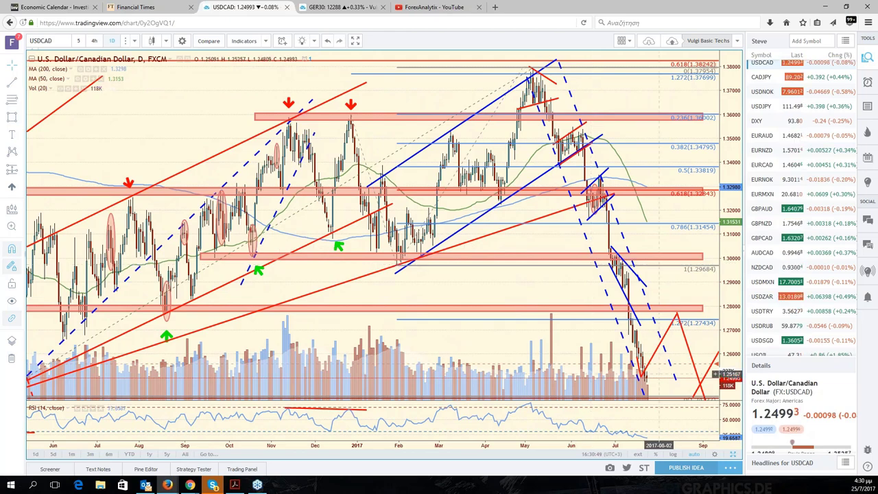
{"action": "scroll", "coordinate": [657, 374], "scroll_direction": "down", "scroll_amount": 3}
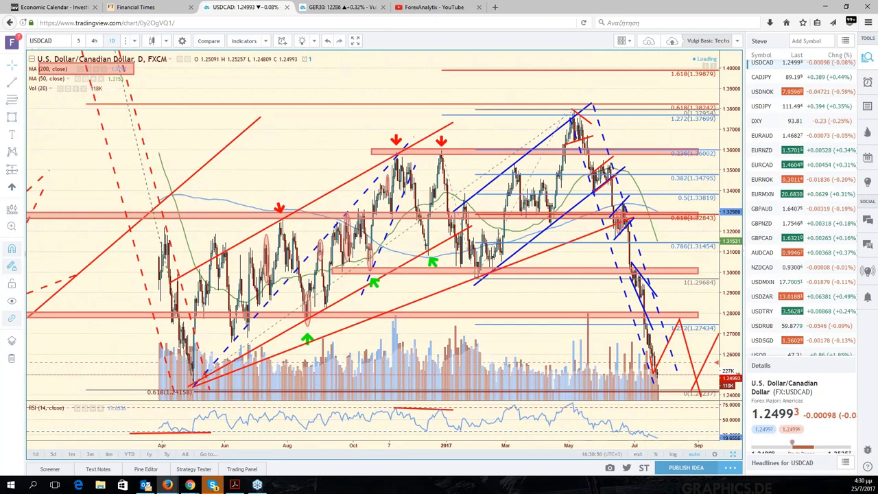
{"action": "scroll", "coordinate": [627, 350], "scroll_direction": "up", "scroll_amount": 3}
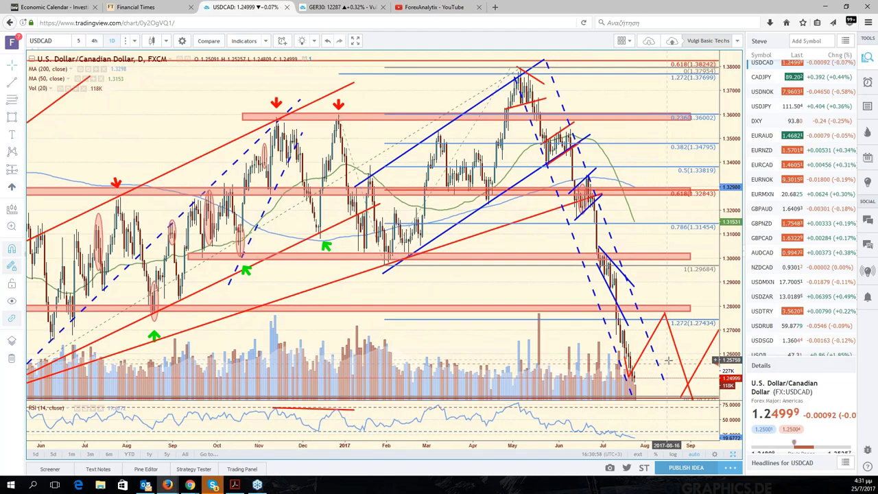
Step: Review USDCAD's projected path and 2016 history, then restore the six-chart layout
{"action": "left_click_drag", "start_coordinate": [669, 360], "coordinate": [564, 320]}
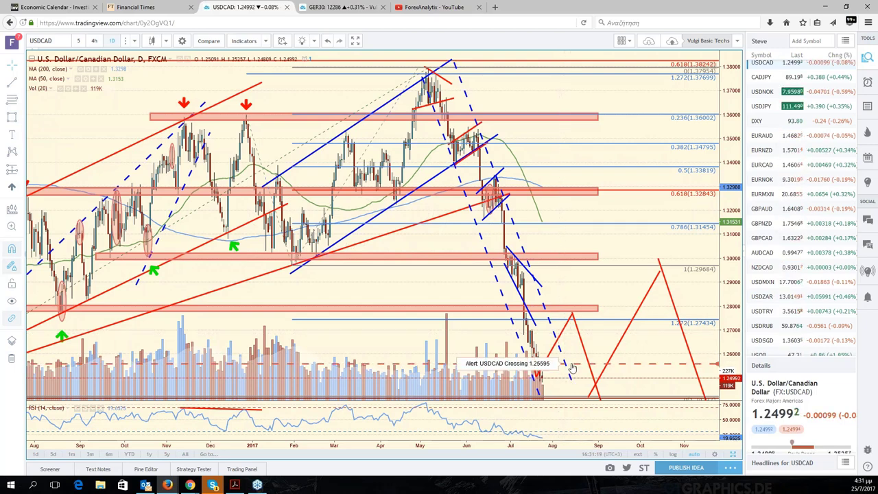
{"action": "scroll", "coordinate": [570, 361], "scroll_direction": "down", "scroll_amount": 2}
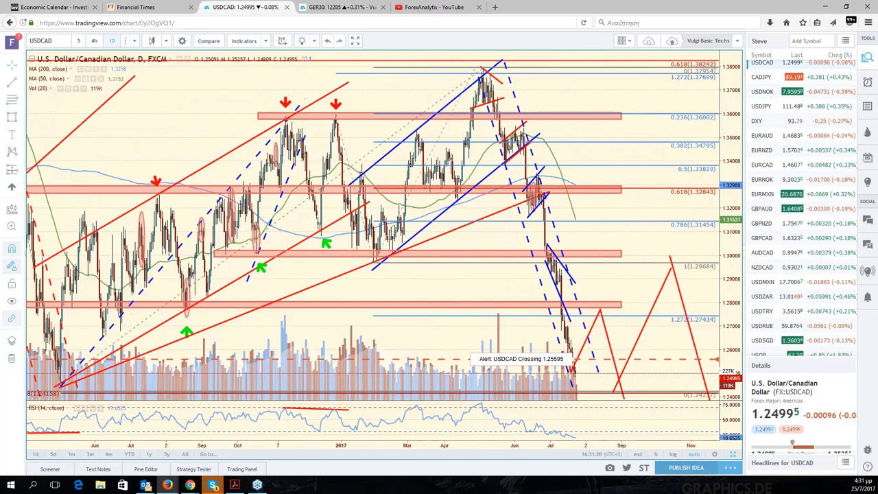
{"action": "scroll", "coordinate": [644, 325], "scroll_direction": "down", "scroll_amount": 2}
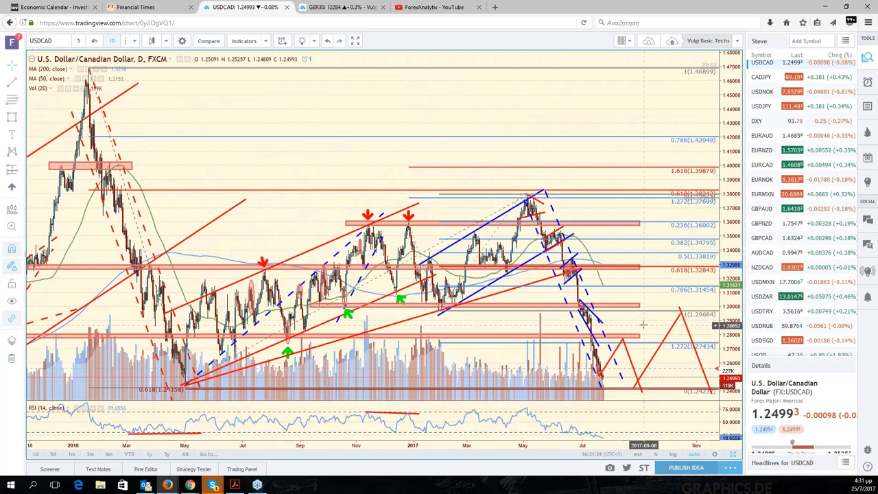
{"action": "left_click_drag", "start_coordinate": [644, 325], "coordinate": [727, 300]}
{"action": "scroll", "coordinate": [684, 326], "scroll_direction": "up", "scroll_amount": 2}
{"action": "scroll", "coordinate": [775, 302], "scroll_direction": "up", "scroll_amount": 5}
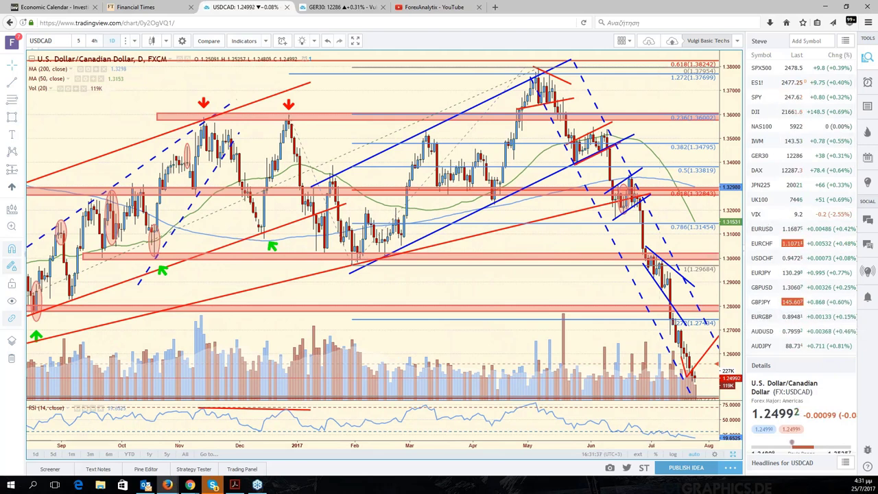
{"action": "key", "text": "alt+Return"}
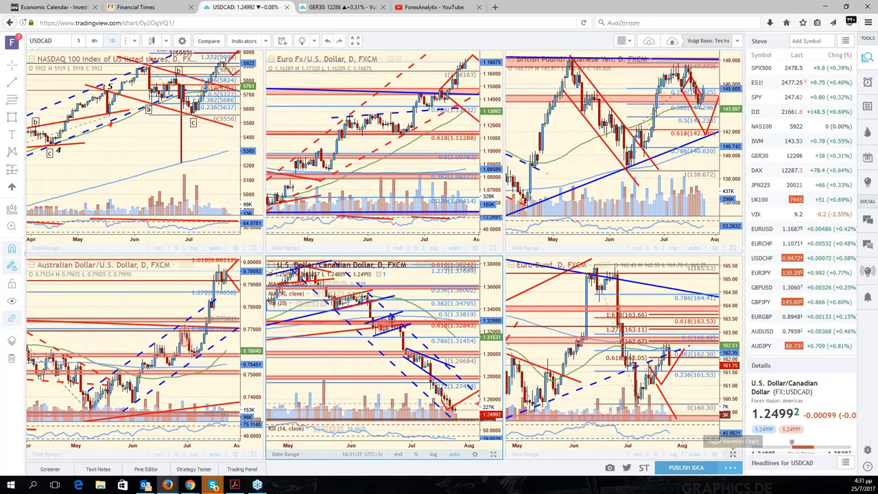
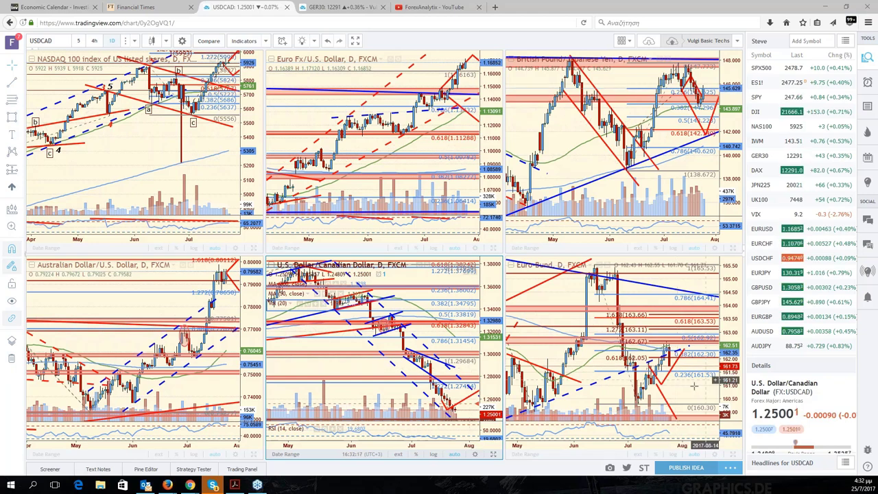
Step: Maximize the Euro-Bund pane so its daily chart fills the layout alone
{"action": "left_click", "coordinate": [735, 457]}
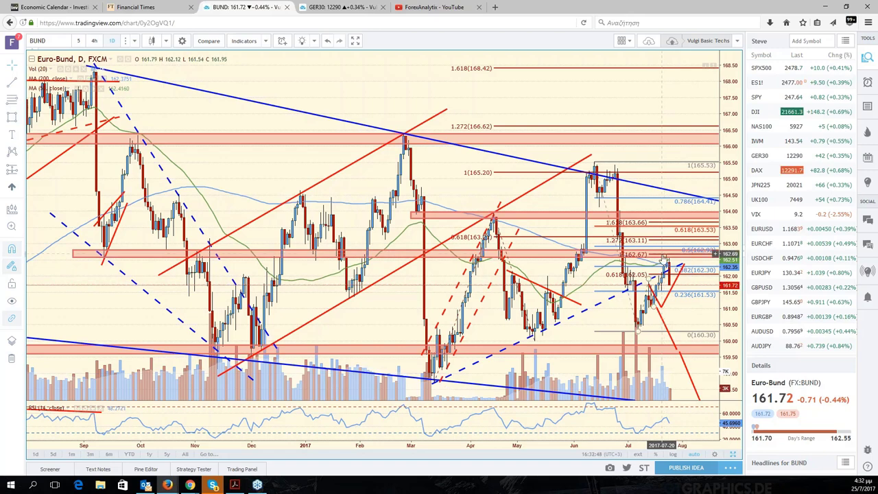
Step: Zoom and pan the Euro-Bund chart, then restore the six-chart grid with Alt+Enter
{"action": "scroll", "coordinate": [662, 255], "scroll_direction": "up", "scroll_amount": 2}
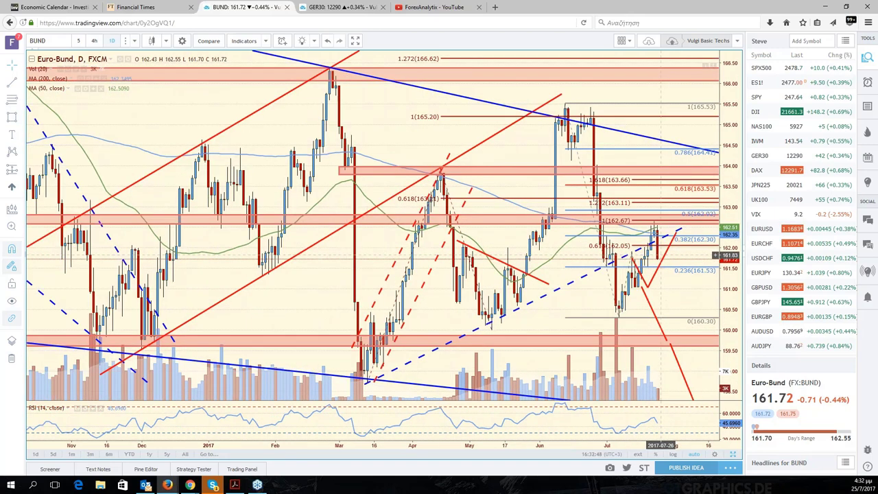
{"action": "scroll", "coordinate": [662, 254], "scroll_direction": "down", "scroll_amount": 3}
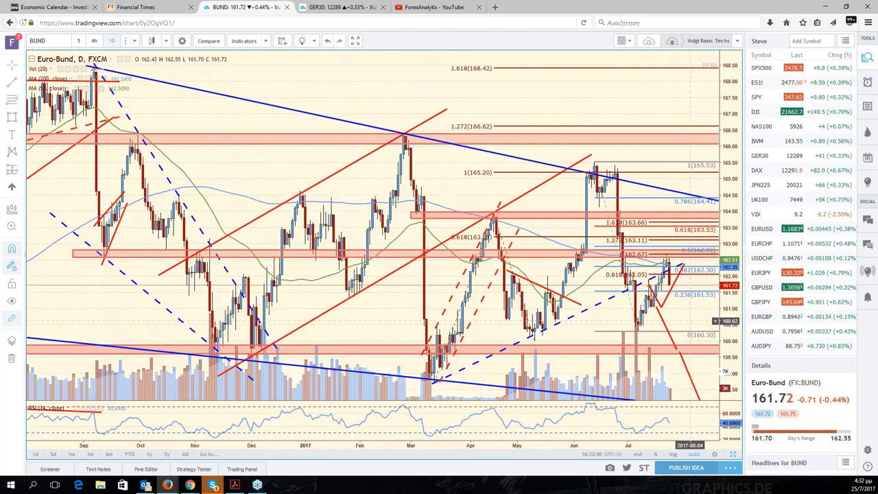
{"action": "scroll", "coordinate": [706, 323], "scroll_direction": "left", "scroll_amount": 2}
{"action": "scroll", "coordinate": [705, 323], "scroll_direction": "left", "scroll_amount": 2}
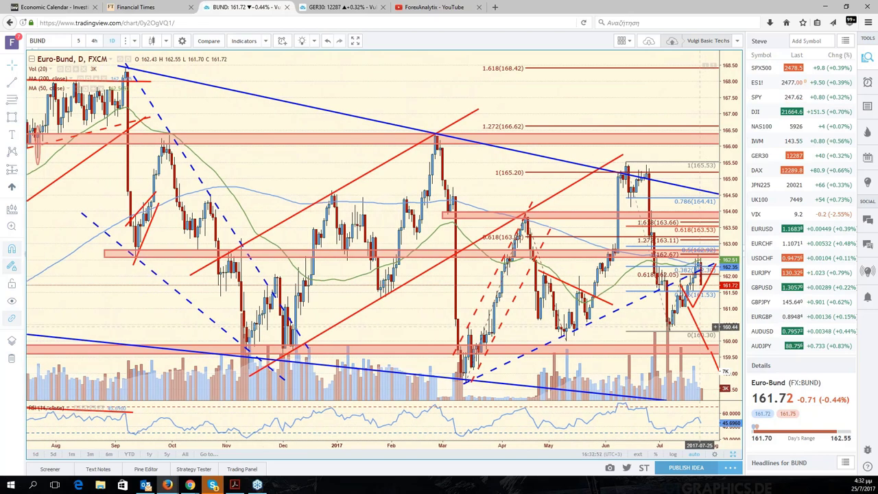
{"action": "key", "text": "alt+Return"}
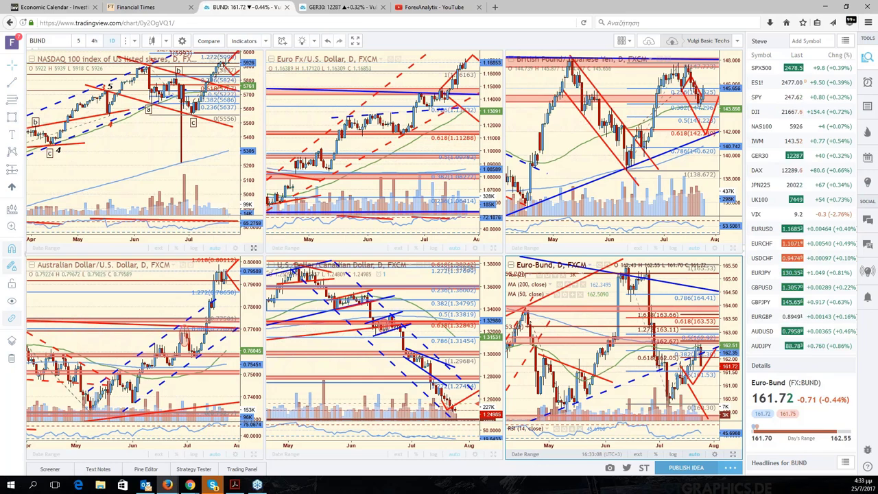
Step: Activate the NASDAQ 100 pane and maximize it to fill the chart area
{"action": "left_click", "coordinate": [253, 250]}
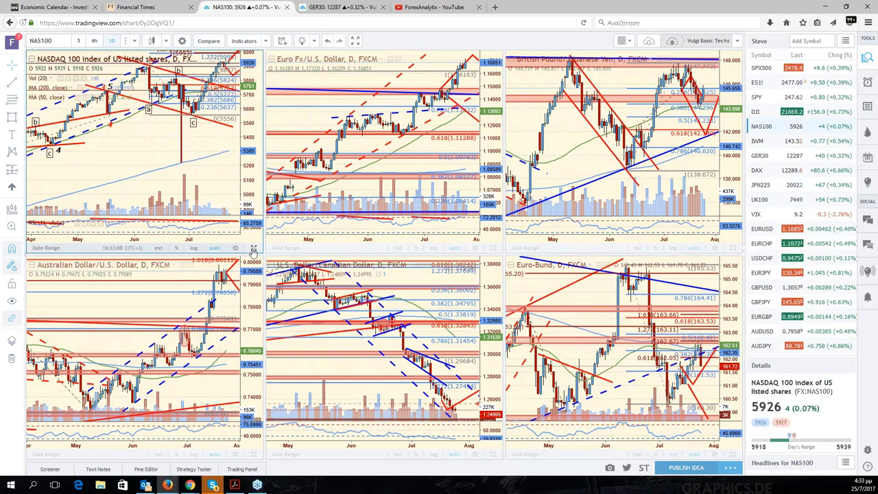
{"action": "left_click", "coordinate": [253, 249]}
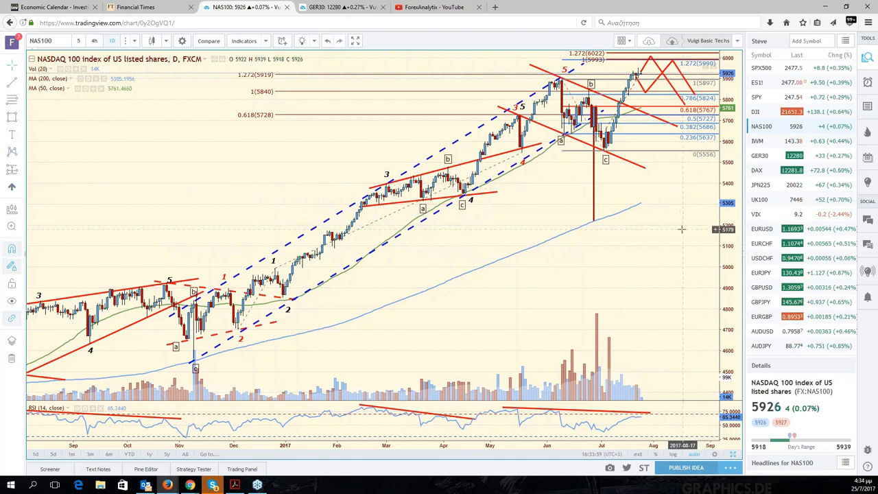
Step: Pan the NASDAQ 100 chart, review SPX500 from the watchlist, then switch to VIX
{"action": "left_click_drag", "start_coordinate": [669, 229], "coordinate": [706, 245]}
{"action": "left_click", "coordinate": [785, 68]}
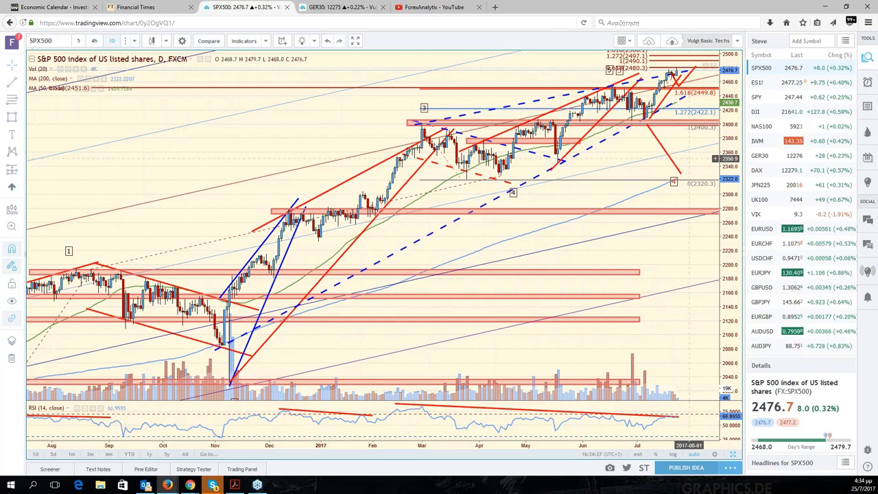
{"action": "scroll", "coordinate": [702, 167], "scroll_direction": "left", "scroll_amount": 1}
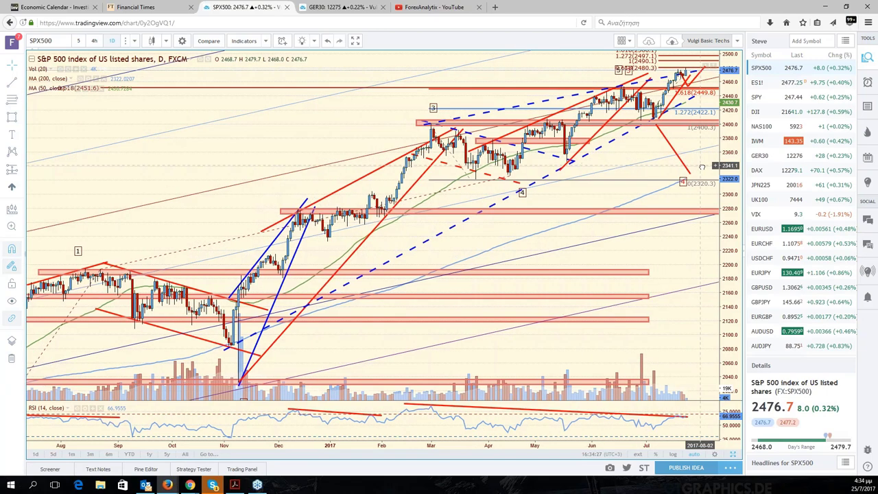
{"action": "scroll", "coordinate": [702, 166], "scroll_direction": "left", "scroll_amount": 1}
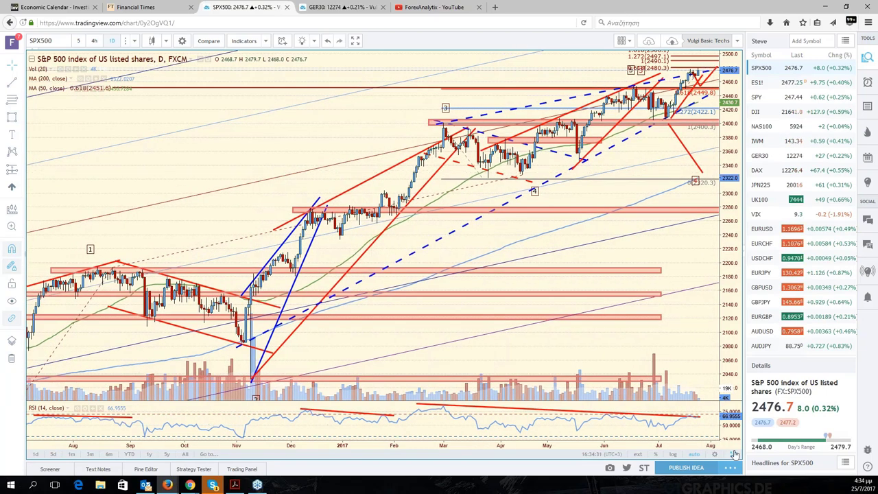
{"action": "left_click", "coordinate": [775, 217]}
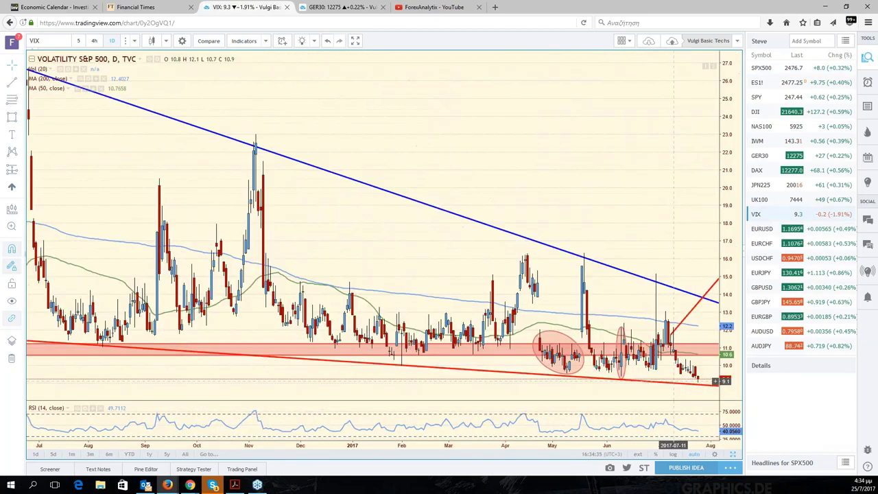
Step: Zoom out the VIX chart and pan back to the 2008 volatility spike
{"action": "scroll", "coordinate": [421, 302], "scroll_direction": "down", "scroll_amount": 2}
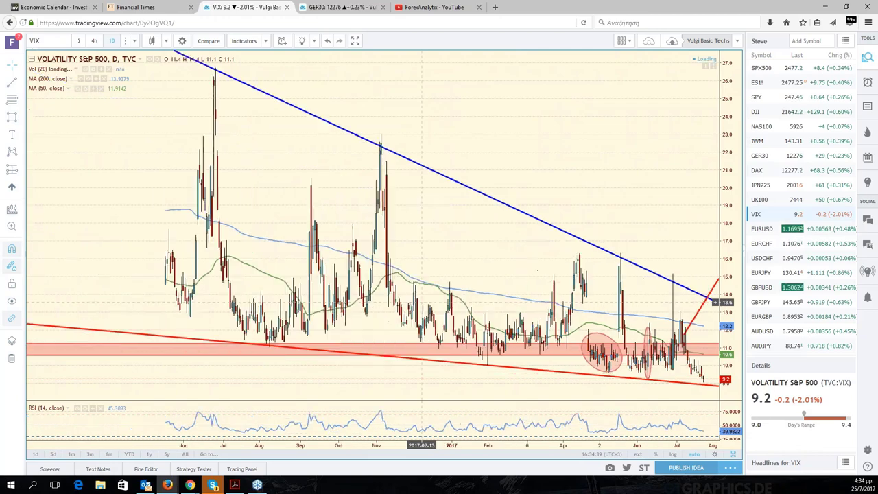
{"action": "scroll", "coordinate": [421, 302], "scroll_direction": "down", "scroll_amount": 2}
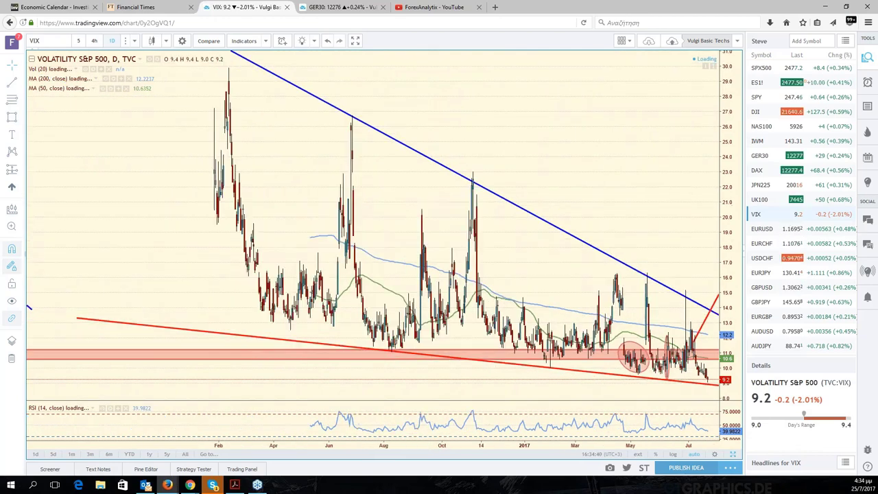
{"action": "scroll", "coordinate": [423, 297], "scroll_direction": "down", "scroll_amount": 5}
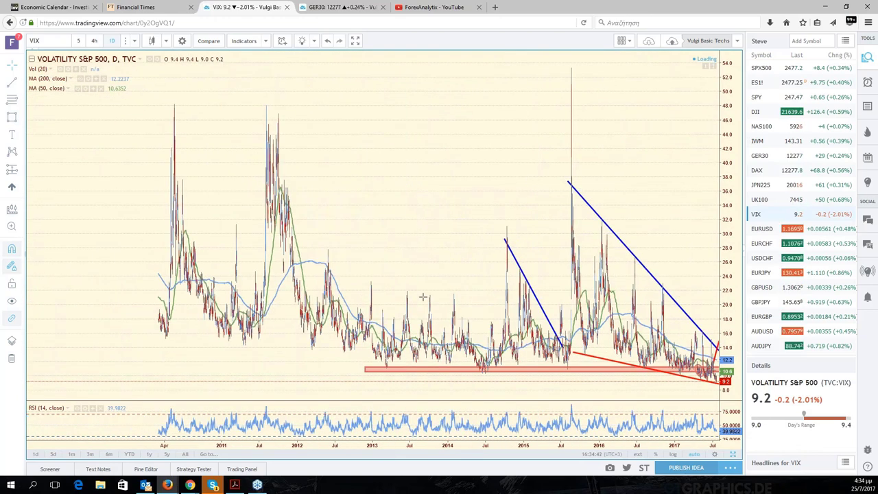
{"action": "left_click_drag", "start_coordinate": [378, 252], "coordinate": [621, 268]}
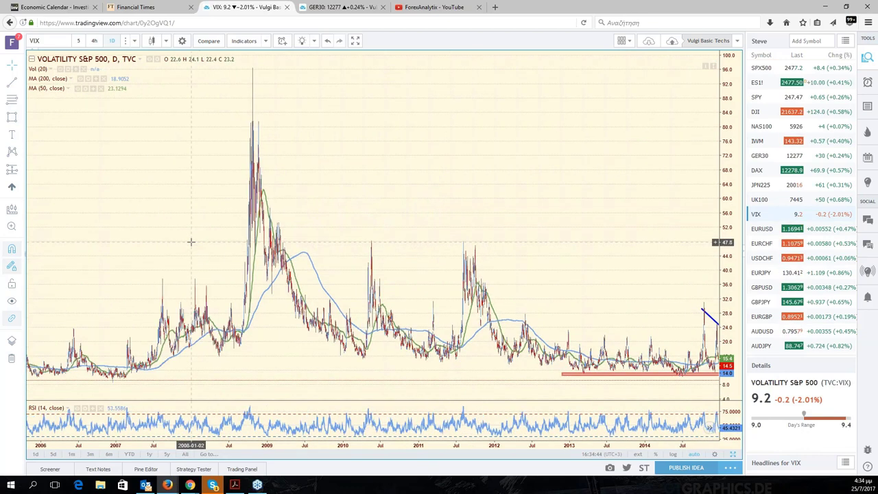
{"action": "left_click_drag", "start_coordinate": [131, 238], "coordinate": [367, 252]}
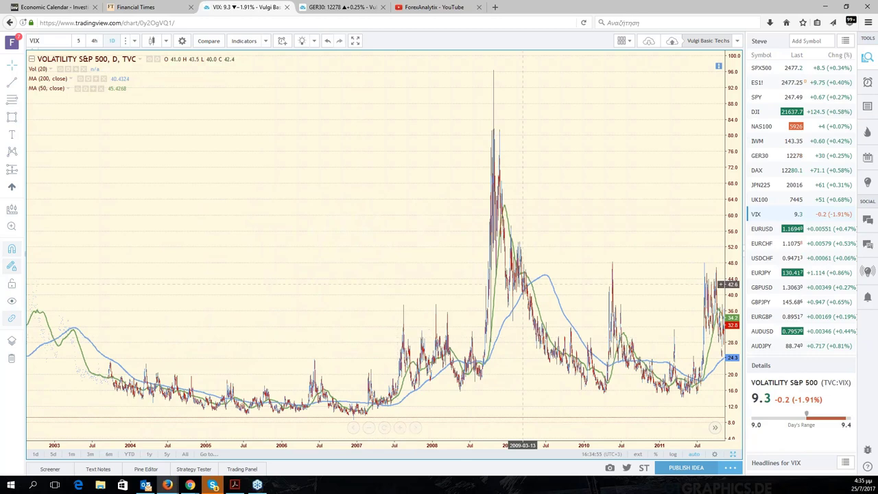
Step: Pan VIX forward through 2010–2017 to the last year, then switch back to NAS100
{"action": "left_click_drag", "start_coordinate": [459, 222], "coordinate": [107, 255]}
{"action": "left_click_drag", "start_coordinate": [495, 229], "coordinate": [299, 272]}
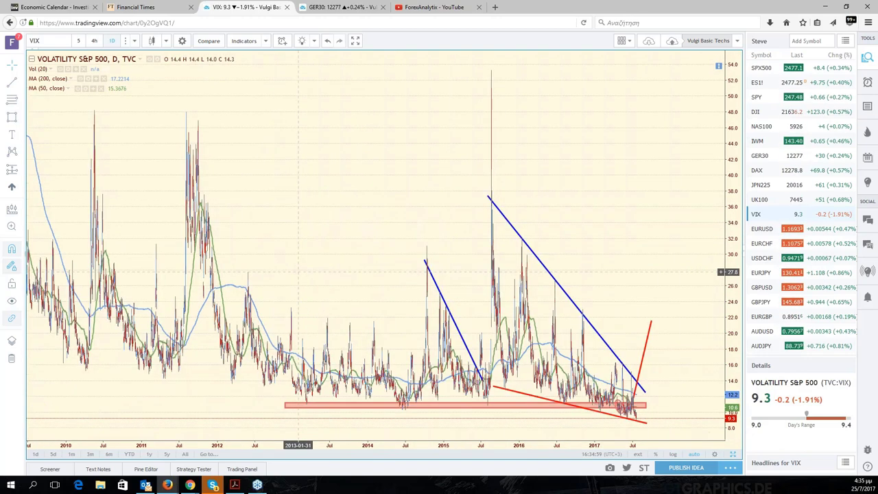
{"action": "scroll", "coordinate": [516, 229], "scroll_direction": "up", "scroll_amount": 3}
{"action": "left_click_drag", "start_coordinate": [521, 234], "coordinate": [564, 254]}
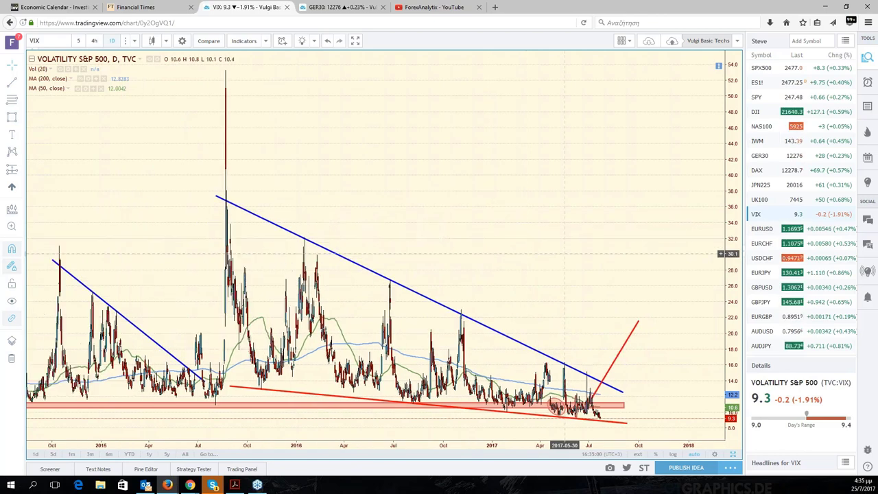
{"action": "scroll", "coordinate": [564, 254], "scroll_direction": "up", "scroll_amount": 2}
{"action": "scroll", "coordinate": [564, 254], "scroll_direction": "up", "scroll_amount": 2}
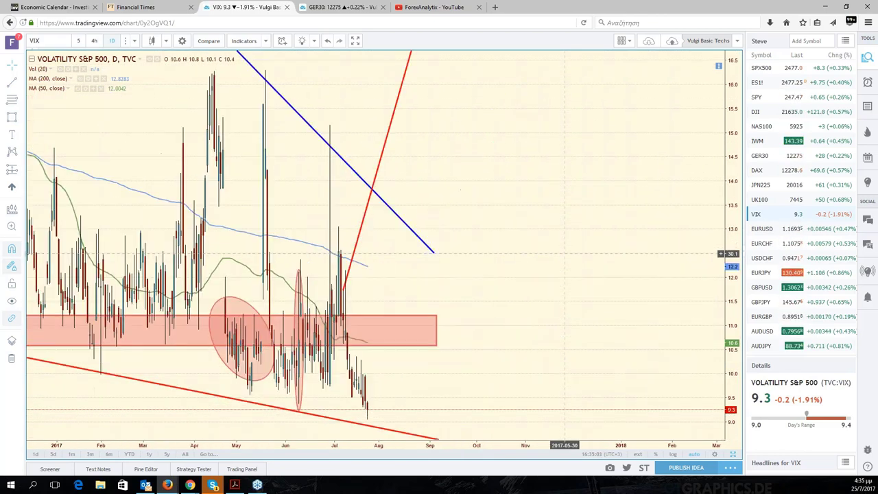
{"action": "scroll", "coordinate": [565, 254], "scroll_direction": "up", "scroll_amount": 1}
{"action": "scroll", "coordinate": [508, 262], "scroll_direction": "down", "scroll_amount": 2}
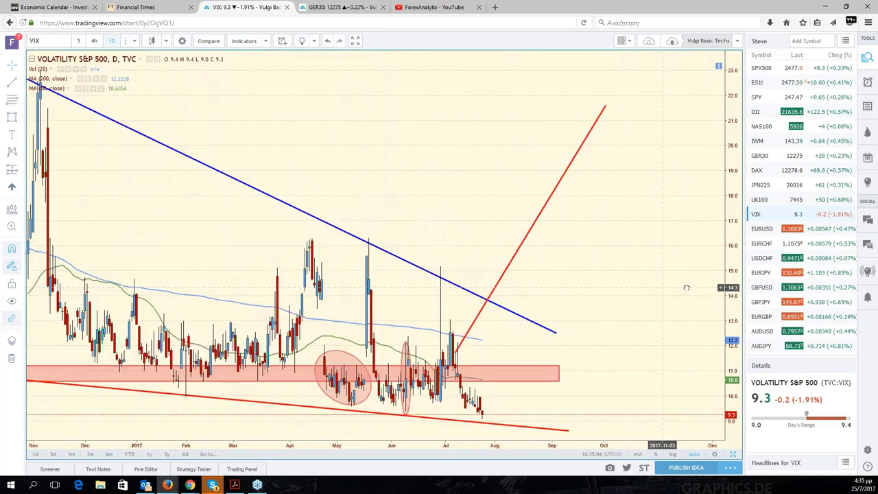
{"action": "left_click_drag", "start_coordinate": [509, 263], "coordinate": [768, 308]}
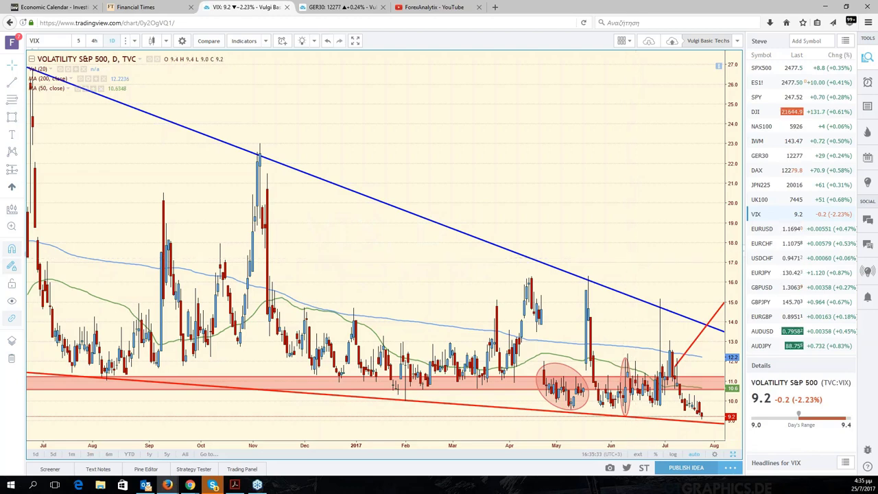
{"action": "left_click", "coordinate": [763, 128]}
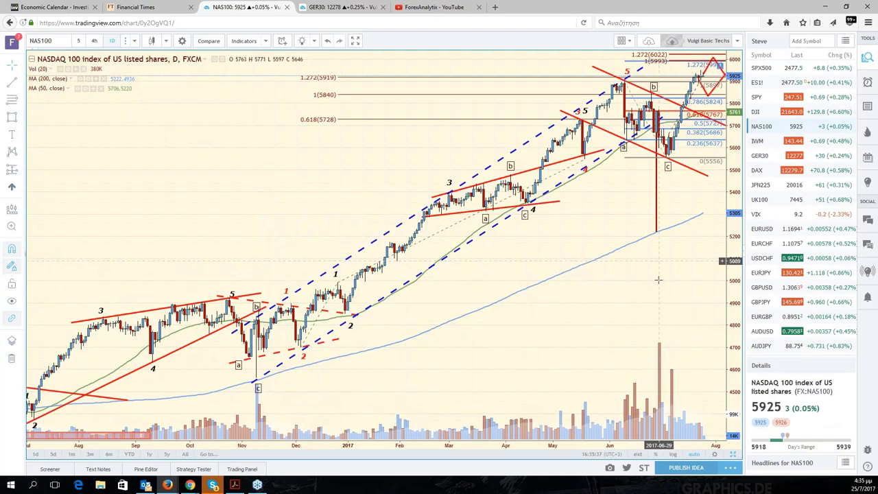
Step: Restore the six-chart grid, scroll the watchlist down, and minimize the browser window
{"action": "left_click", "coordinate": [733, 457]}
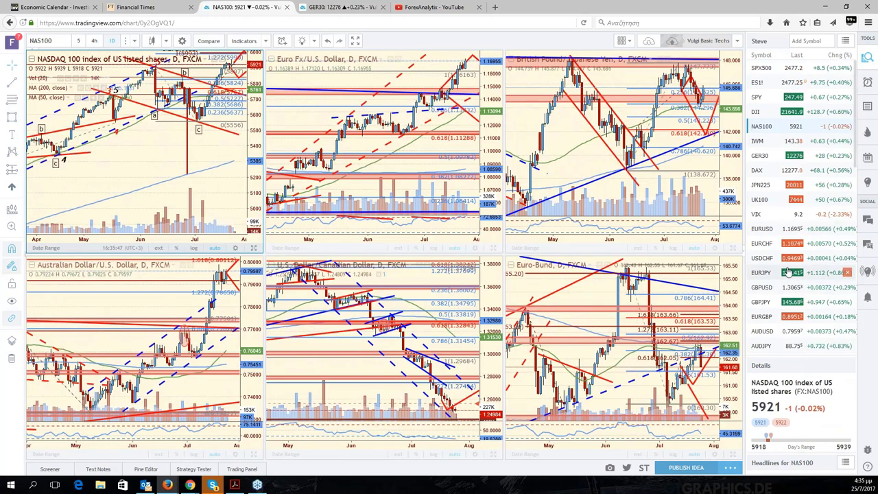
{"action": "scroll", "coordinate": [786, 282], "scroll_direction": "down", "scroll_amount": 2}
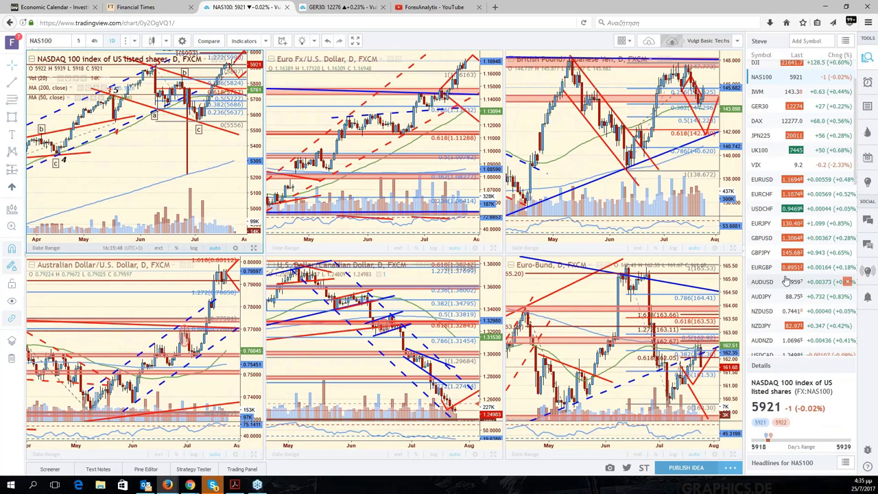
{"action": "scroll", "coordinate": [787, 281], "scroll_direction": "down", "scroll_amount": 1}
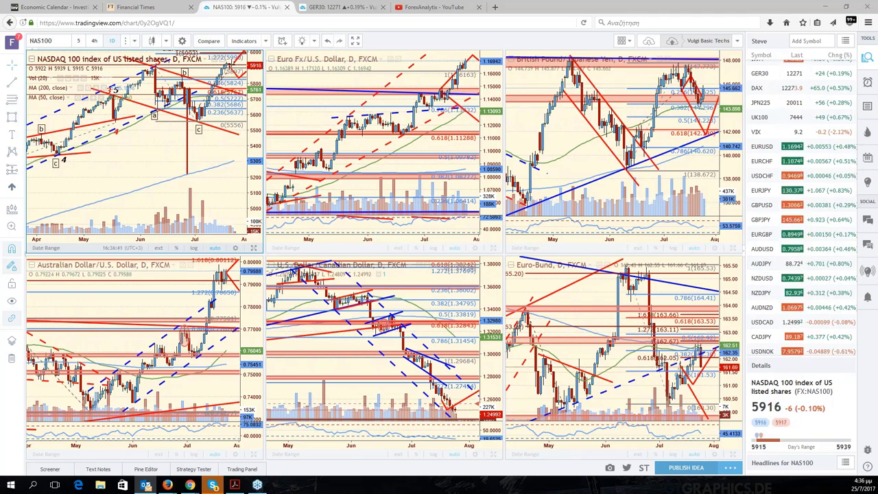
{"action": "left_click", "coordinate": [825, 7]}
Step: Bring the browser back and pan the GBPJPY 4-hour chart, checking the blue dashed trend line
{"action": "key", "text": "alt+Tab"}
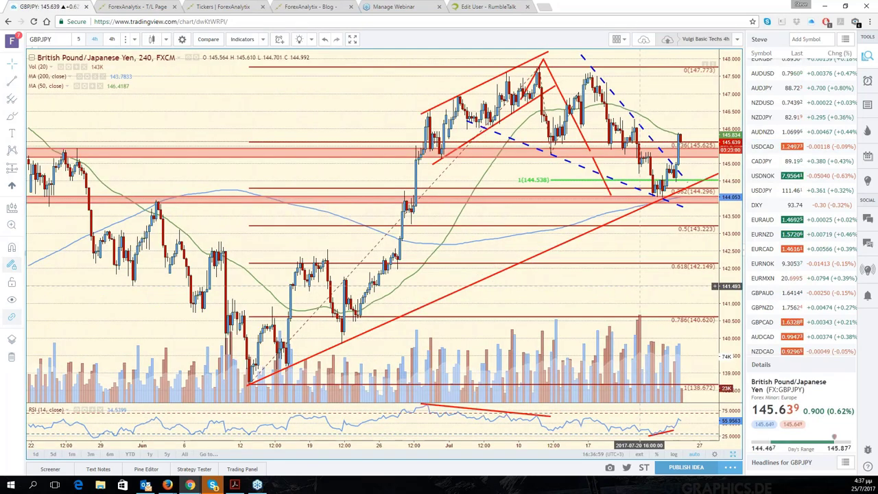
{"action": "left_click_drag", "start_coordinate": [640, 286], "coordinate": [608, 151]}
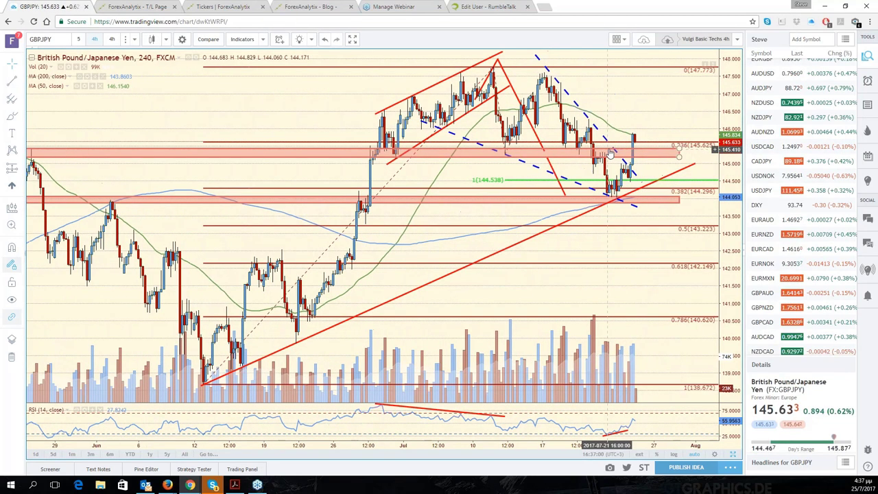
{"action": "left_click", "coordinate": [612, 154]}
{"action": "left_click", "coordinate": [644, 101]}
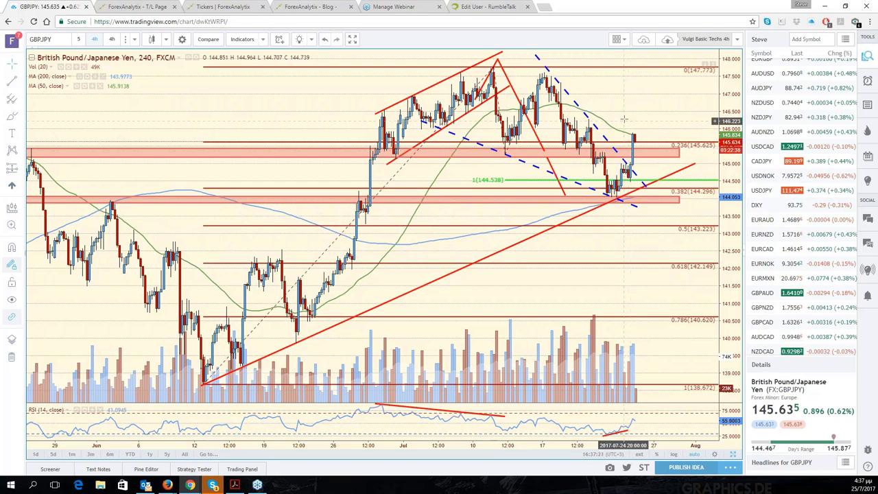
{"action": "left_click_drag", "start_coordinate": [623, 108], "coordinate": [639, 112]}
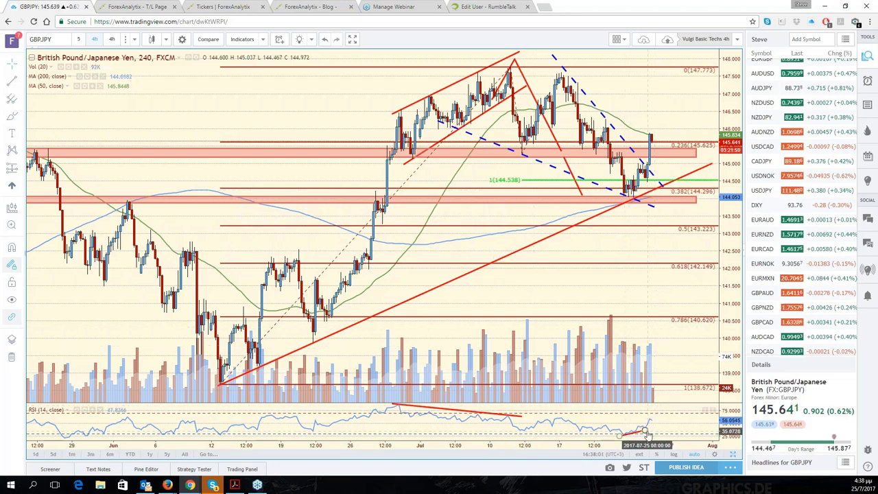
Step: Extend the rising RSI trend line's right end further right and deselect it
{"action": "left_click_drag", "start_coordinate": [645, 433], "coordinate": [663, 426]}
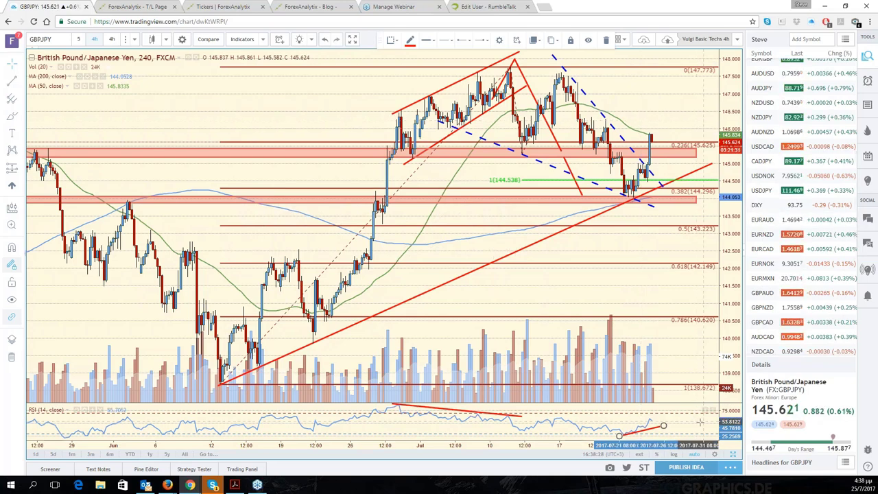
{"action": "left_click", "coordinate": [681, 365]}
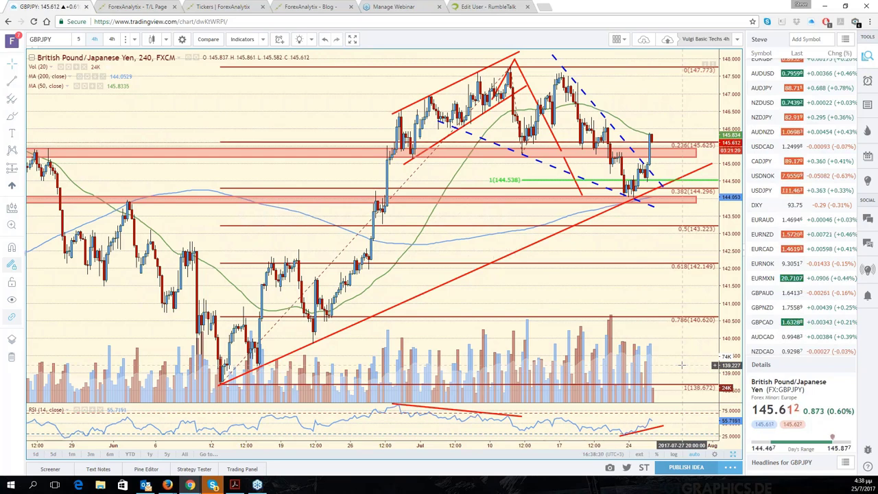
{"action": "left_click_drag", "start_coordinate": [678, 363], "coordinate": [703, 344]}
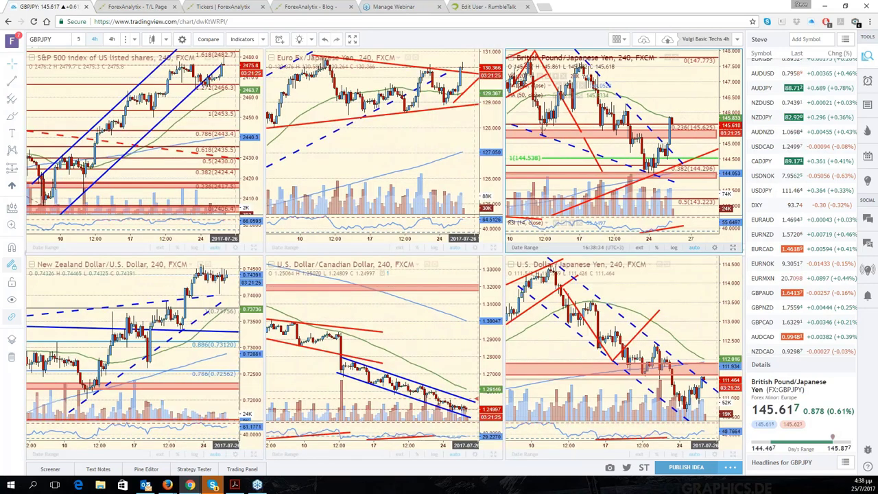
Step: Maximize the EURJPY chart, select a red trend line and recentre the price action
{"action": "key", "text": "alt+Return"}
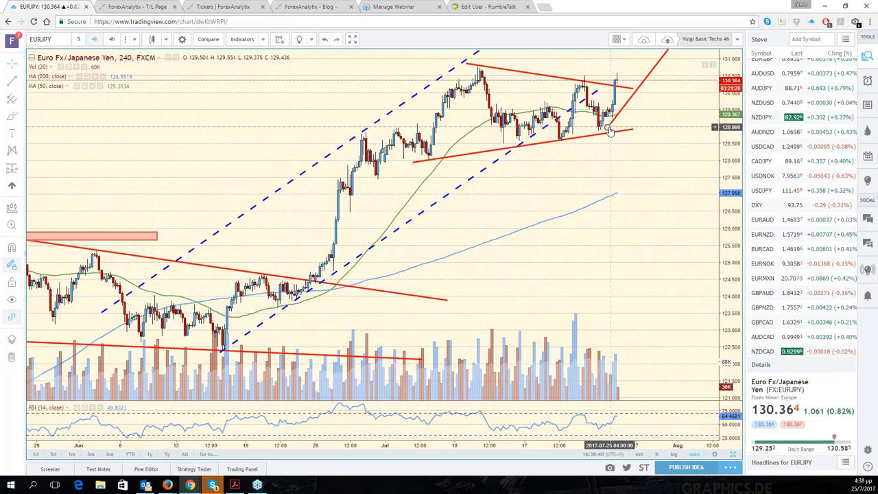
{"action": "left_click", "coordinate": [610, 131]}
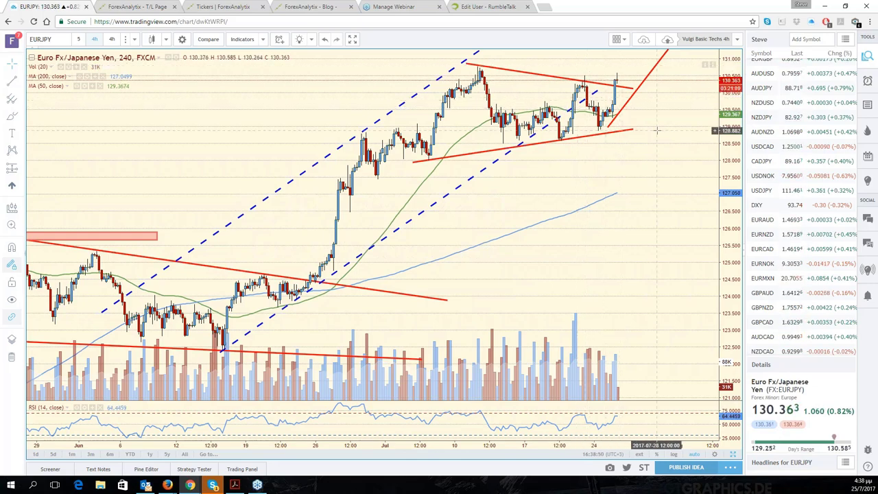
{"action": "scroll", "coordinate": [656, 130], "scroll_direction": "down", "scroll_amount": 3}
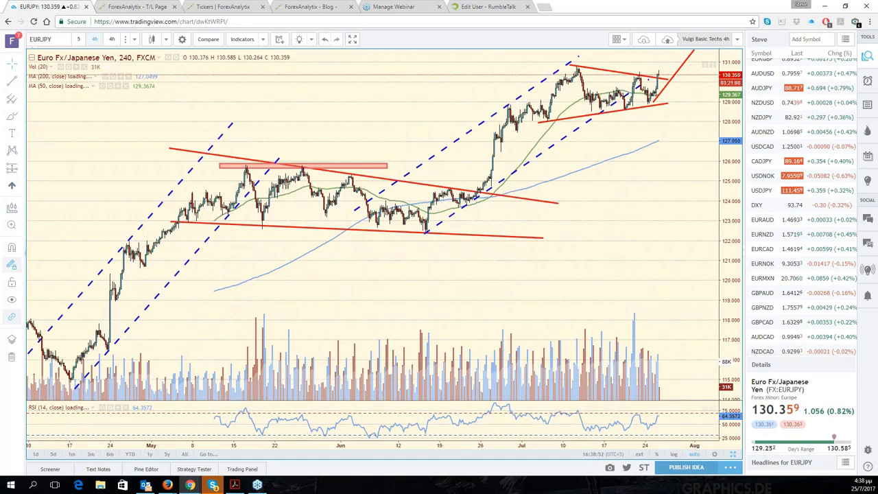
{"action": "left_click_drag", "start_coordinate": [672, 301], "coordinate": [661, 347]}
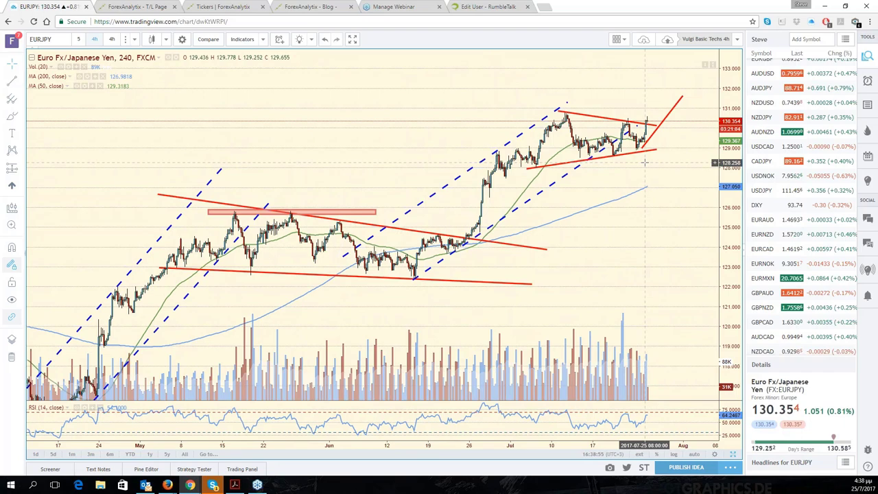
{"action": "scroll", "coordinate": [645, 163], "scroll_direction": "up", "scroll_amount": 3}
{"action": "left_click_drag", "start_coordinate": [645, 163], "coordinate": [667, 181]}
Step: Move the top endpoint of the rising red projection line and zoom in
{"action": "left_click_drag", "start_coordinate": [698, 108], "coordinate": [681, 108]}
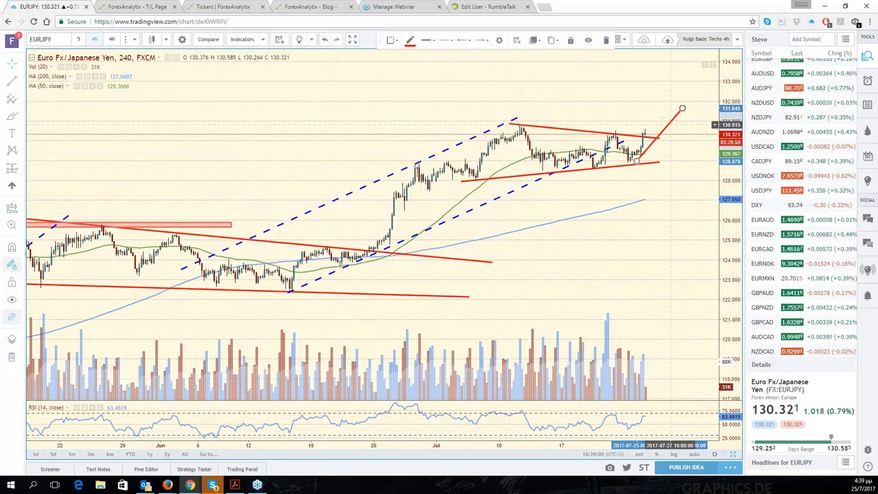
{"action": "scroll", "coordinate": [659, 146], "scroll_direction": "up", "scroll_amount": 2}
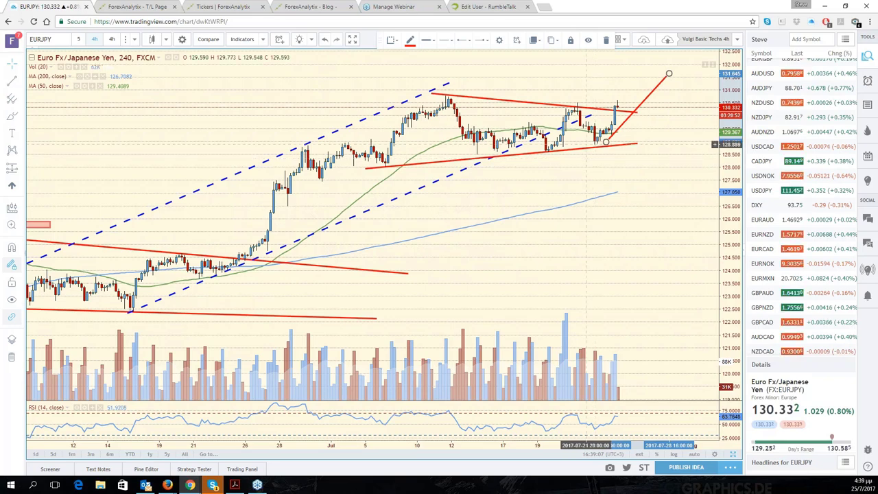
{"action": "scroll", "coordinate": [586, 144], "scroll_direction": "up", "scroll_amount": 2}
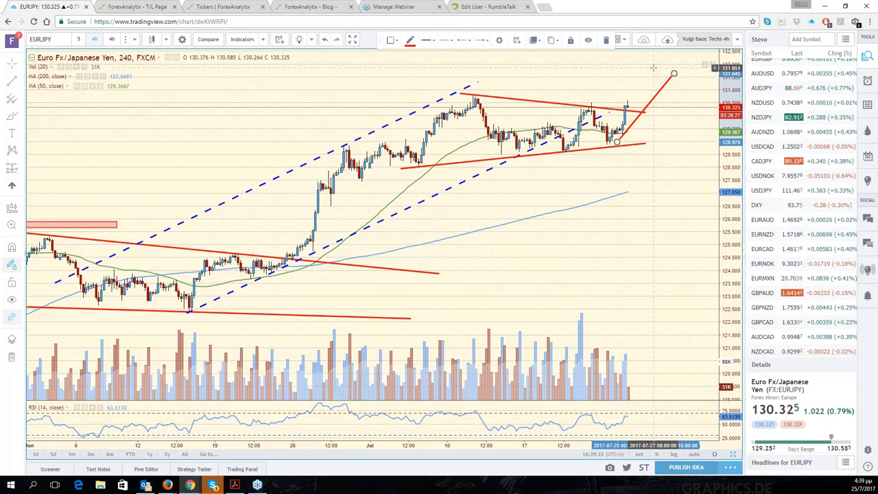
{"action": "scroll", "coordinate": [618, 143], "scroll_direction": "down", "scroll_amount": 2}
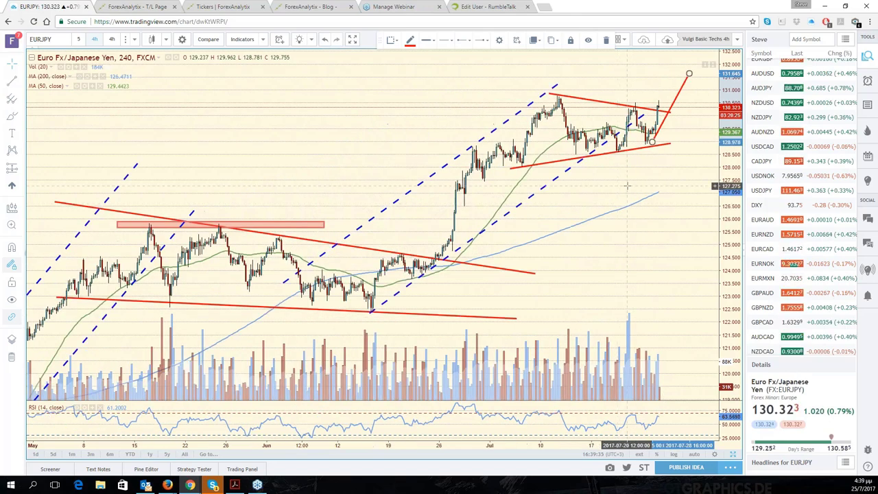
{"action": "scroll", "coordinate": [627, 185], "scroll_direction": "up", "scroll_amount": 2}
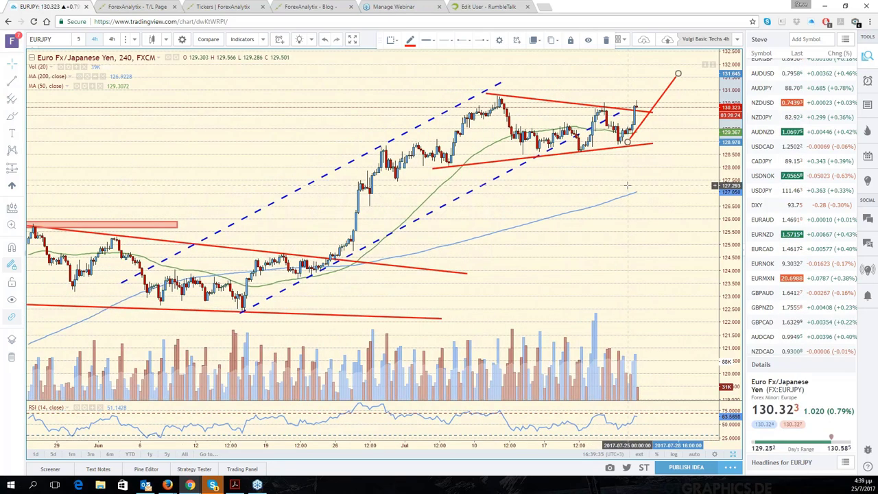
{"action": "scroll", "coordinate": [627, 186], "scroll_direction": "up", "scroll_amount": 1}
Step: Draw a solid red line from the projection peak down toward about 127
{"action": "left_click_drag", "start_coordinate": [629, 190], "coordinate": [573, 198]}
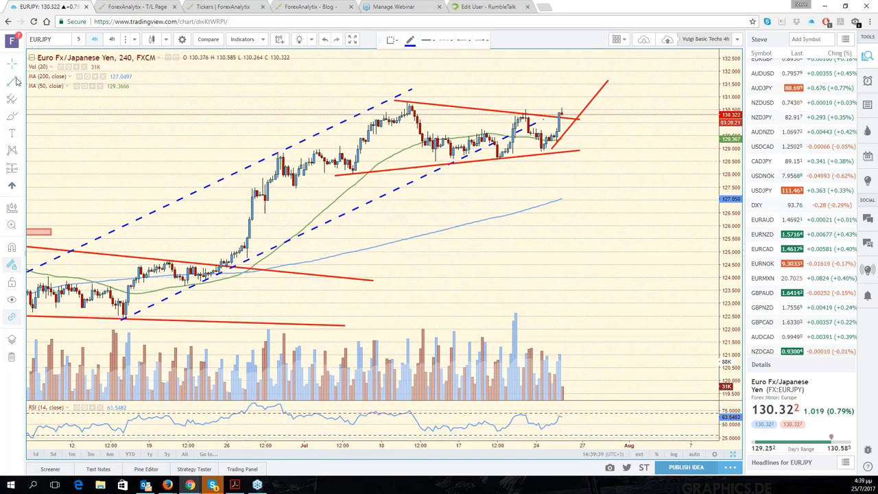
{"action": "left_click", "coordinate": [410, 40]}
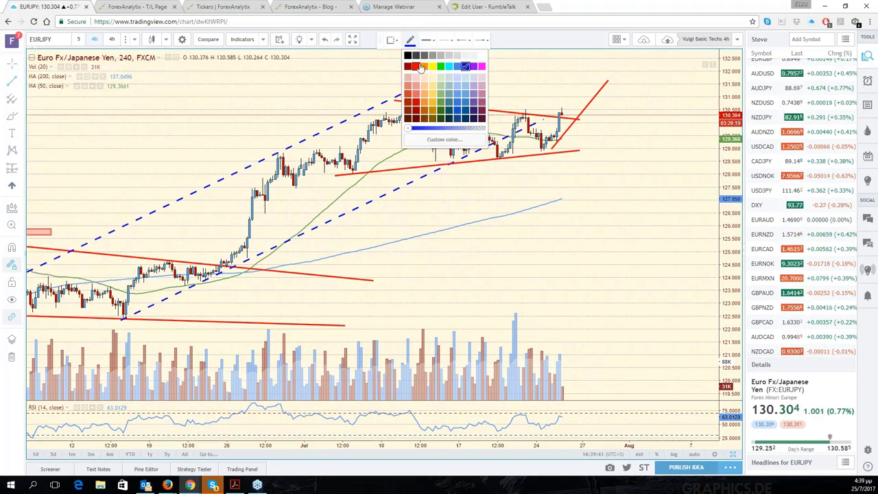
{"action": "left_click", "coordinate": [418, 66]}
{"action": "left_click", "coordinate": [608, 79]}
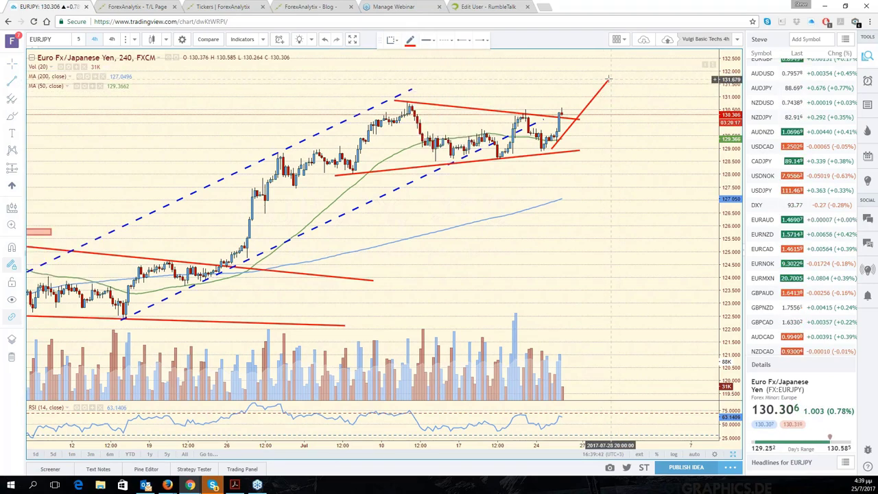
{"action": "left_click", "coordinate": [665, 203]}
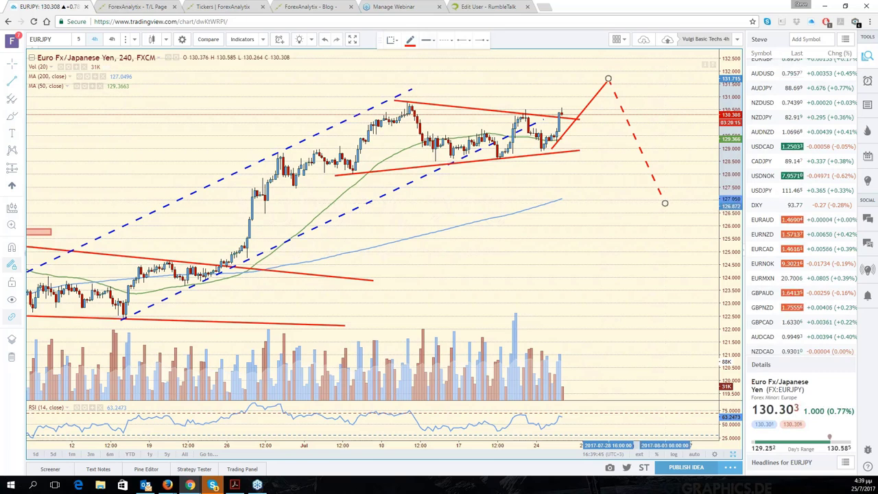
{"action": "left_click", "coordinate": [439, 42]}
{"action": "left_click", "coordinate": [450, 63]}
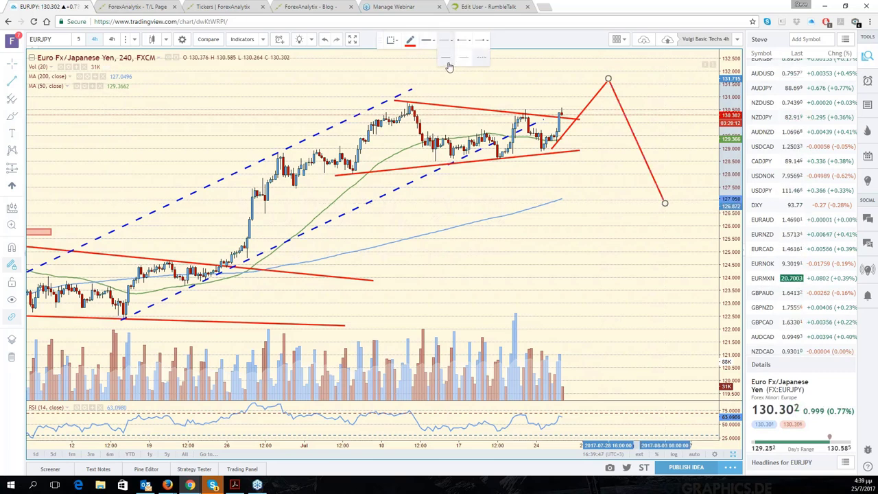
{"action": "left_click", "coordinate": [557, 235]}
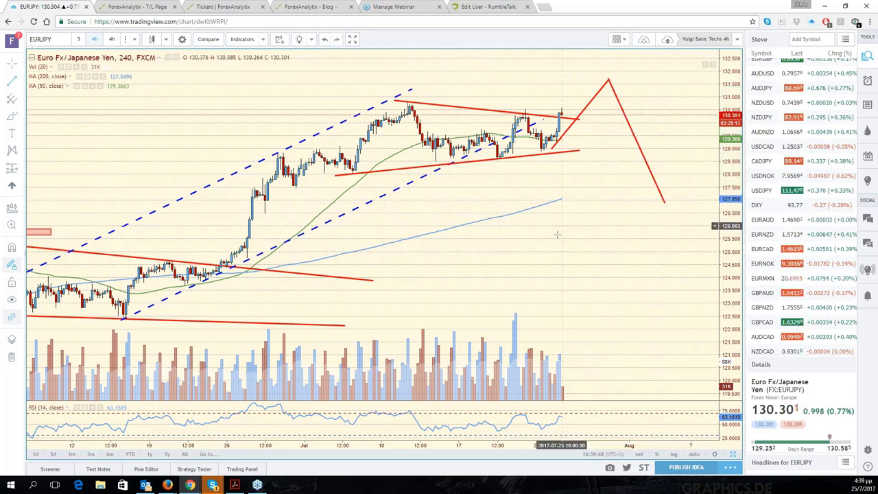
Step: Review the red triangle and rise-and-fall projection lines, then auto-fit the price scale
{"action": "scroll", "coordinate": [570, 238], "scroll_direction": "down", "scroll_amount": 2}
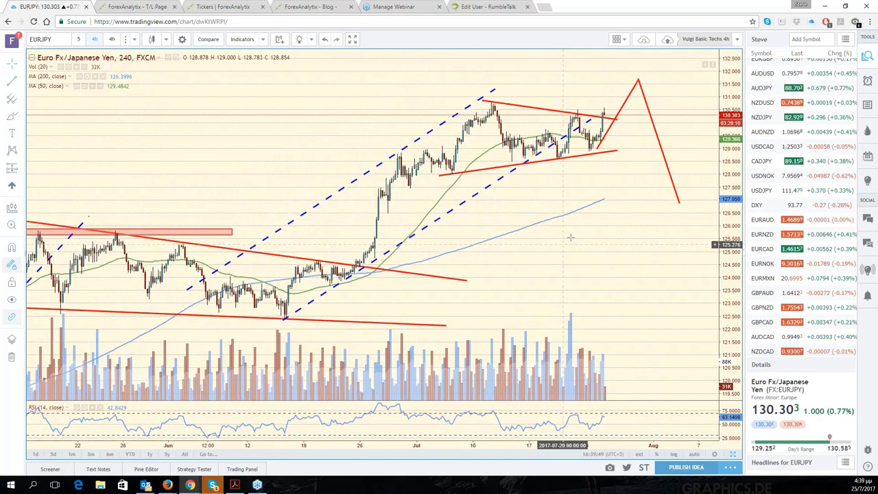
{"action": "scroll", "coordinate": [570, 237], "scroll_direction": "up", "scroll_amount": 2}
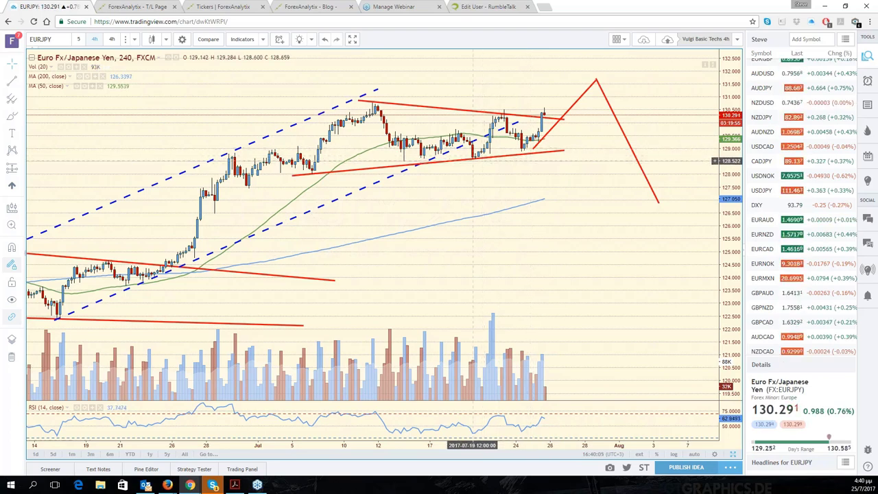
{"action": "left_click", "coordinate": [470, 158]}
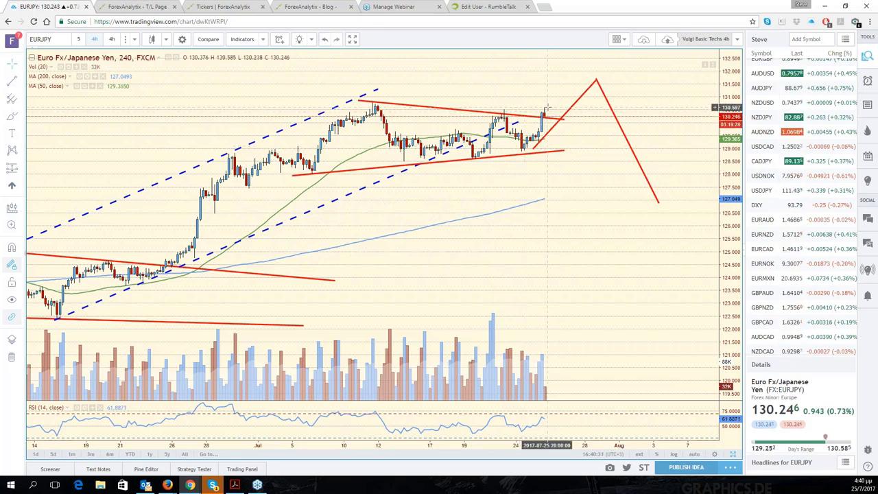
{"action": "left_click", "coordinate": [596, 79]}
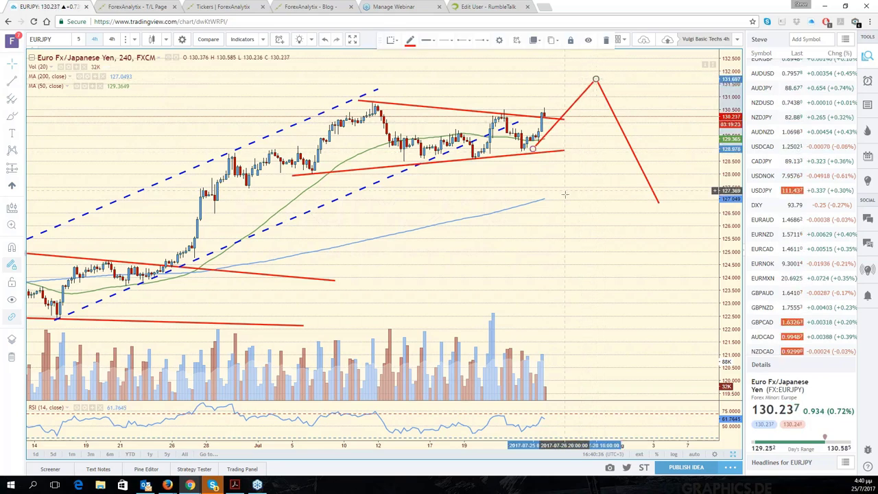
{"action": "scroll", "coordinate": [565, 195], "scroll_direction": "down", "scroll_amount": 3}
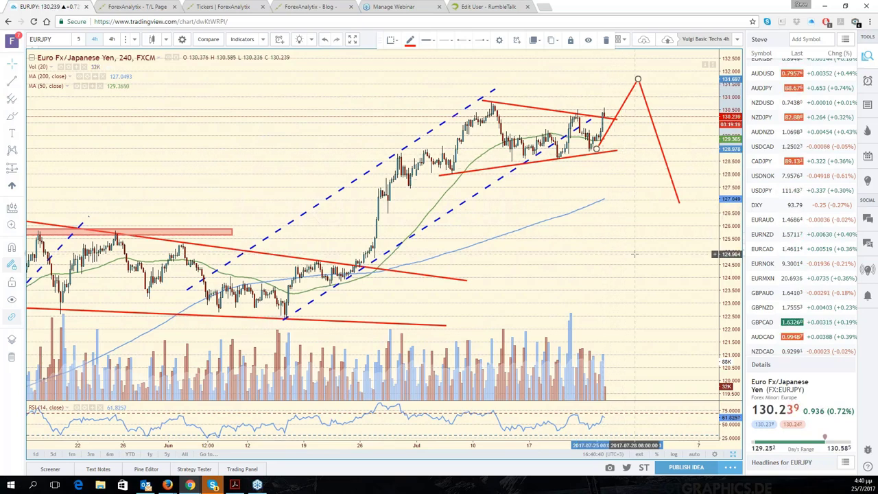
{"action": "left_click_drag", "start_coordinate": [635, 254], "coordinate": [682, 269]}
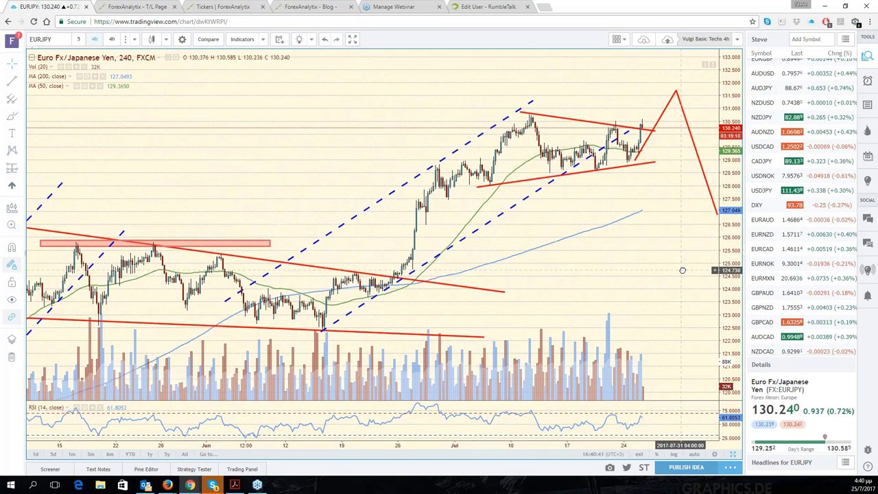
{"action": "left_click", "coordinate": [733, 455]}
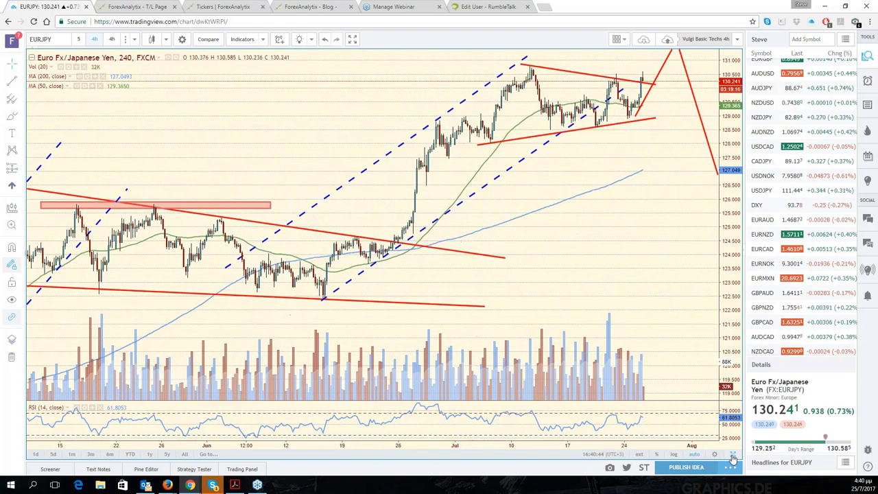
Step: Restore the six-chart grid, briefly show the desktop with Super+D, then bring TradingView back
{"action": "left_click", "coordinate": [733, 457]}
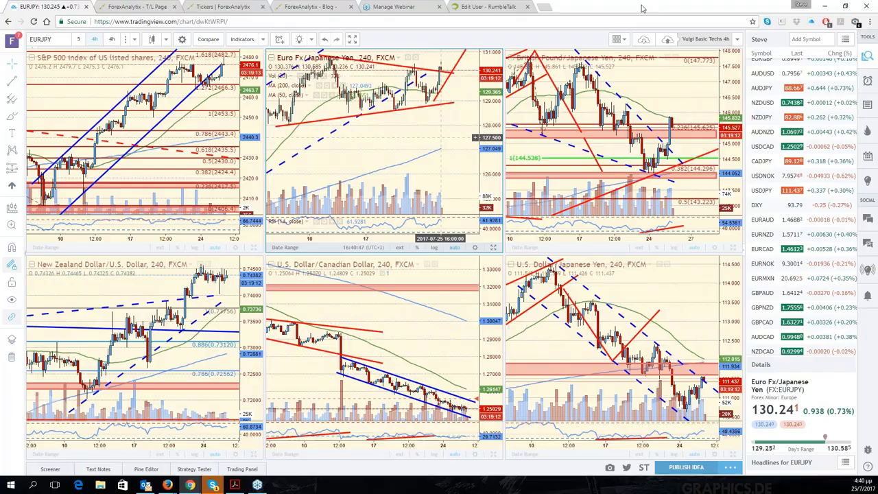
{"action": "key", "text": "super+d"}
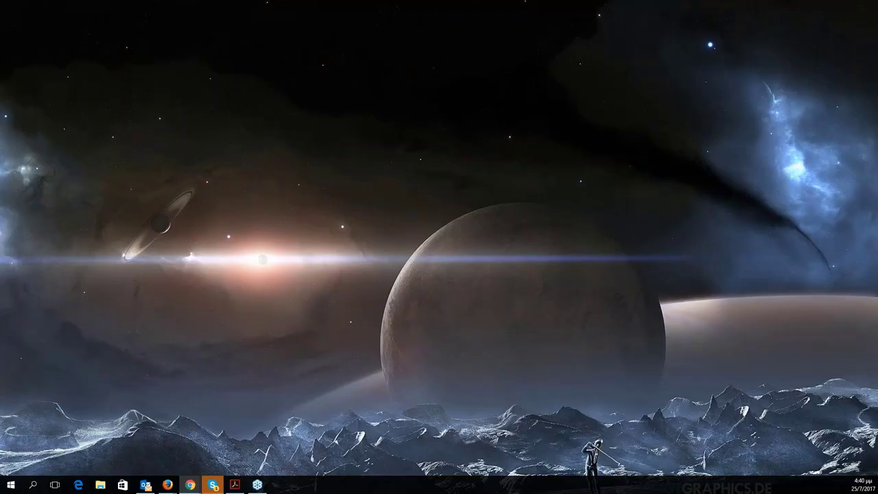
{"action": "key", "text": "super+d"}
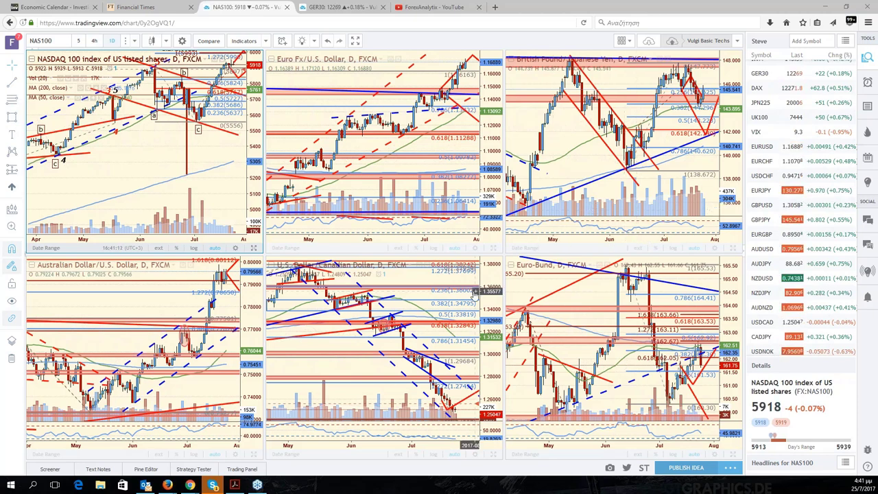
Step: Zoom out the USD/CAD chart and switch to the GER30 weekly six-chart layout
{"action": "scroll", "coordinate": [452, 318], "scroll_direction": "down", "scroll_amount": 1}
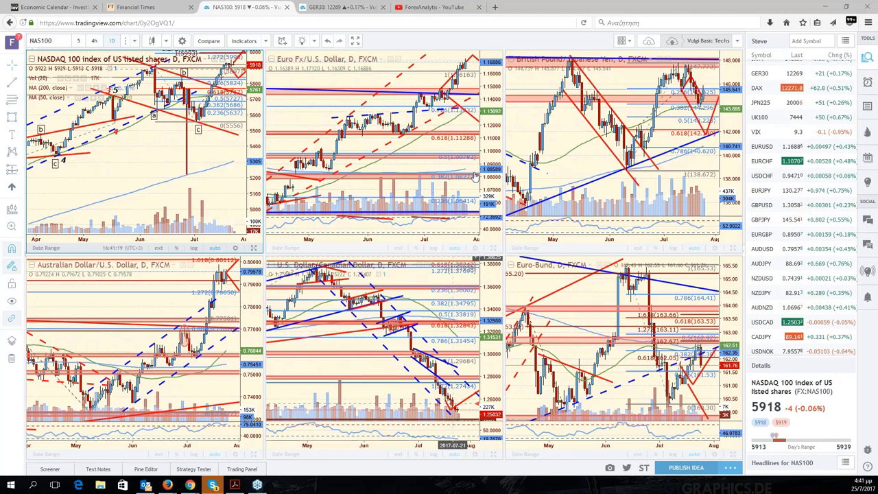
{"action": "left_click", "coordinate": [336, 7]}
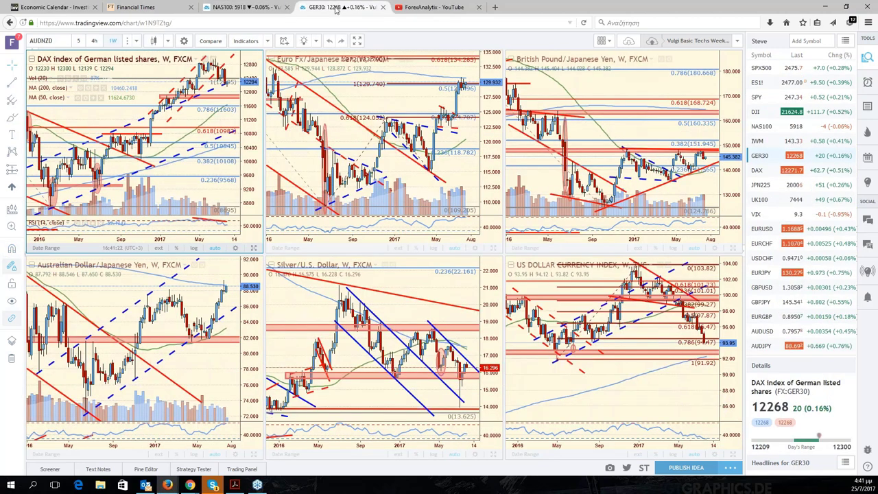
Step: Go back to the NAS100 daily six-chart layout and scroll the watchlist down
{"action": "left_click", "coordinate": [253, 7]}
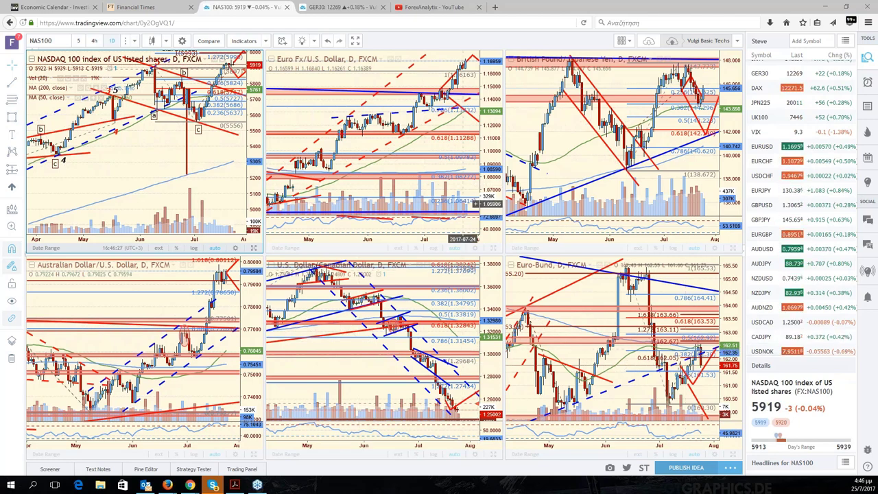
{"action": "scroll", "coordinate": [787, 295], "scroll_direction": "down", "scroll_amount": 2}
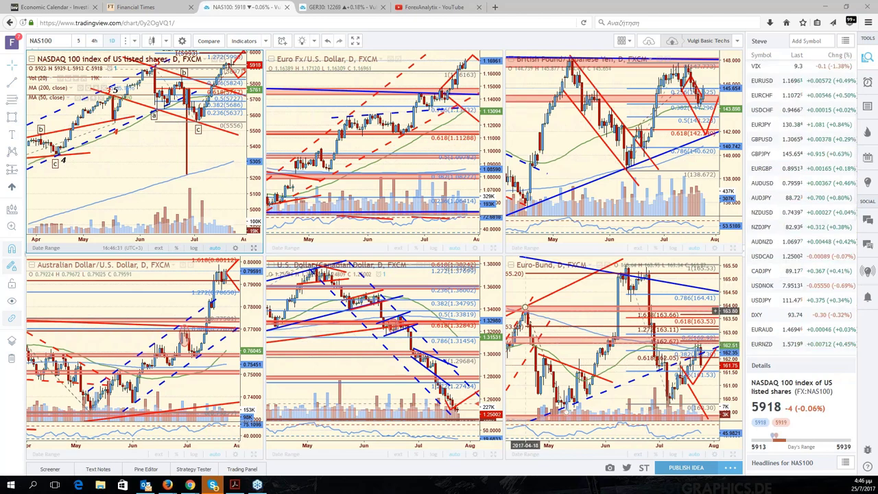
Step: Load AUD/NZD into the bottom-left chart, maximize it, and pan to reveal future space
{"action": "left_click", "coordinate": [189, 305]}
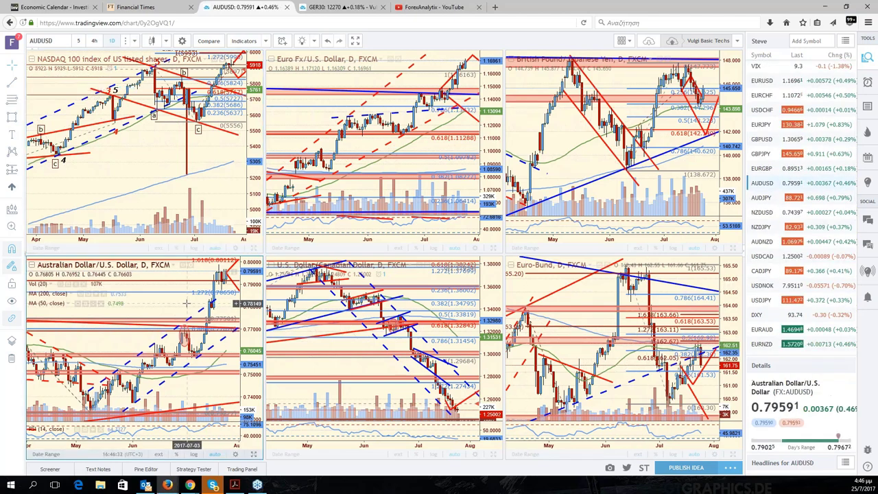
{"action": "left_click", "coordinate": [786, 242]}
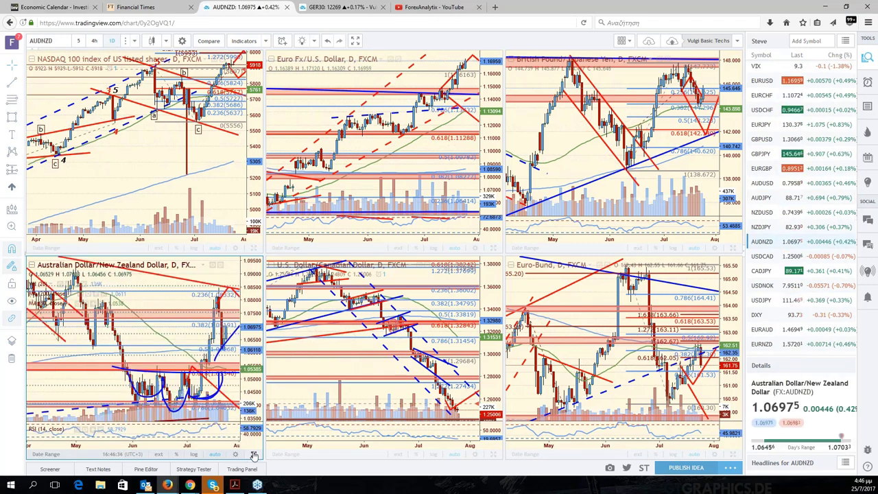
{"action": "left_click", "coordinate": [253, 455]}
{"action": "left_click_drag", "start_coordinate": [690, 340], "coordinate": [632, 340]}
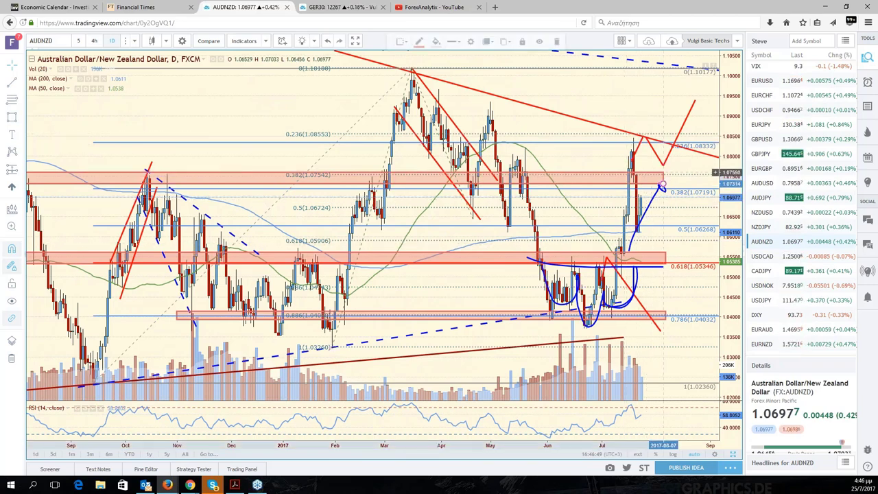
Step: Stretch the AUD/NZD 0.382, 0.618 and 0.886 zones further right, then focus EUR/USD
{"action": "left_click", "coordinate": [691, 175]}
{"action": "left_click_drag", "start_coordinate": [690, 175], "coordinate": [693, 172]}
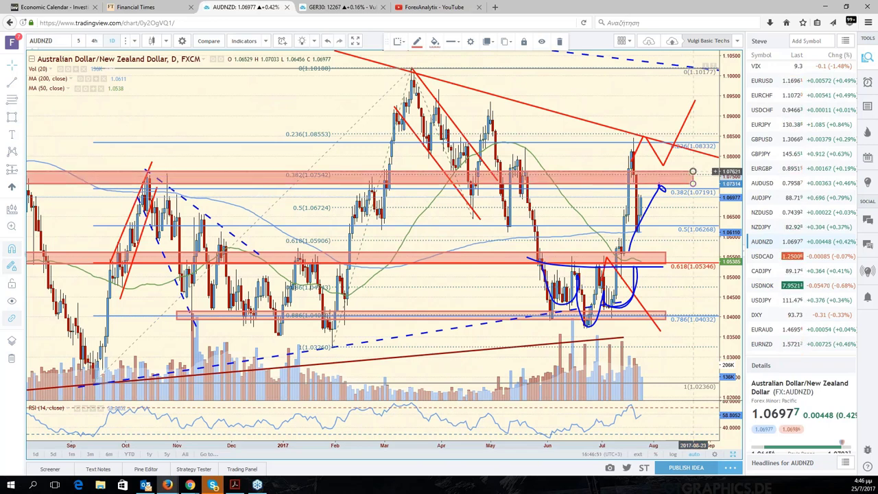
{"action": "left_click_drag", "start_coordinate": [675, 245], "coordinate": [693, 254]}
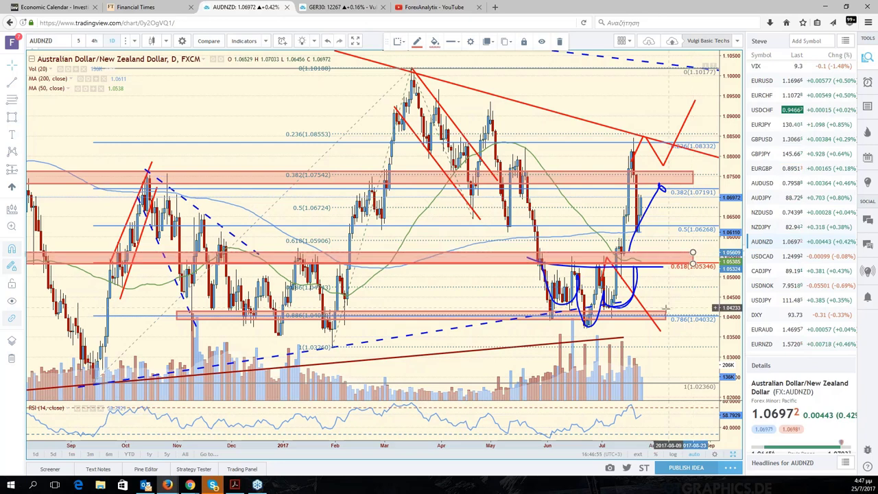
{"action": "left_click_drag", "start_coordinate": [664, 309], "coordinate": [693, 311]}
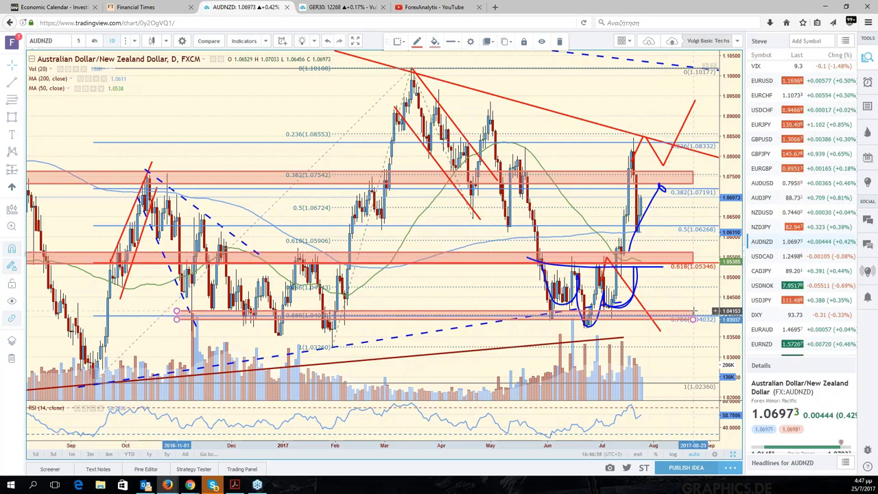
{"action": "left_click", "coordinate": [694, 310]}
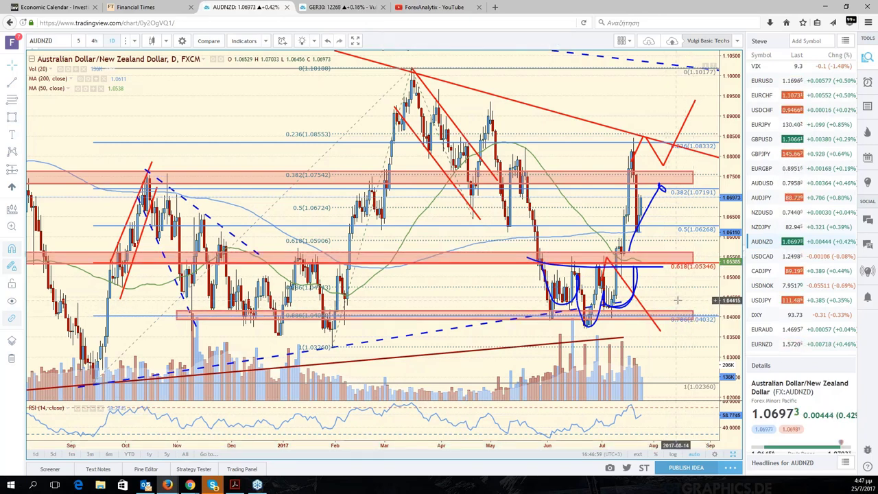
{"action": "left_click_drag", "start_coordinate": [677, 299], "coordinate": [679, 300]}
{"action": "left_click", "coordinate": [662, 183]}
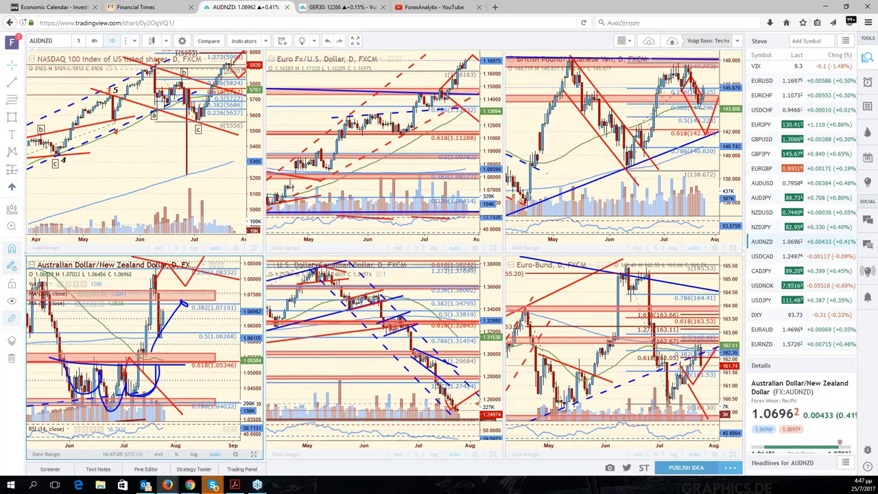
{"action": "left_click", "coordinate": [378, 151]}
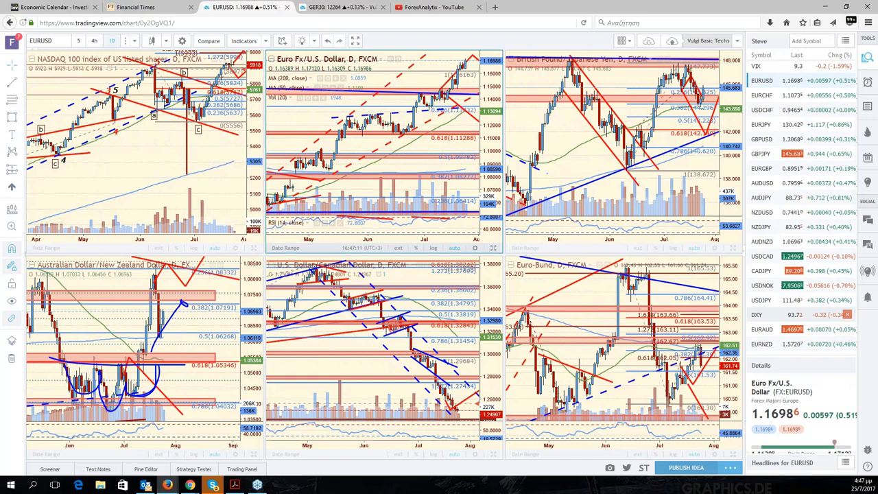
Step: Maximize USD/CAD, zoom out, and drag the red projection down to the 1.24237 level
{"action": "left_click", "coordinate": [491, 455]}
{"action": "scroll", "coordinate": [677, 334], "scroll_direction": "down", "scroll_amount": 3}
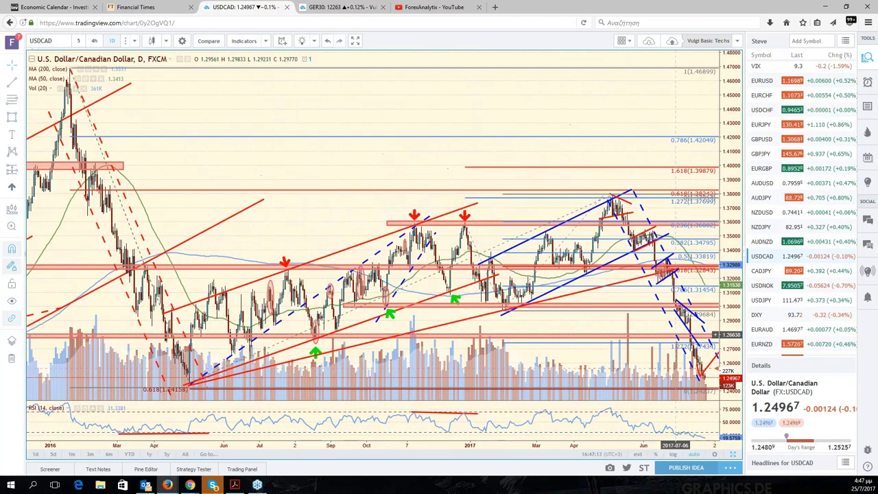
{"action": "scroll", "coordinate": [676, 334], "scroll_direction": "down", "scroll_amount": 1}
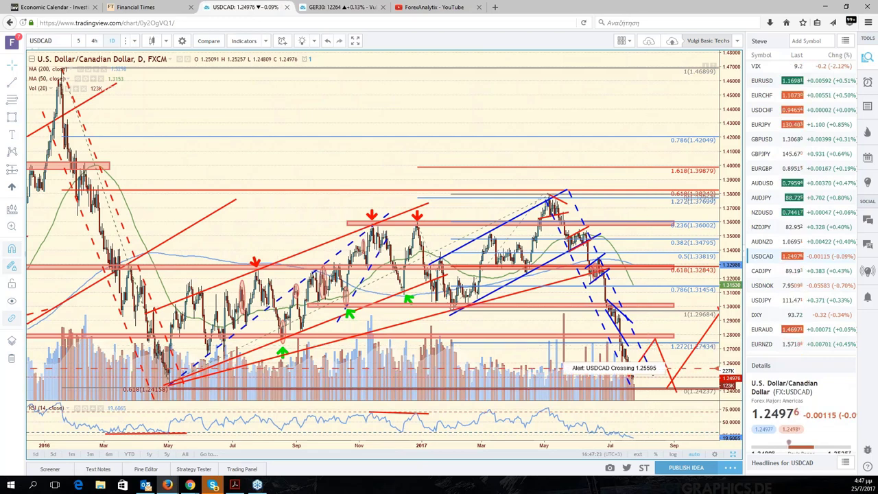
{"action": "left_click_drag", "start_coordinate": [686, 366], "coordinate": [675, 391]}
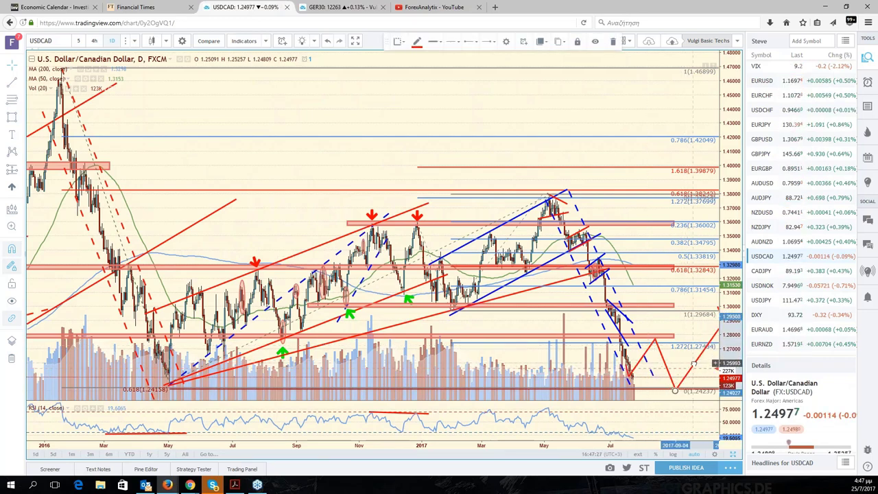
{"action": "left_click", "coordinate": [716, 332]}
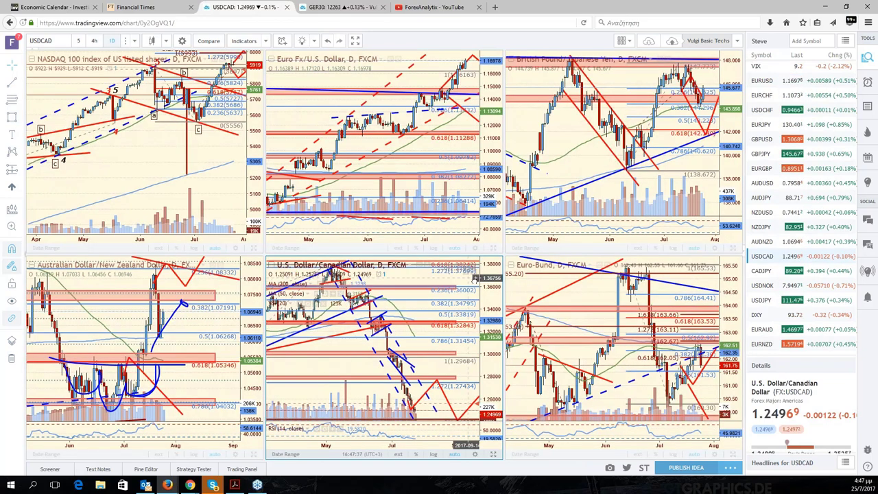
Step: Load Copper into the active chart and expand it to full size
{"action": "scroll", "coordinate": [476, 279], "scroll_direction": "down", "scroll_amount": 2}
{"action": "scroll", "coordinate": [474, 288], "scroll_direction": "up", "scroll_amount": 3}
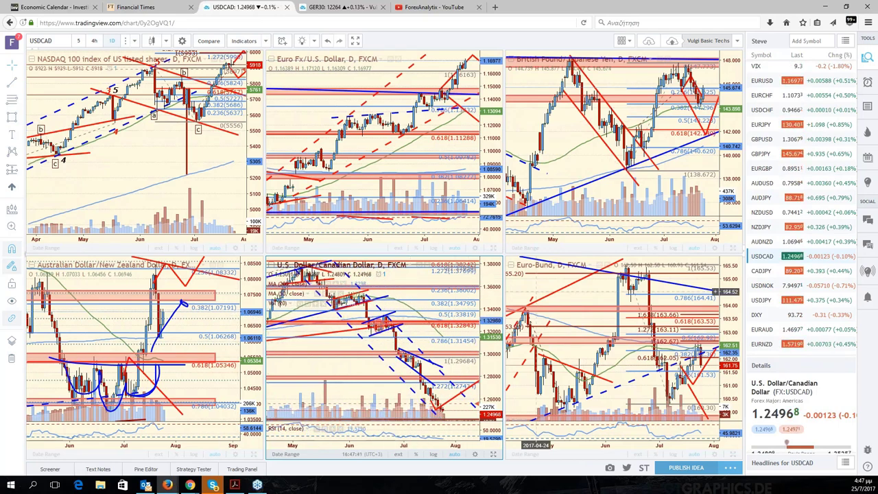
{"action": "scroll", "coordinate": [776, 252], "scroll_direction": "down", "scroll_amount": 5}
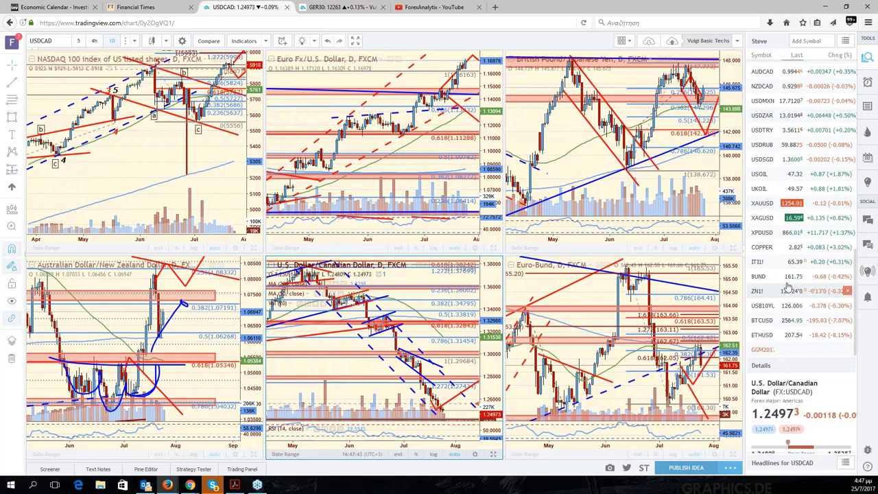
{"action": "left_click", "coordinate": [777, 249]}
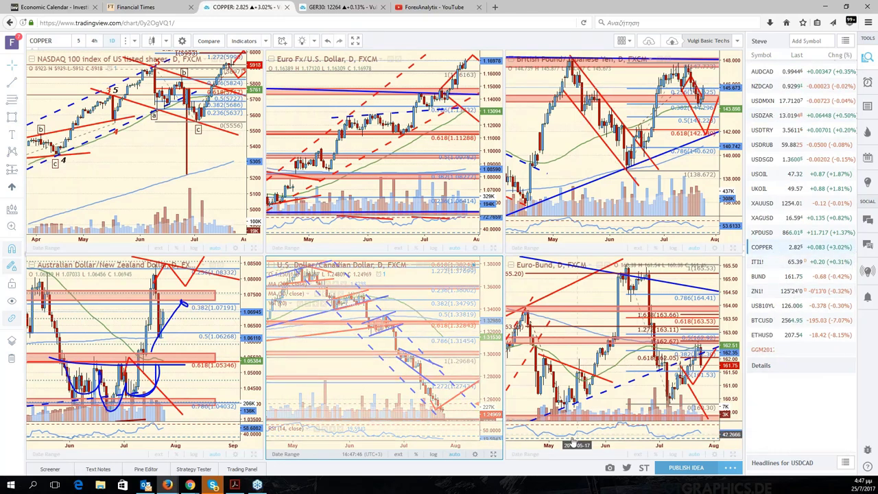
{"action": "left_click", "coordinate": [494, 455]}
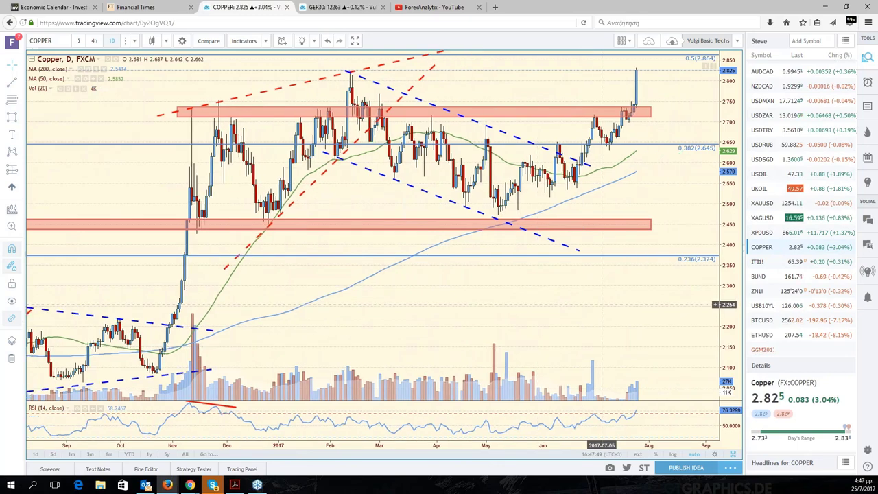
Step: Zoom the Copper chart out to show its history back to the 2015 highs
{"action": "scroll", "coordinate": [659, 310], "scroll_direction": "down", "scroll_amount": 2}
{"action": "scroll", "coordinate": [658, 308], "scroll_direction": "down", "scroll_amount": 2}
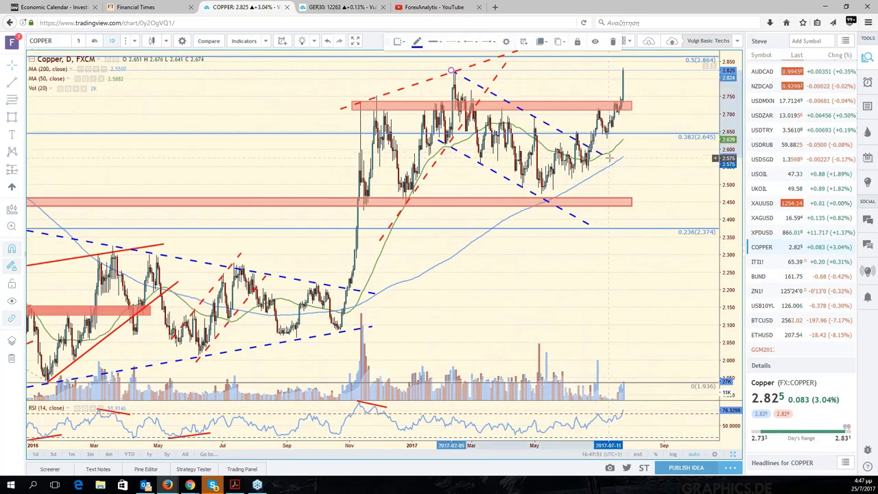
{"action": "left_click", "coordinate": [597, 152]}
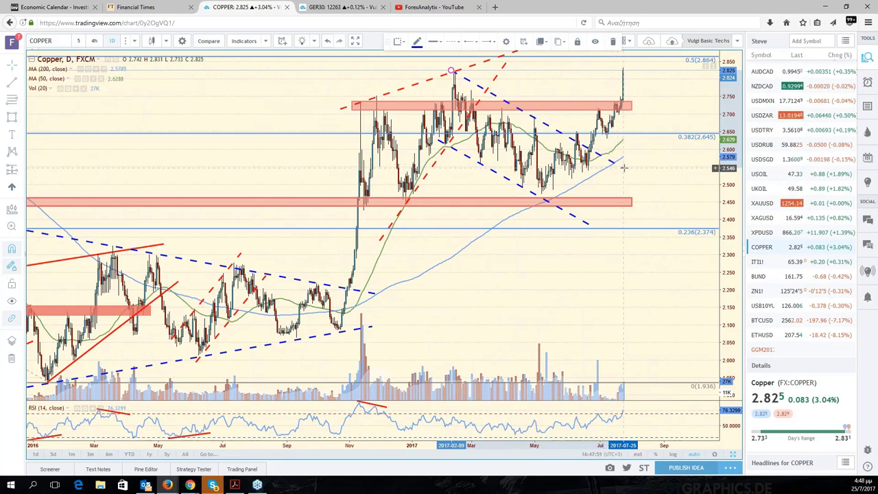
{"action": "left_click", "coordinate": [652, 171]}
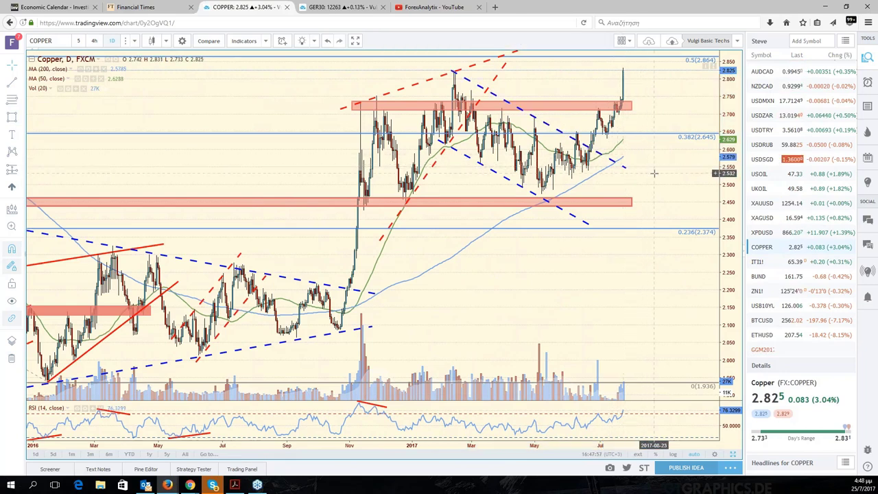
{"action": "scroll", "coordinate": [654, 176], "scroll_direction": "down", "scroll_amount": 2}
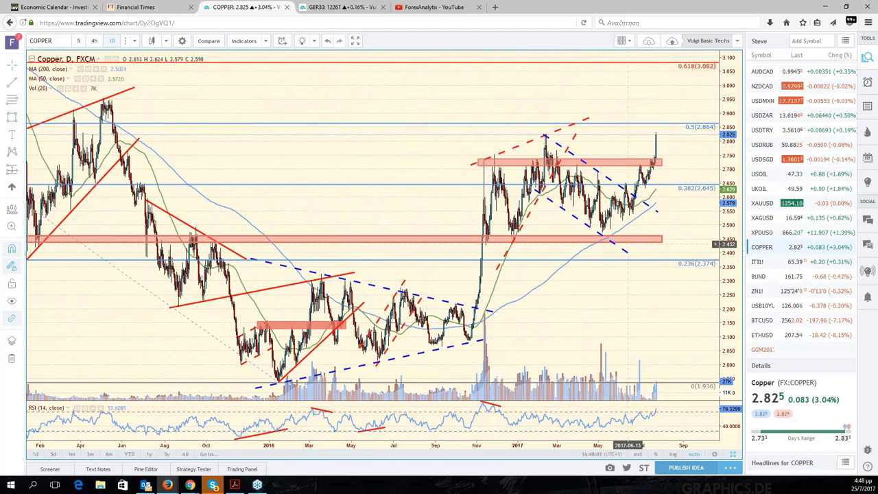
{"action": "scroll", "coordinate": [628, 245], "scroll_direction": "up", "scroll_amount": 2}
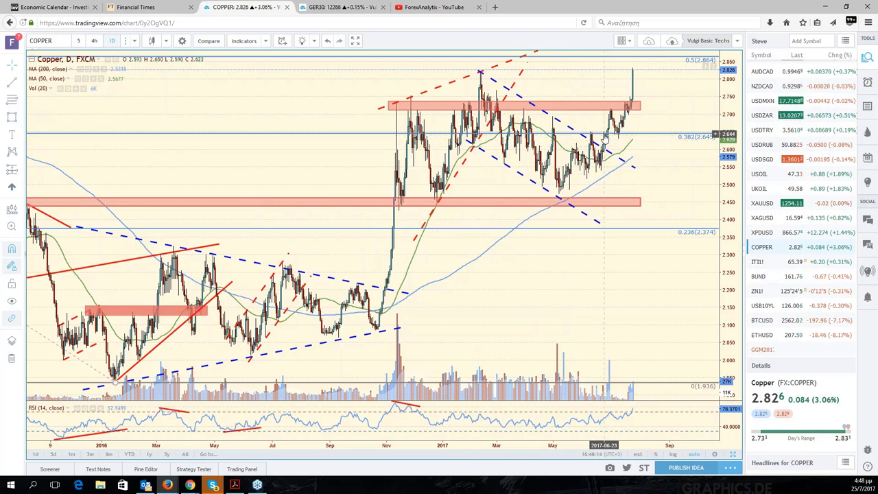
{"action": "scroll", "coordinate": [605, 137], "scroll_direction": "down", "scroll_amount": 2}
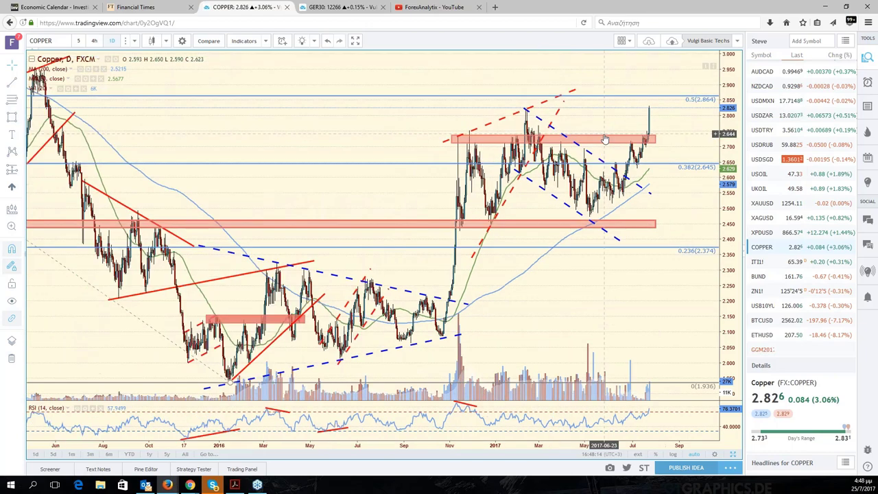
{"action": "scroll", "coordinate": [606, 139], "scroll_direction": "down", "scroll_amount": 2}
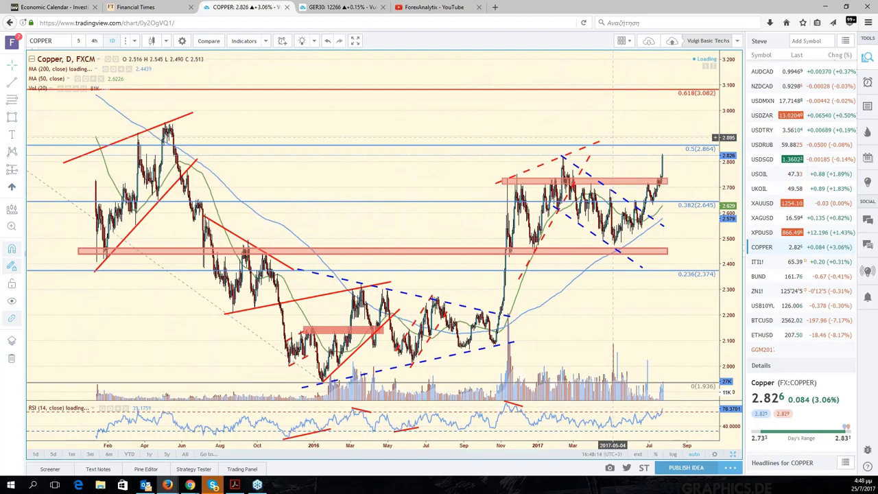
Step: Stretch the lower 2.45 pink zone so it ends where the upper 2.73 zone ends
{"action": "left_click", "coordinate": [681, 181]}
{"action": "left_click_drag", "start_coordinate": [667, 250], "coordinate": [680, 251]}
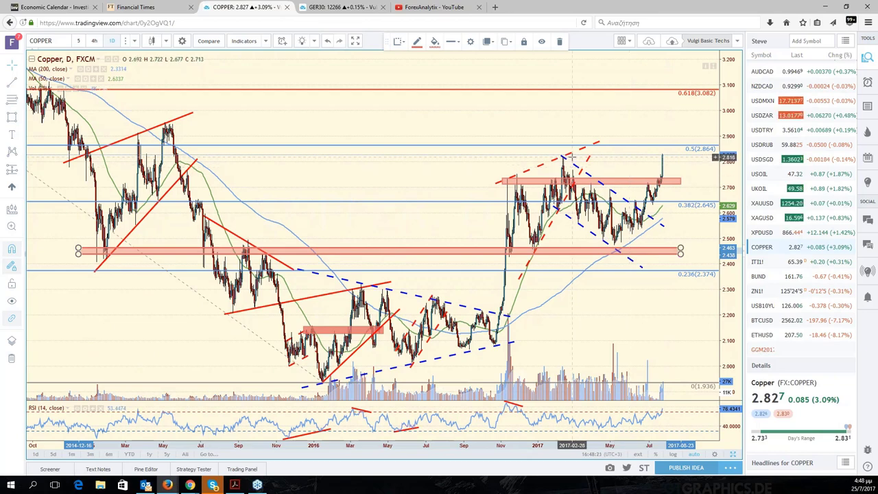
{"action": "scroll", "coordinate": [572, 157], "scroll_direction": "up", "scroll_amount": 2}
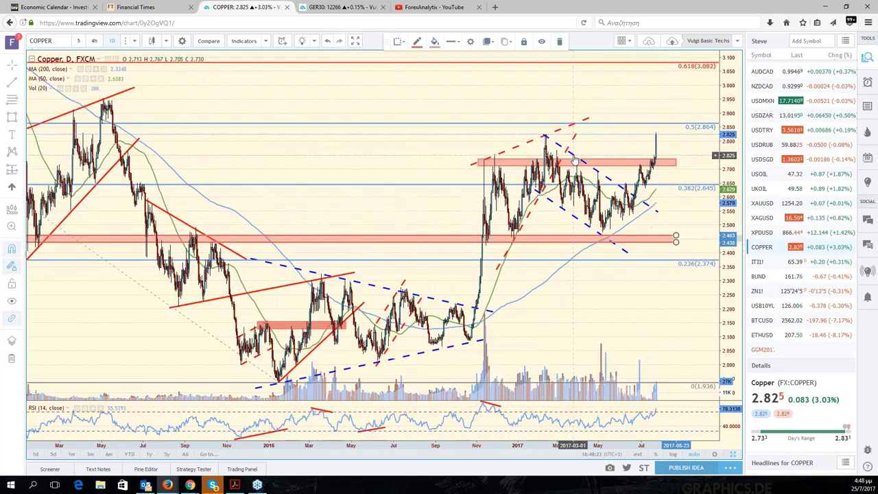
{"action": "scroll", "coordinate": [575, 158], "scroll_direction": "down", "scroll_amount": 1}
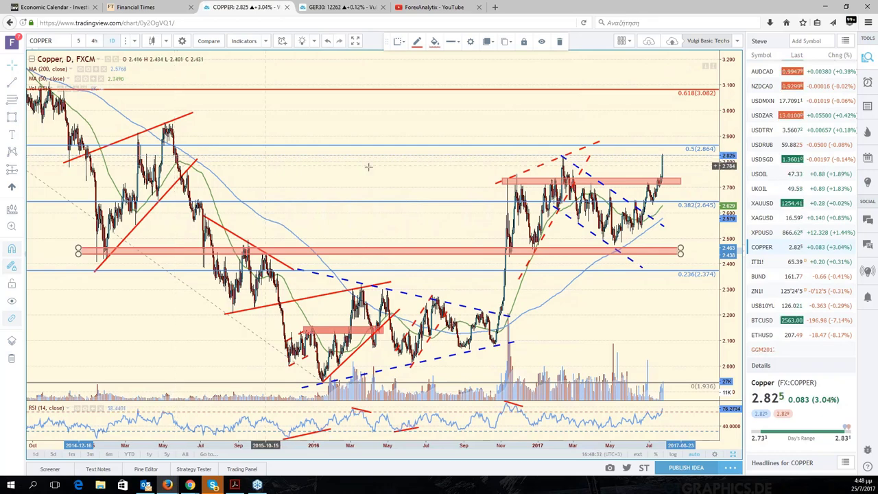
{"action": "scroll", "coordinate": [439, 103], "scroll_direction": "up", "scroll_amount": 3}
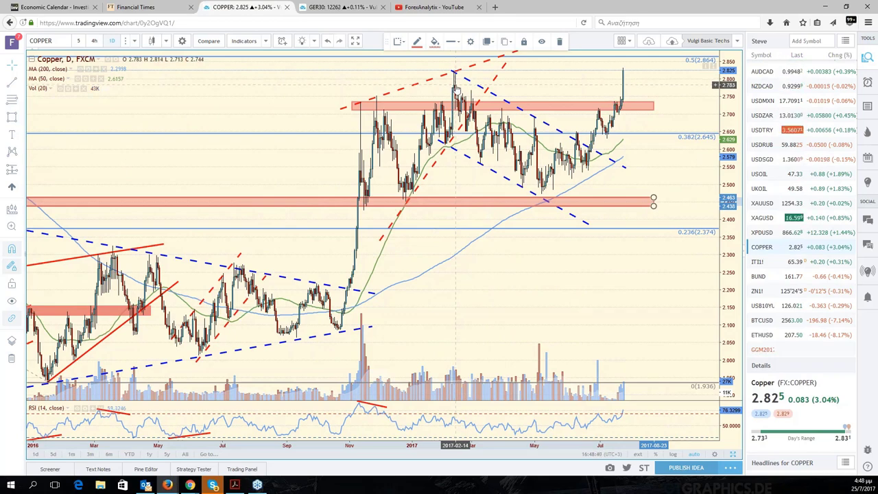
{"action": "scroll", "coordinate": [559, 146], "scroll_direction": "up", "scroll_amount": 2}
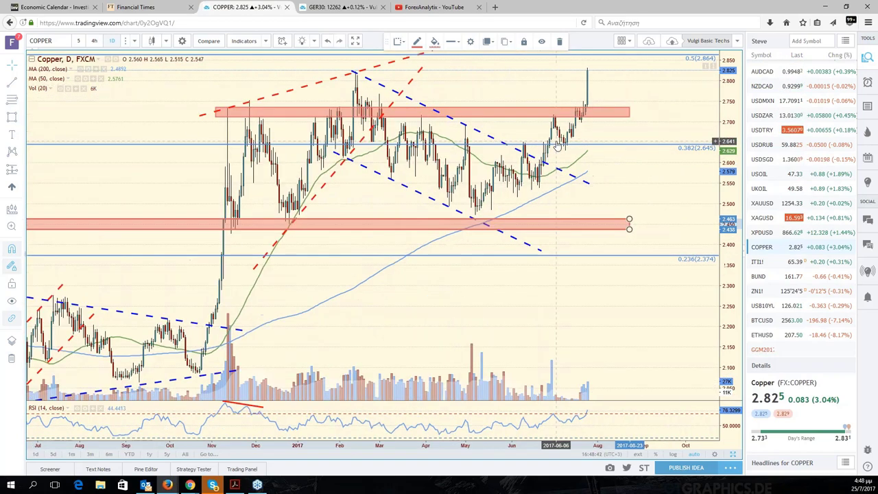
{"action": "scroll", "coordinate": [558, 146], "scroll_direction": "down", "scroll_amount": 5}
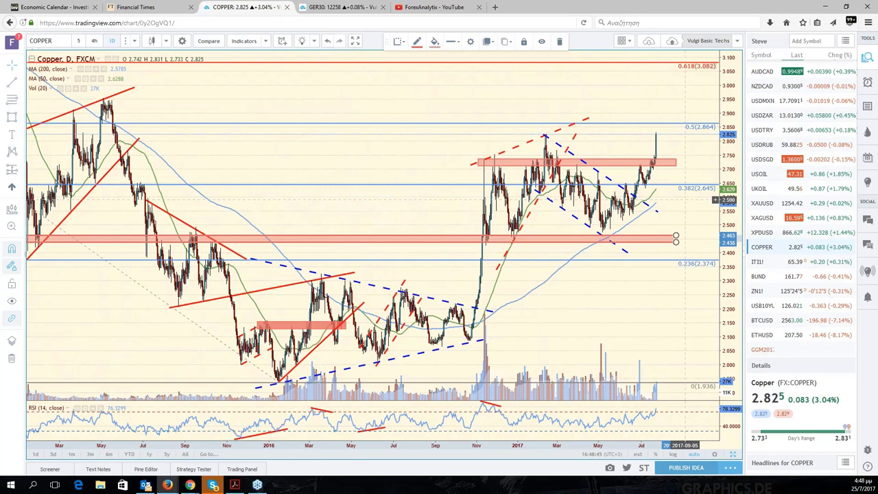
{"action": "scroll", "coordinate": [685, 200], "scroll_direction": "down", "scroll_amount": 1}
Step: Zoom Copper out to 2012, then back in to bars since late 2016 and pan slightly
{"action": "scroll", "coordinate": [657, 122], "scroll_direction": "down", "scroll_amount": 1}
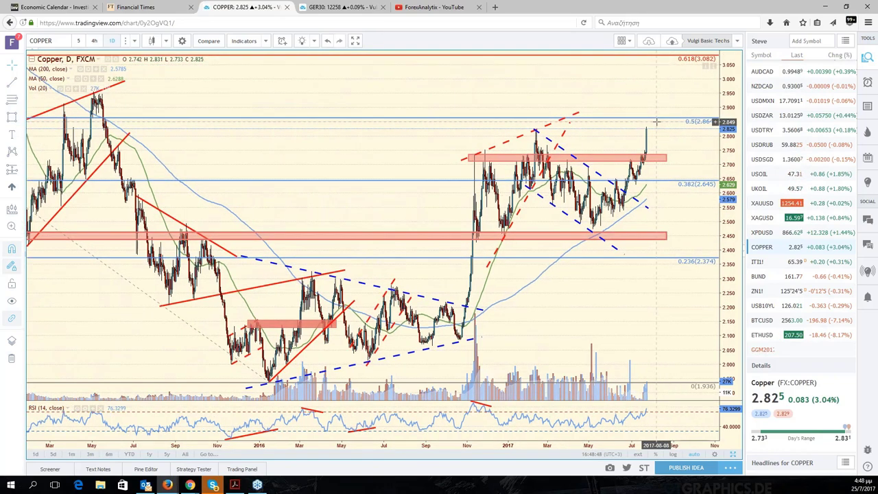
{"action": "scroll", "coordinate": [657, 122], "scroll_direction": "down", "scroll_amount": 1}
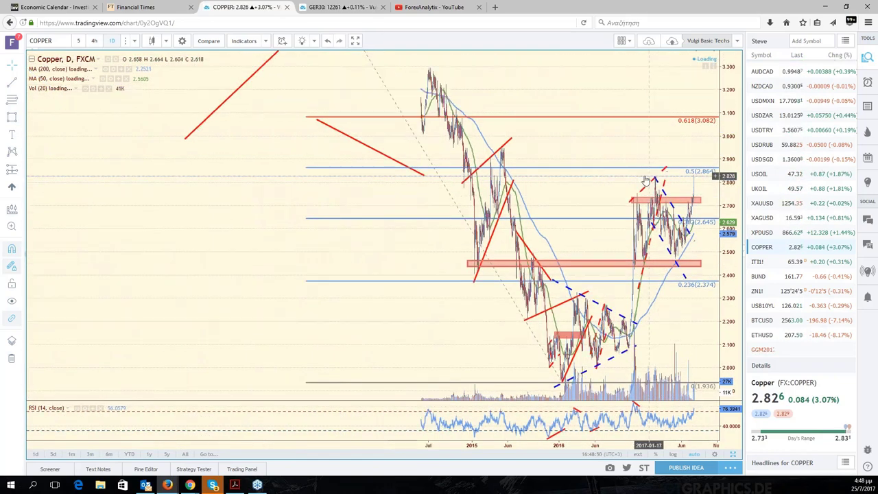
{"action": "scroll", "coordinate": [651, 170], "scroll_direction": "down", "scroll_amount": 1}
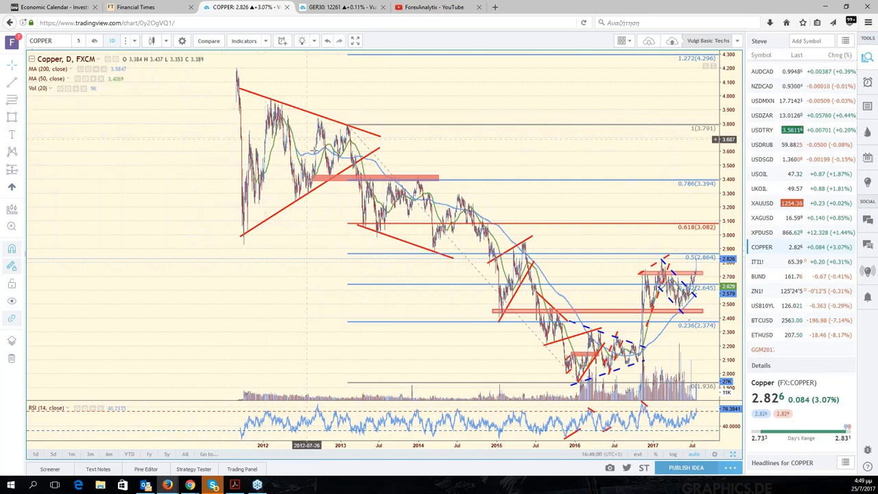
{"action": "scroll", "coordinate": [606, 303], "scroll_direction": "up", "scroll_amount": 1}
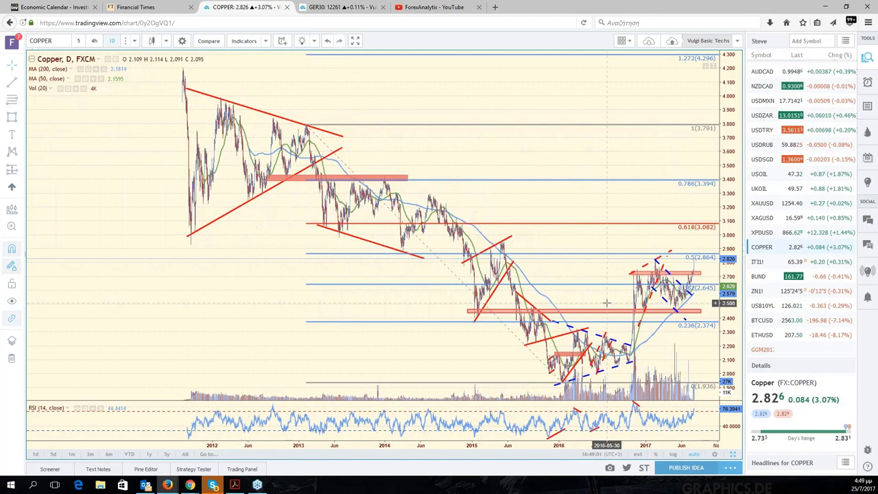
{"action": "scroll", "coordinate": [607, 303], "scroll_direction": "up", "scroll_amount": 1}
{"action": "scroll", "coordinate": [607, 303], "scroll_direction": "down", "scroll_amount": 2}
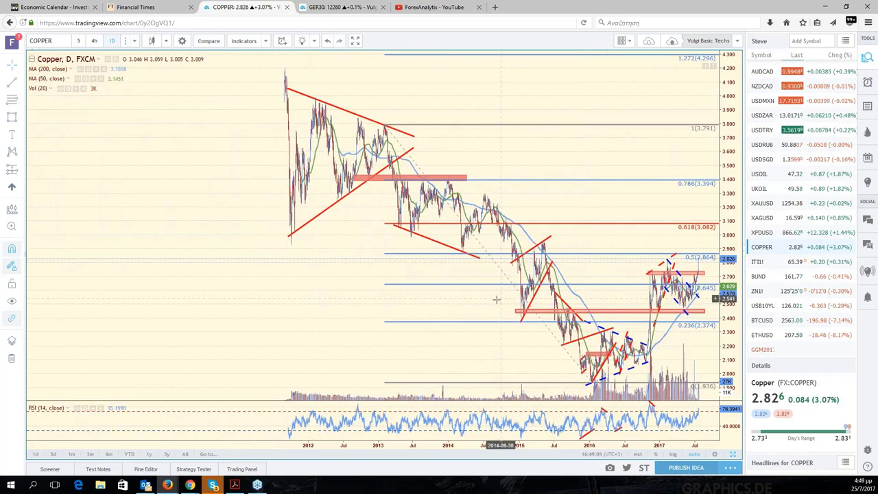
{"action": "scroll", "coordinate": [497, 299], "scroll_direction": "up", "scroll_amount": 2}
{"action": "scroll", "coordinate": [496, 300], "scroll_direction": "up", "scroll_amount": 1}
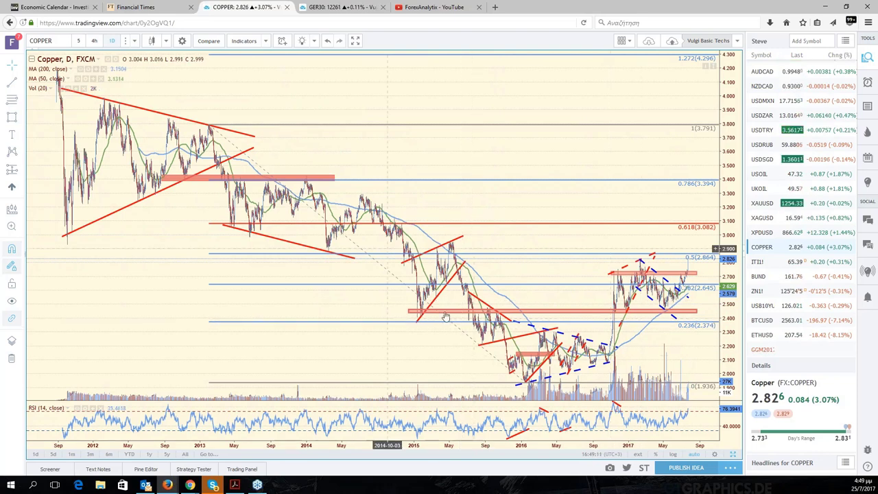
{"action": "scroll", "coordinate": [673, 320], "scroll_direction": "up", "scroll_amount": 2}
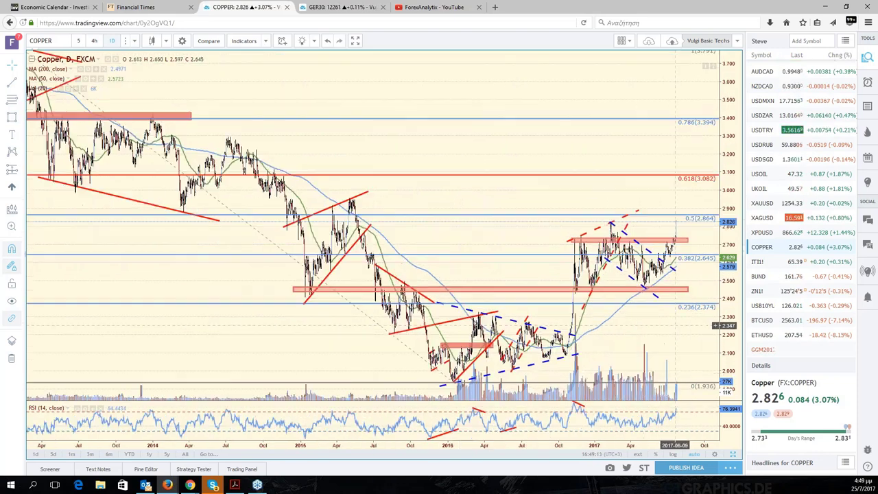
{"action": "scroll", "coordinate": [672, 324], "scroll_direction": "up", "scroll_amount": 2}
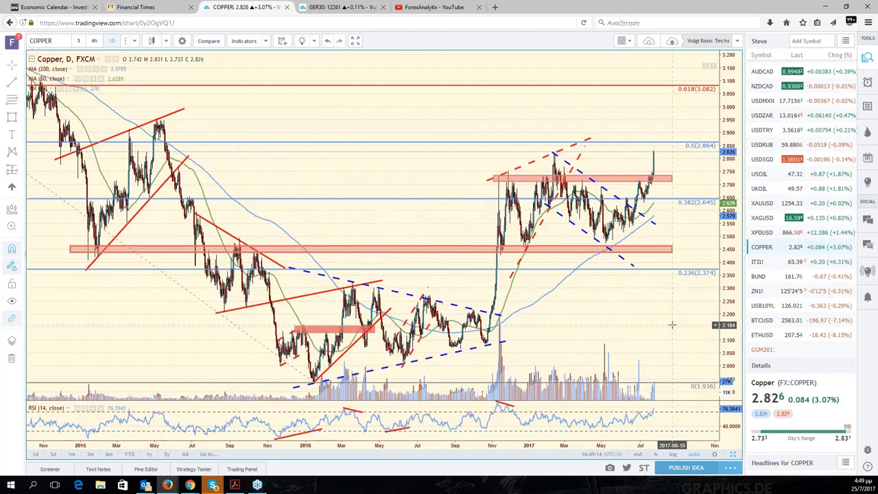
{"action": "scroll", "coordinate": [672, 325], "scroll_direction": "up", "scroll_amount": 2}
{"action": "scroll", "coordinate": [671, 323], "scroll_direction": "up", "scroll_amount": 2}
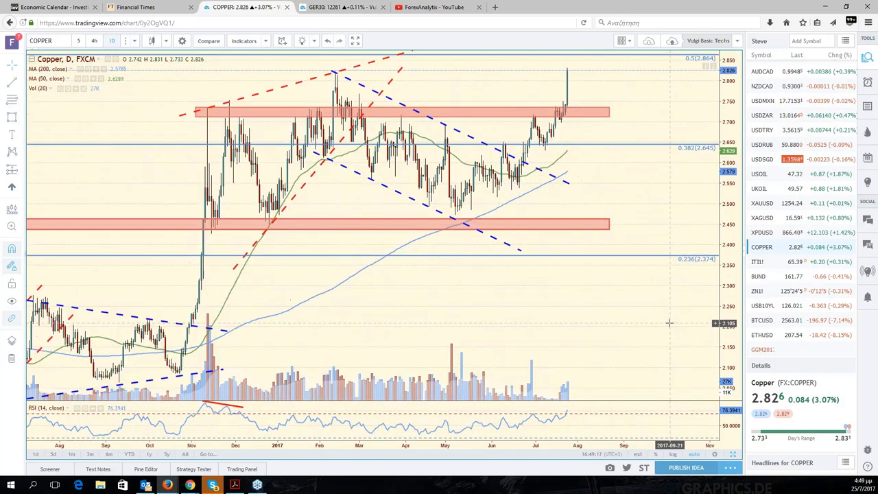
{"action": "scroll", "coordinate": [498, 302], "scroll_direction": "up", "scroll_amount": 1}
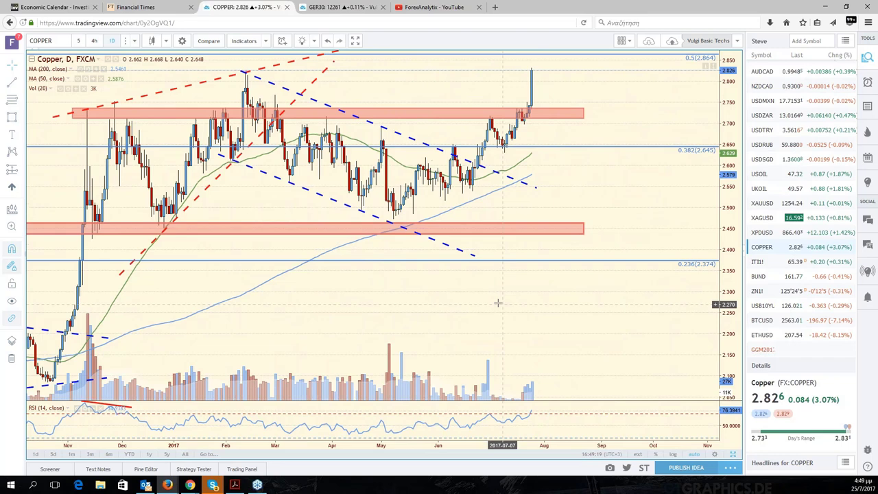
{"action": "left_click_drag", "start_coordinate": [498, 302], "coordinate": [543, 307]}
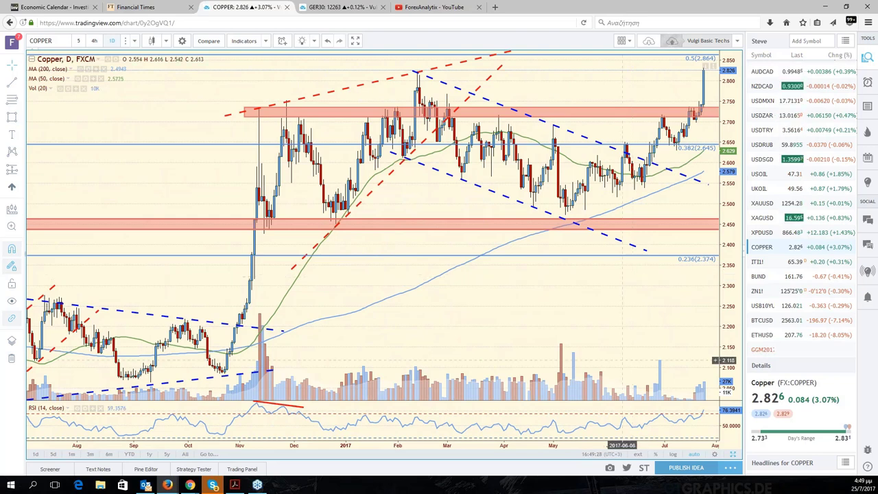
Step: Restore the six-chart grid and load XAGUSD silver into the lower-middle Copper pane
{"action": "left_click", "coordinate": [732, 455]}
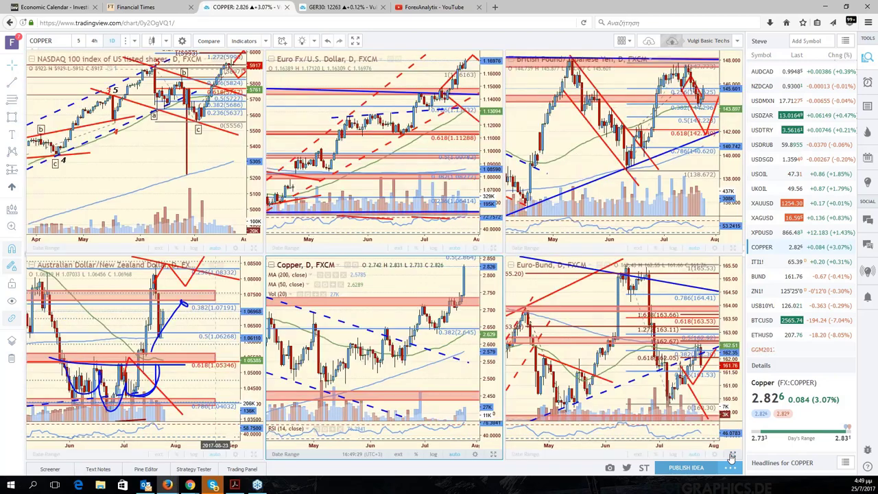
{"action": "left_click", "coordinate": [197, 323]}
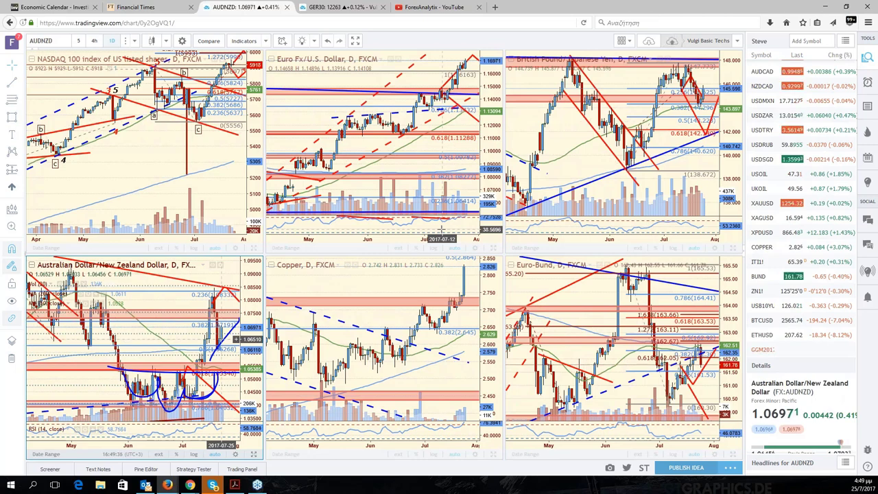
{"action": "left_click", "coordinate": [422, 290]}
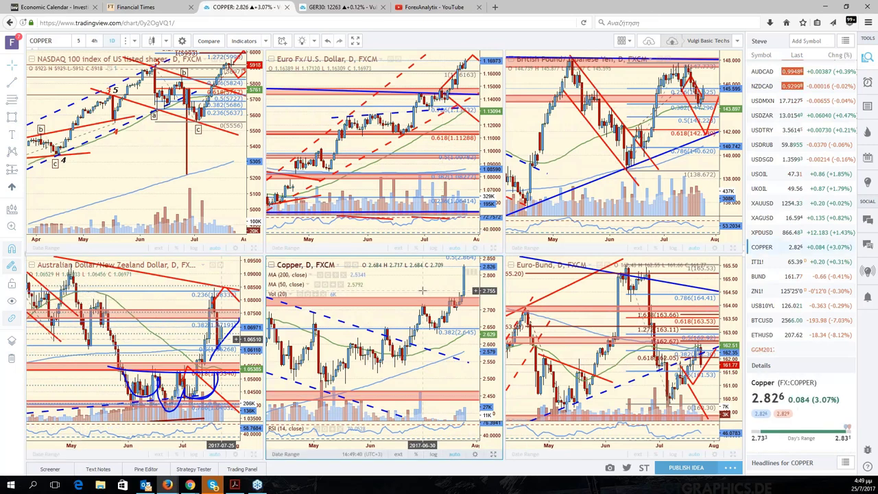
{"action": "left_click", "coordinate": [766, 220]}
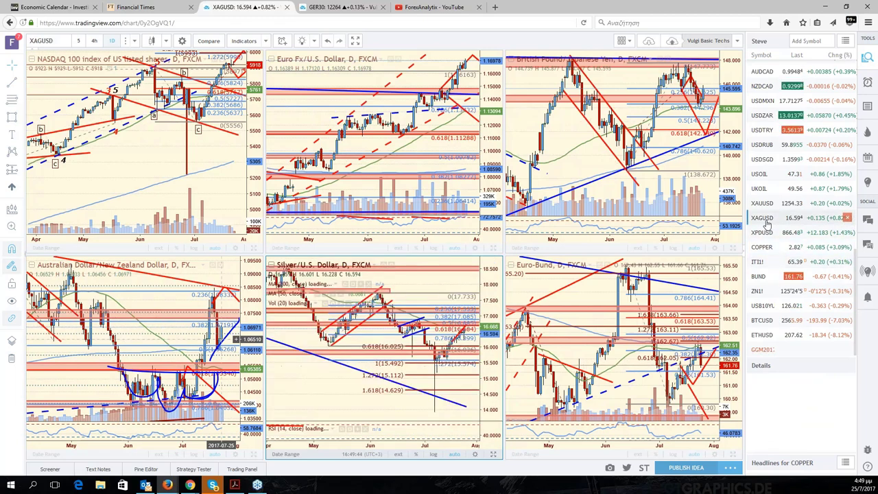
Step: Maximize the Silver/U.S. Dollar chart, pan it left, and zoom into recent months
{"action": "left_click", "coordinate": [493, 454]}
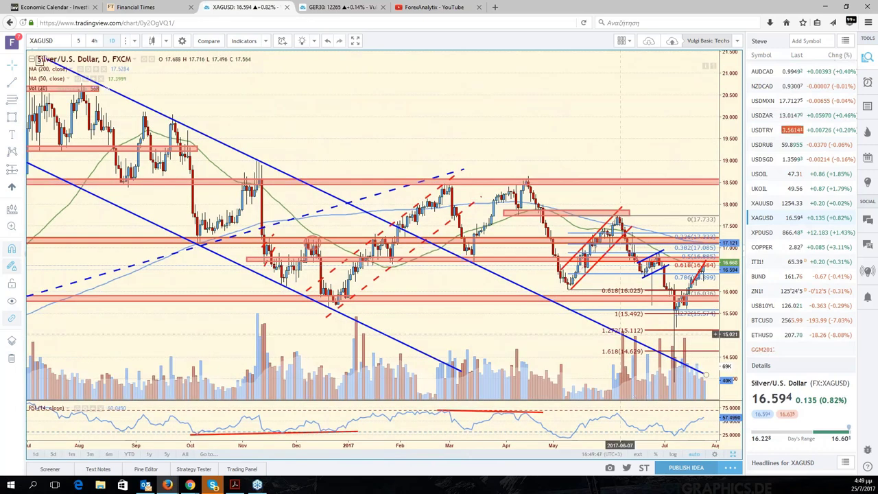
{"action": "left_click_drag", "start_coordinate": [557, 356], "coordinate": [523, 353]}
{"action": "scroll", "coordinate": [523, 353], "scroll_direction": "up", "scroll_amount": 2}
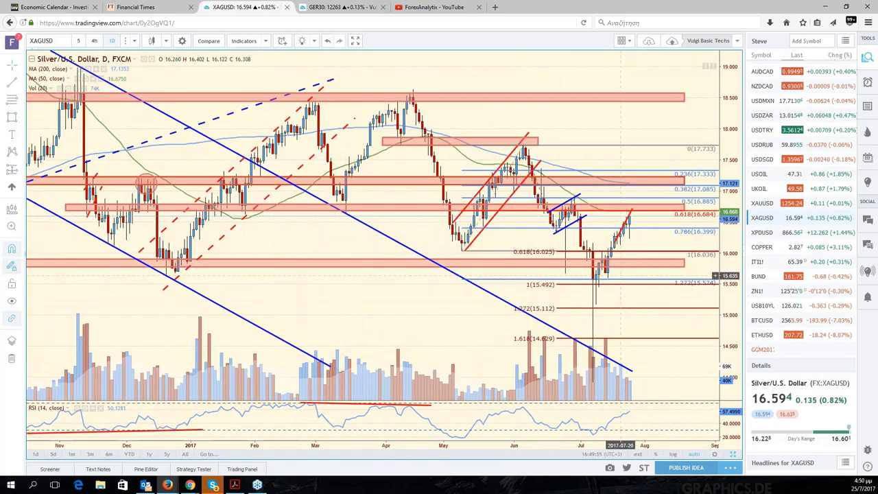
{"action": "scroll", "coordinate": [621, 275], "scroll_direction": "up", "scroll_amount": 1}
{"action": "scroll", "coordinate": [621, 275], "scroll_direction": "up", "scroll_amount": 1}
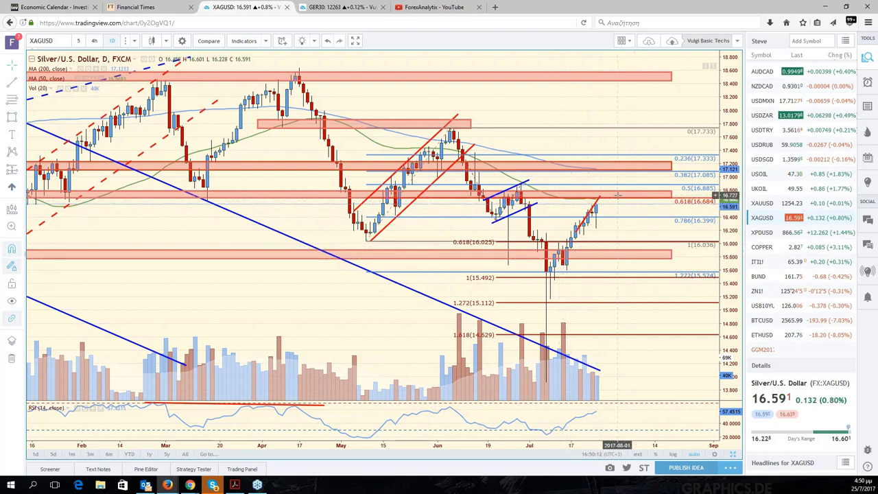
Step: Switch the chart to XAUUSD gold and zoom to its March–September price action
{"action": "left_click", "coordinate": [770, 205]}
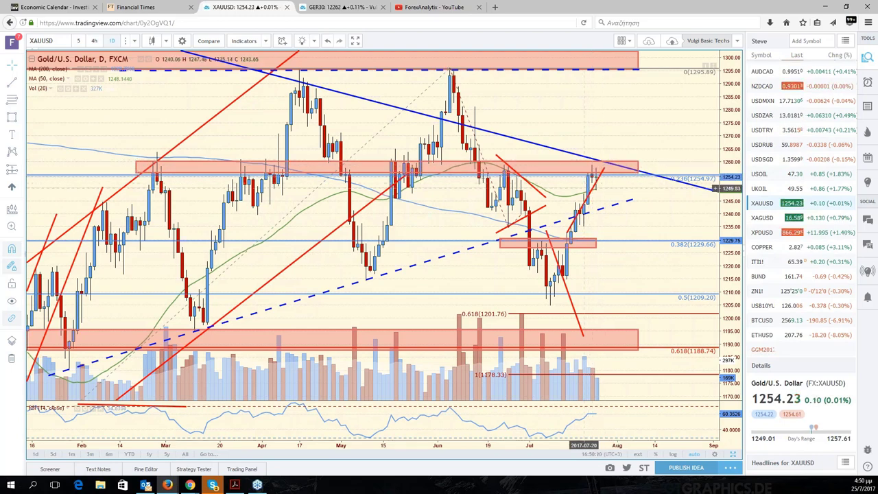
{"action": "scroll", "coordinate": [583, 188], "scroll_direction": "down", "scroll_amount": 2}
{"action": "scroll", "coordinate": [585, 191], "scroll_direction": "up", "scroll_amount": 3}
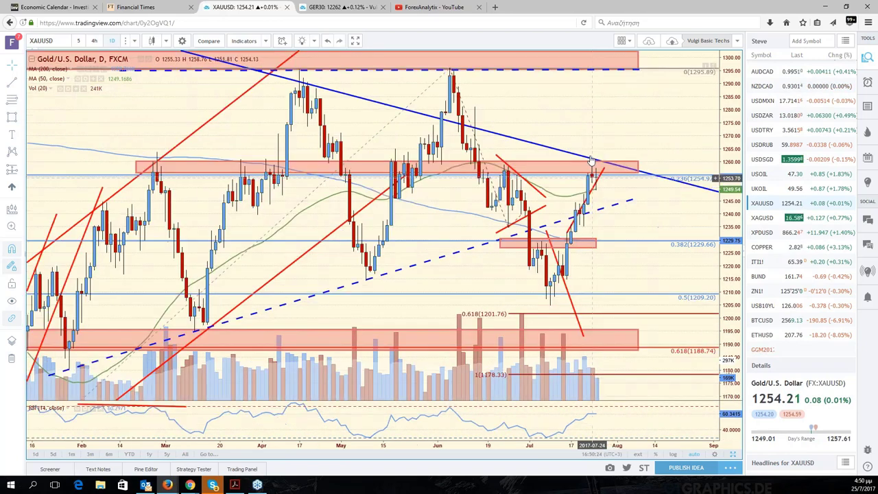
{"action": "scroll", "coordinate": [584, 164], "scroll_direction": "up", "scroll_amount": 2}
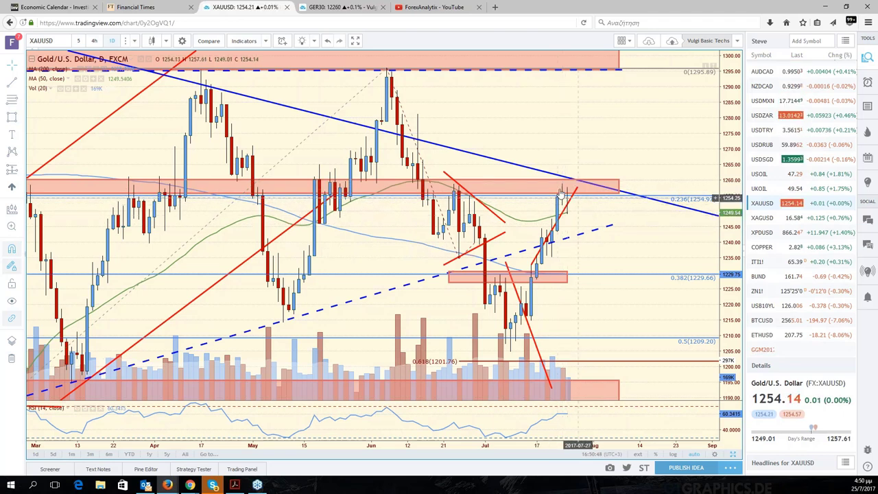
Step: Draw a red rally line from the latest gold candles and a short pullback leg below the red zone
{"action": "left_click", "coordinate": [12, 83]}
{"action": "left_click", "coordinate": [588, 203]}
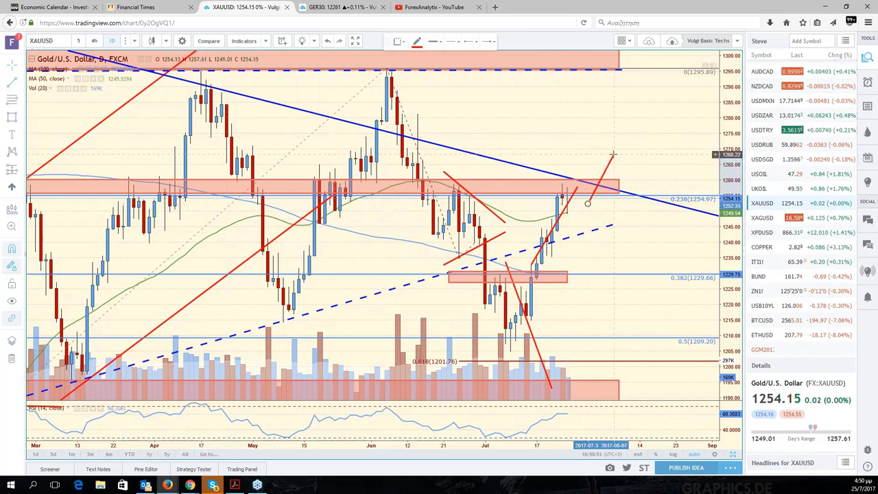
{"action": "left_click", "coordinate": [618, 152]}
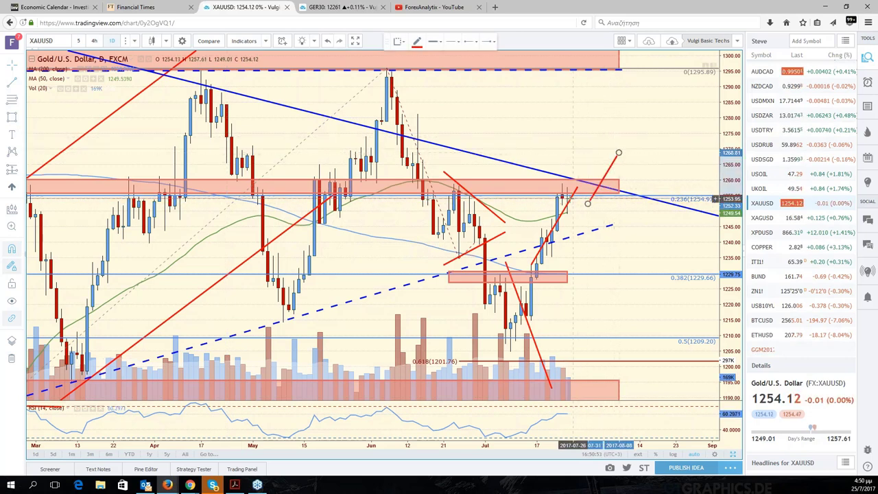
{"action": "left_click", "coordinate": [568, 198]}
{"action": "left_click", "coordinate": [583, 207]}
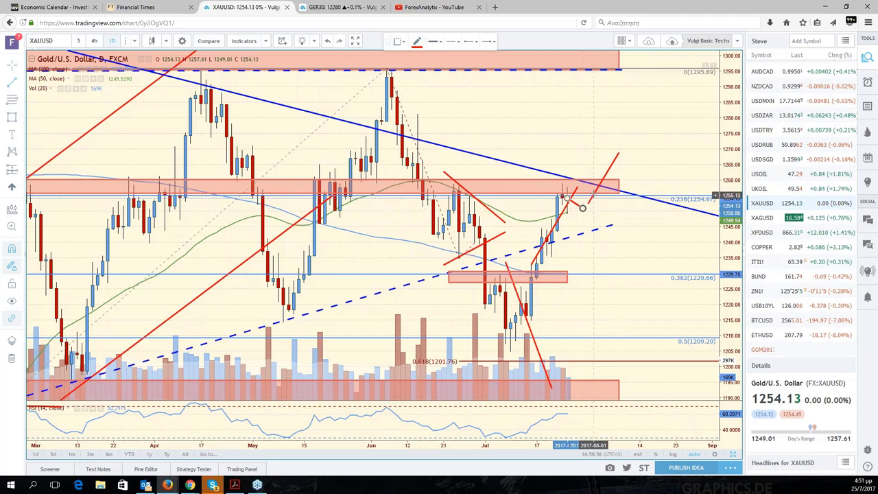
Step: Join the rally leg to the pullback's end to form the zigzag, then zoom out
{"action": "left_click", "coordinate": [611, 172]}
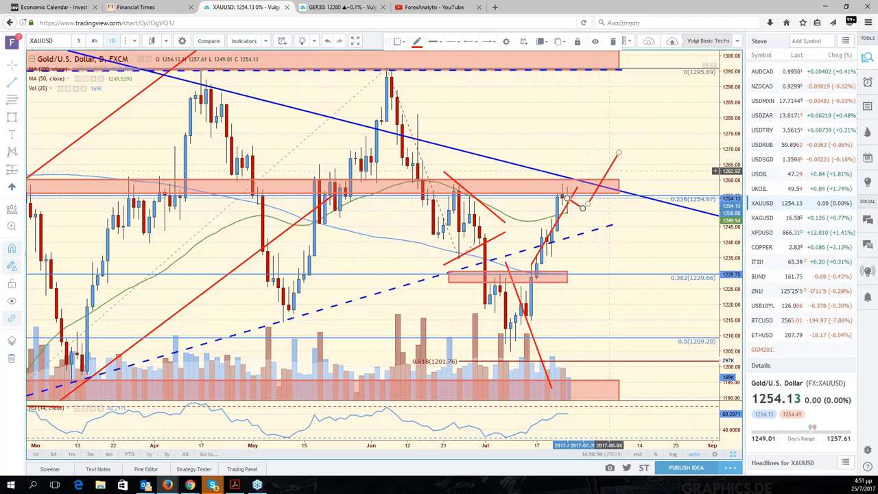
{"action": "left_click_drag", "start_coordinate": [610, 173], "coordinate": [606, 177]}
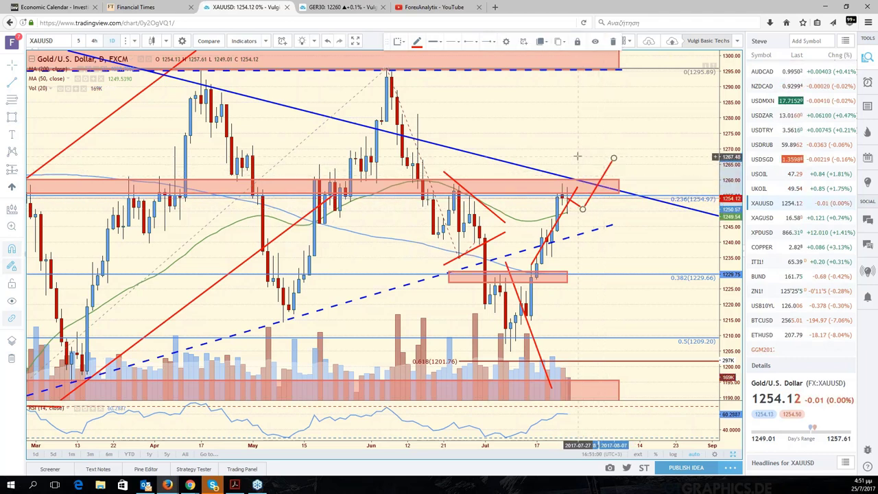
{"action": "left_click", "coordinate": [578, 157]}
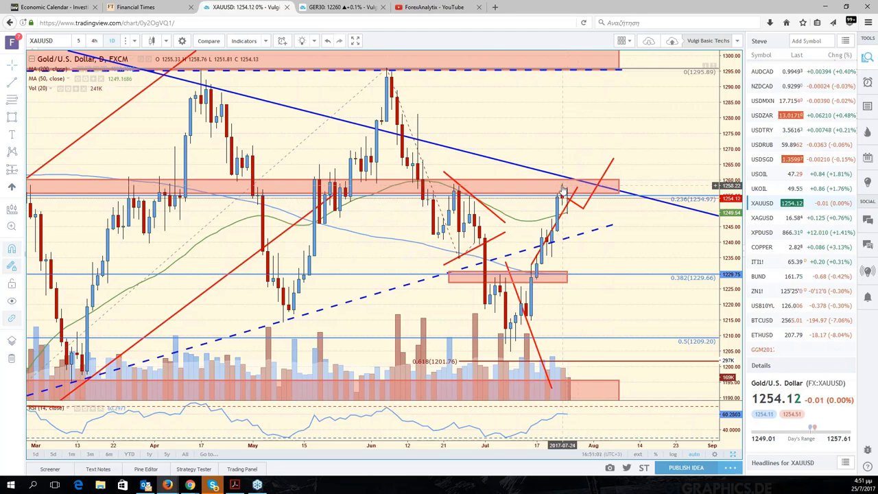
{"action": "scroll", "coordinate": [571, 300], "scroll_direction": "down", "scroll_amount": 2}
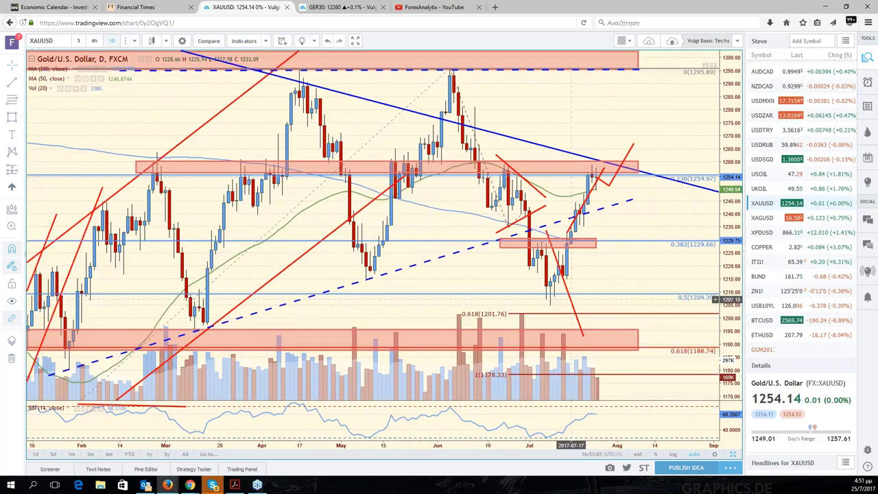
{"action": "scroll", "coordinate": [572, 299], "scroll_direction": "down", "scroll_amount": 1}
{"action": "scroll", "coordinate": [584, 291], "scroll_direction": "down", "scroll_amount": 1}
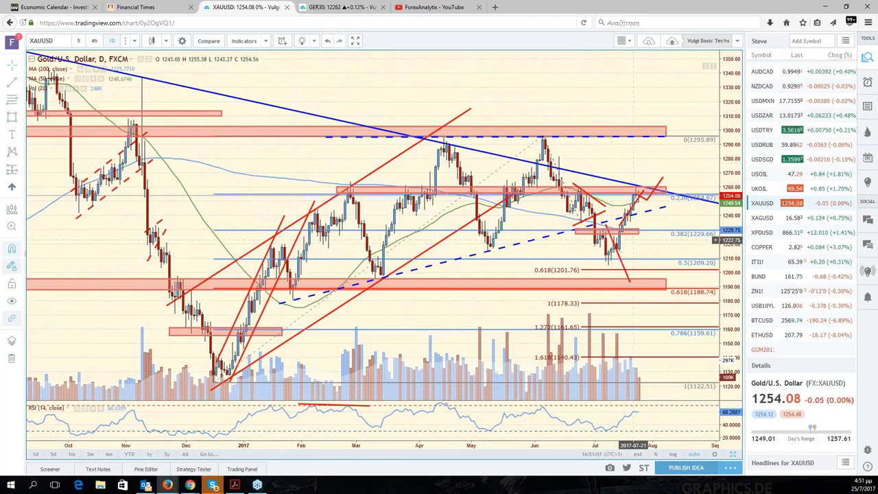
{"action": "scroll", "coordinate": [632, 240], "scroll_direction": "up", "scroll_amount": 2}
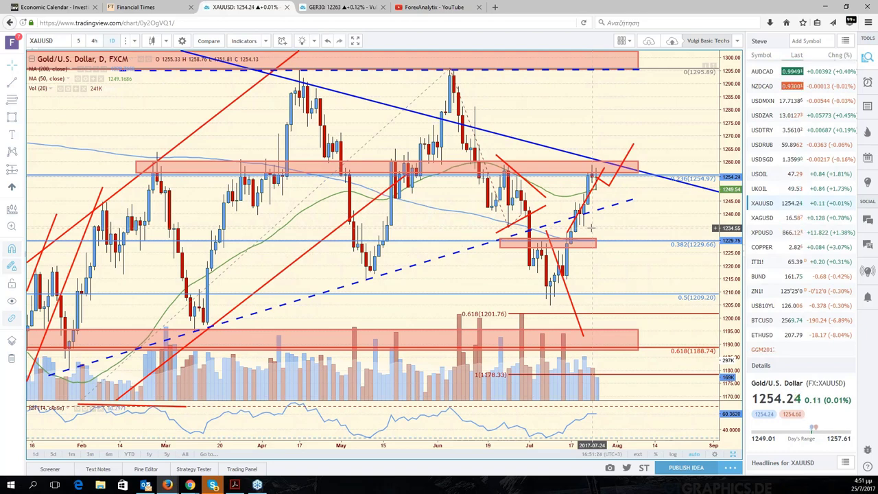
{"action": "scroll", "coordinate": [590, 229], "scroll_direction": "down", "scroll_amount": 3}
{"action": "scroll", "coordinate": [595, 236], "scroll_direction": "down", "scroll_amount": 2}
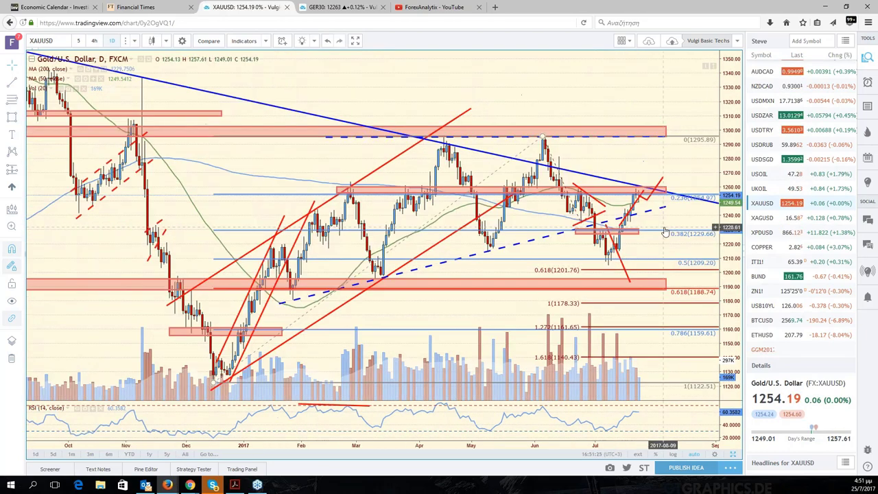
{"action": "scroll", "coordinate": [664, 232], "scroll_direction": "down", "scroll_amount": 1}
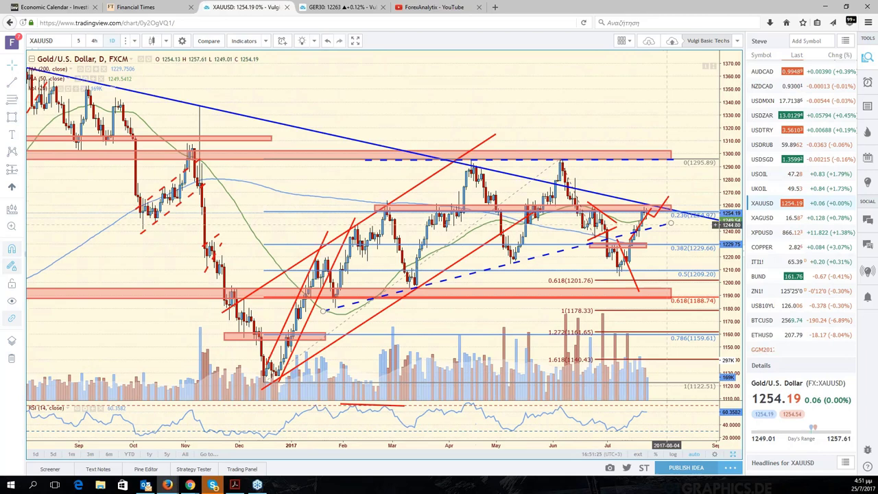
Step: Load WTI crude oil (USOIL) from the watchlist and pan the chart slightly left
{"action": "left_click", "coordinate": [767, 175]}
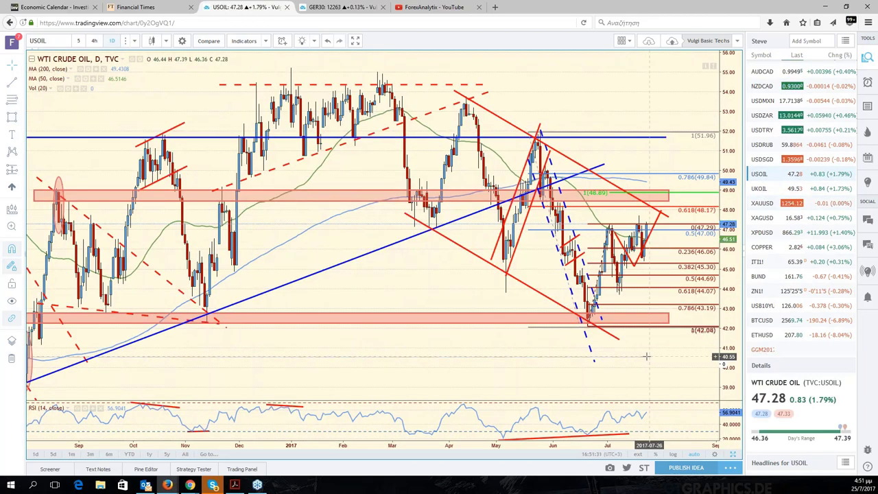
{"action": "left_click_drag", "start_coordinate": [646, 356], "coordinate": [632, 347]}
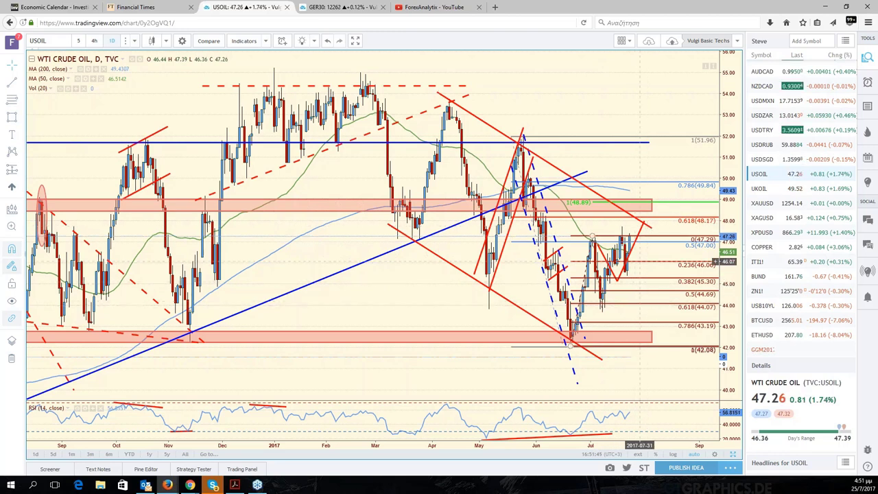
Step: Extend the lower pink support zone near 42–43 further to the right
{"action": "left_click", "coordinate": [654, 210]}
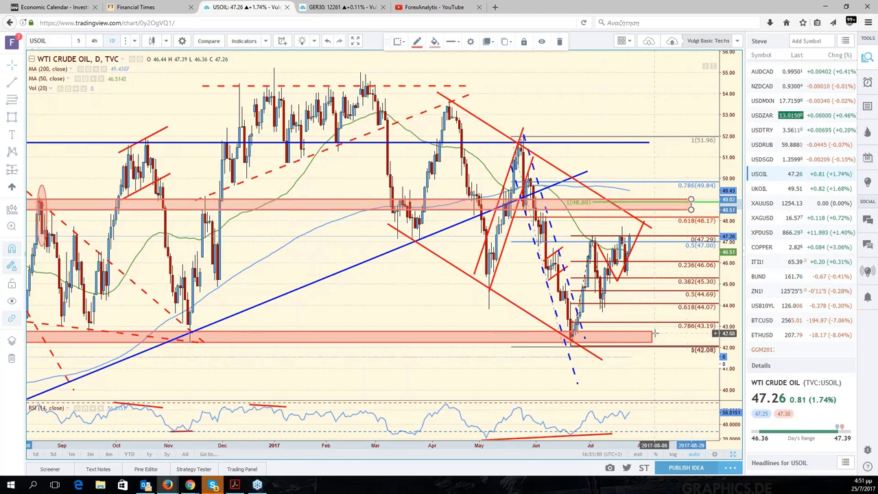
{"action": "left_click_drag", "start_coordinate": [653, 331], "coordinate": [691, 341]}
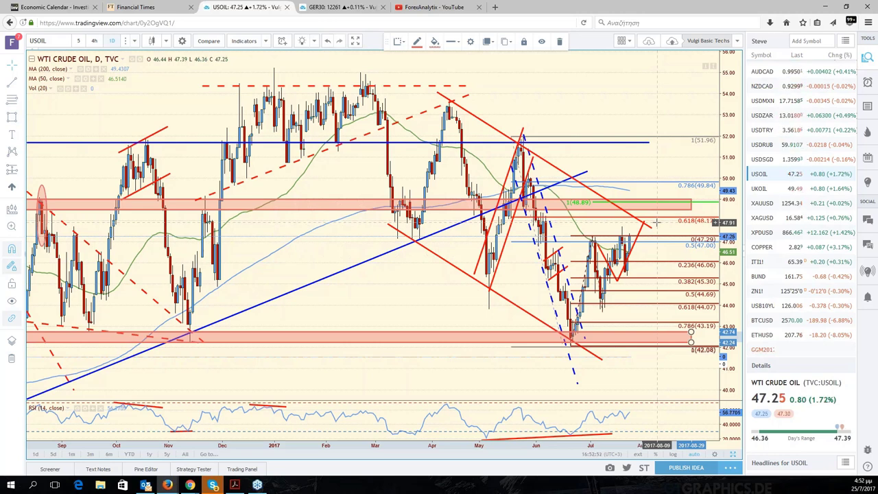
Step: Pan the crude oil chart slightly to the right
{"action": "left_click_drag", "start_coordinate": [657, 221], "coordinate": [723, 232]}
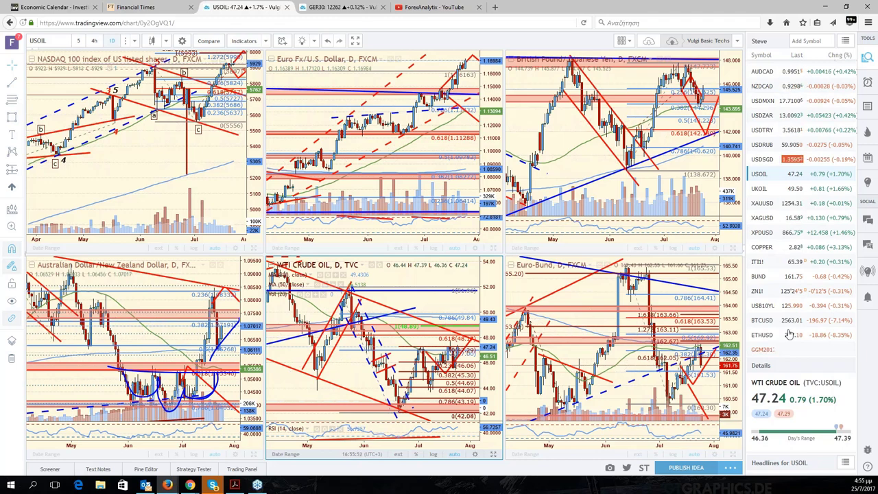
Step: Load EURCAD into the EUR/USD pane, maximize it, and shift it left to leave room on the right
{"action": "scroll", "coordinate": [449, 142], "scroll_direction": "down", "scroll_amount": 1}
{"action": "left_click", "coordinate": [452, 143]}
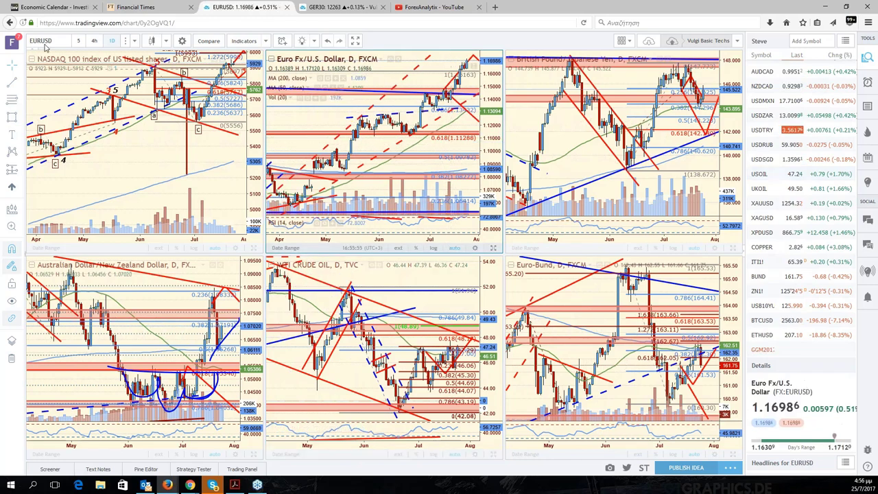
{"action": "type", "text": "EURCAD"}
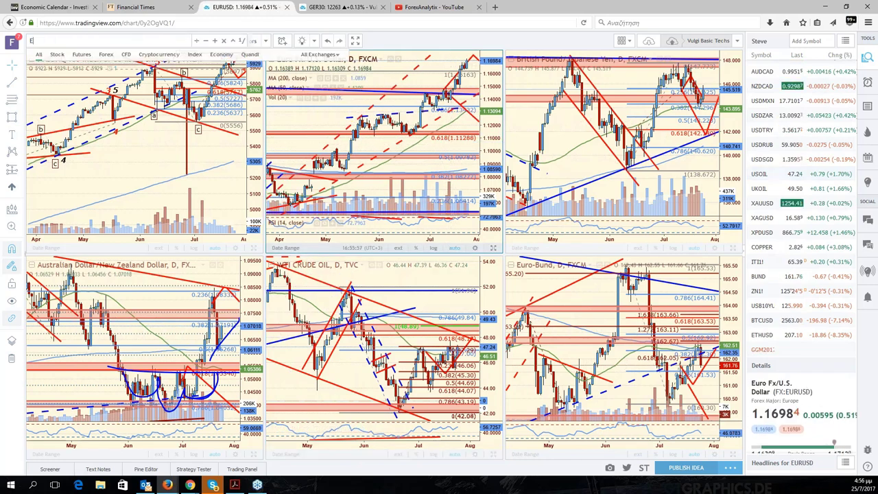
{"action": "key", "text": "Return"}
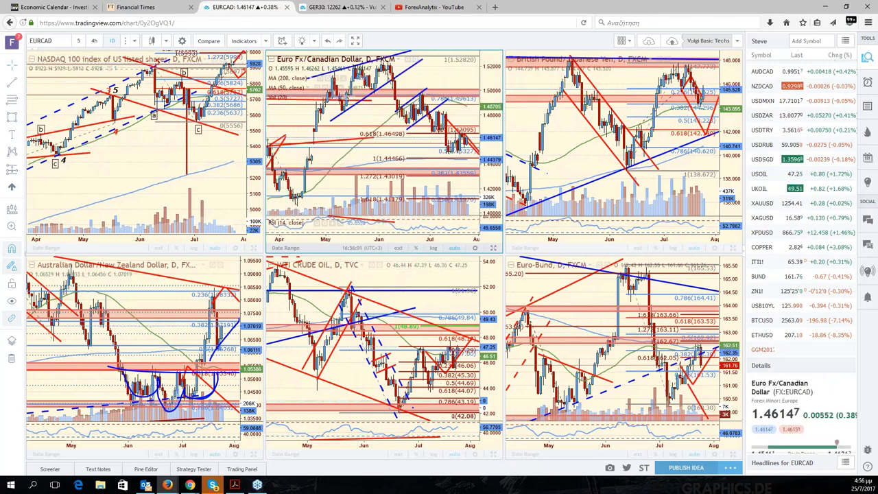
{"action": "key", "text": "alt+Return"}
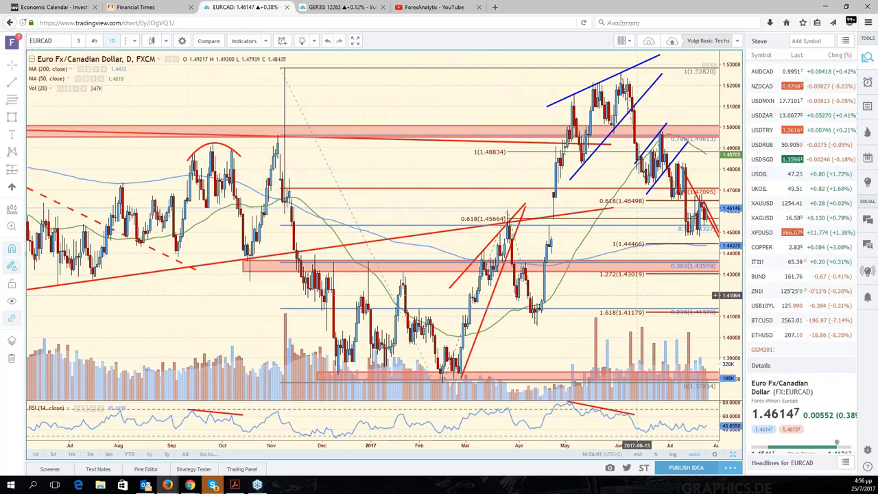
{"action": "left_click_drag", "start_coordinate": [637, 295], "coordinate": [566, 302]}
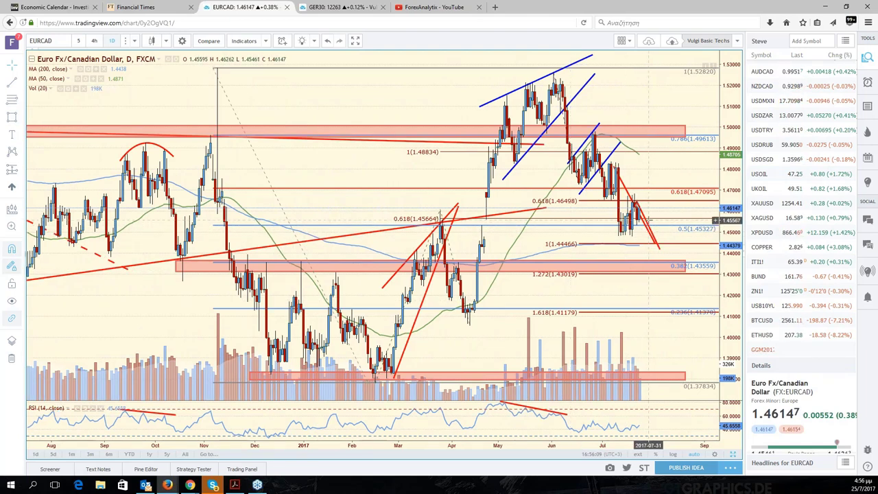
Step: Nudge the right-hand red trend line slightly right, then restore the six-chart grid
{"action": "left_click_drag", "start_coordinate": [650, 221], "coordinate": [671, 242]}
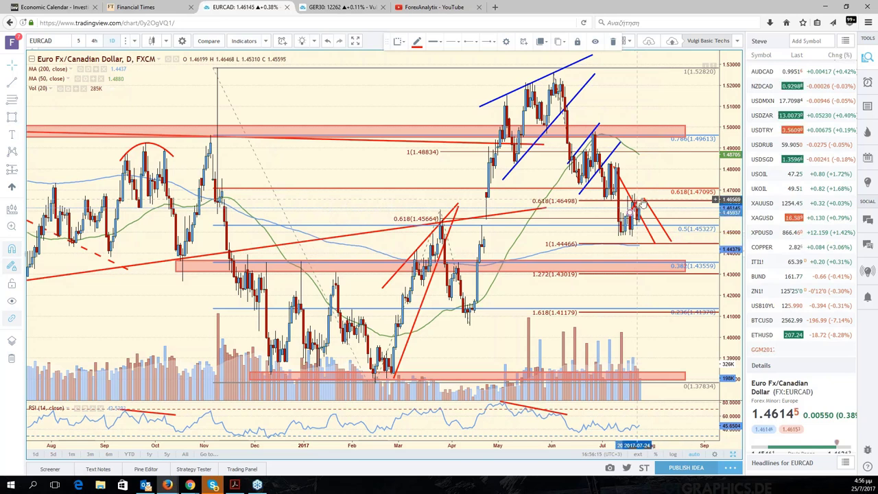
{"action": "left_click", "coordinate": [650, 175]}
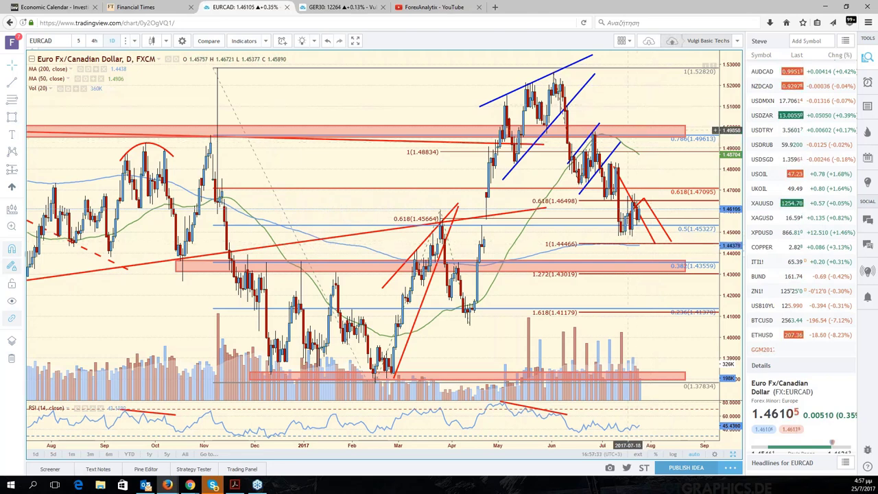
{"action": "left_click", "coordinate": [734, 455]}
Step: Load CADJPY into the WTI crude pane, maximize it, and zoom in on bars from early 2017
{"action": "left_click", "coordinate": [446, 295]}
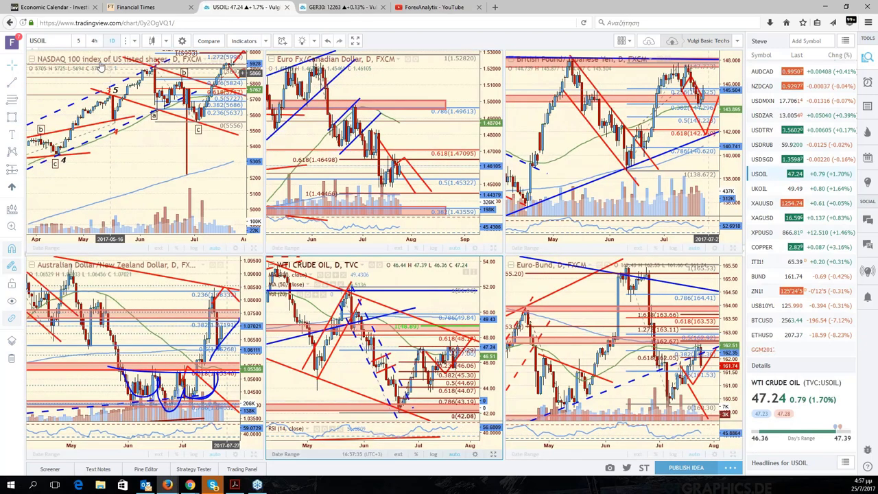
{"action": "left_click", "coordinate": [59, 42]}
{"action": "type", "text": "CADJPY"}
{"action": "key", "text": "Return"}
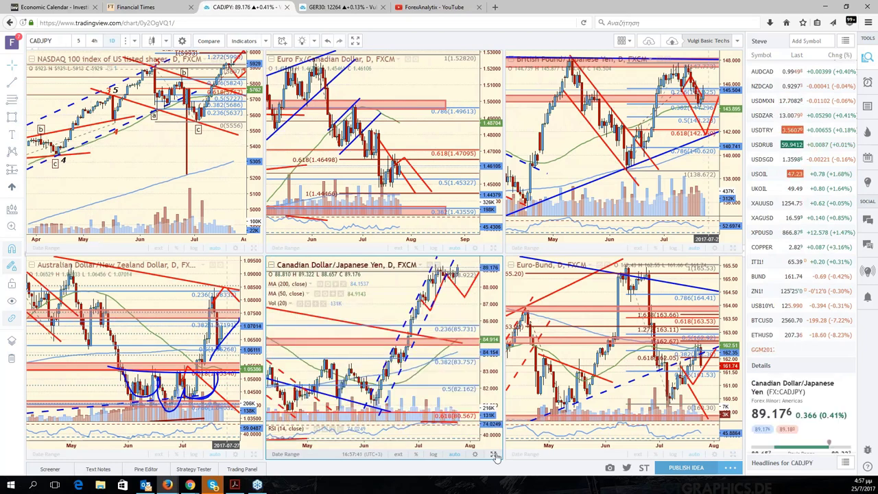
{"action": "key", "text": "alt+Return"}
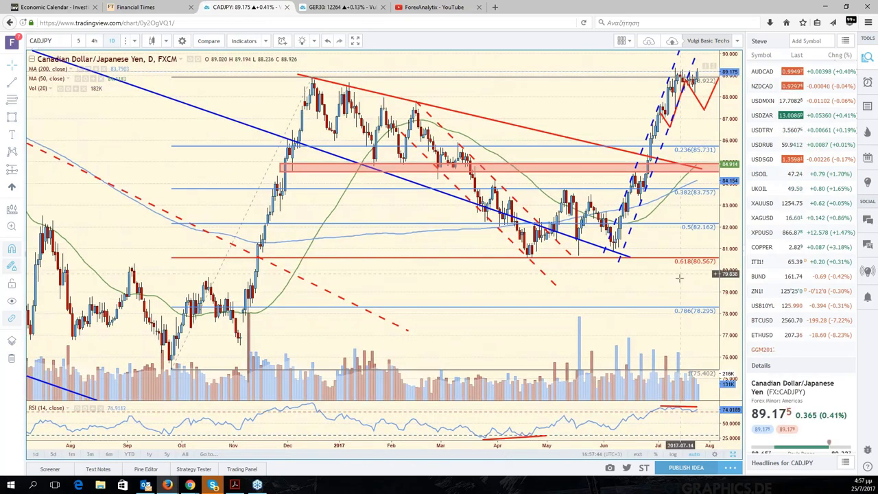
{"action": "left_click_drag", "start_coordinate": [680, 278], "coordinate": [561, 305]}
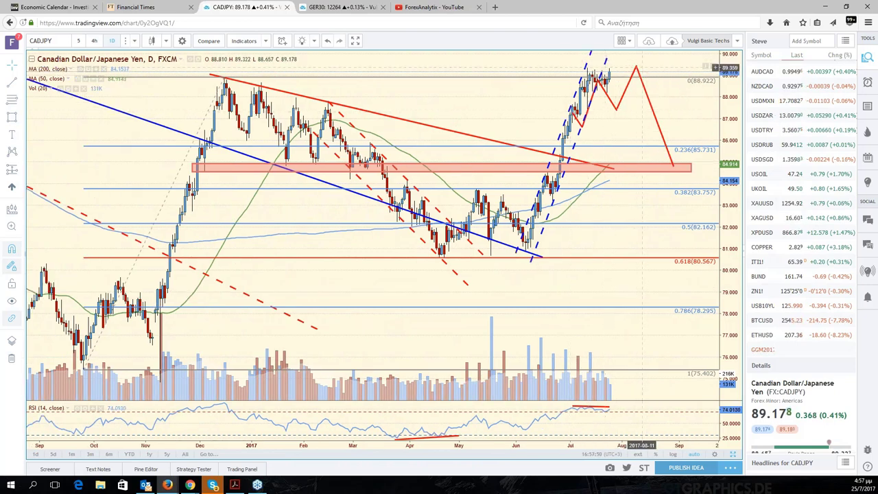
{"action": "scroll", "coordinate": [585, 69], "scroll_direction": "up", "scroll_amount": 2}
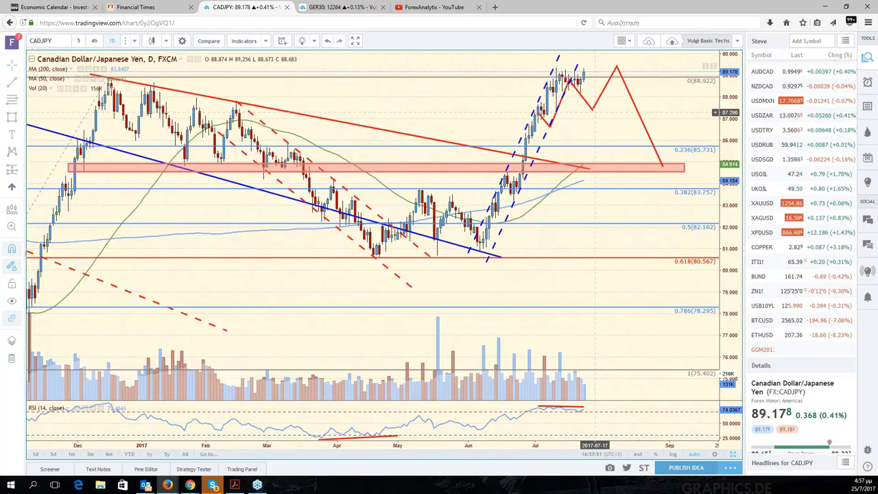
{"action": "scroll", "coordinate": [595, 112], "scroll_direction": "up", "scroll_amount": 2}
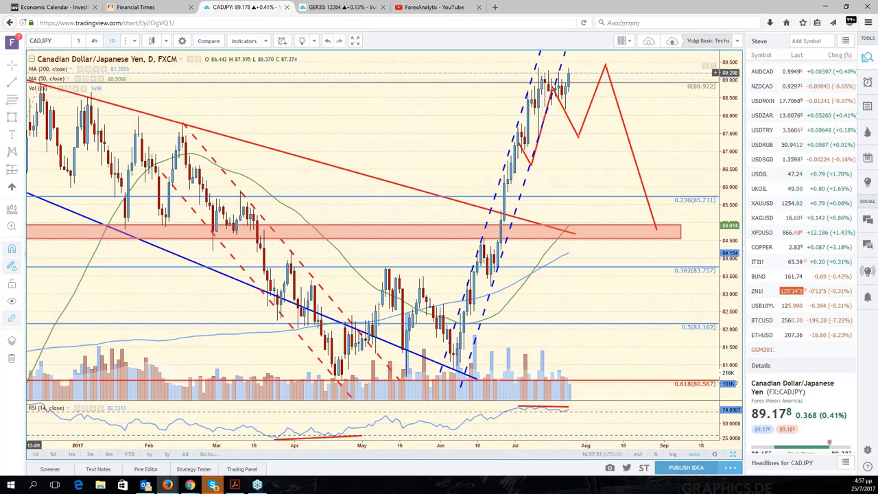
{"action": "left_click", "coordinate": [359, 83]}
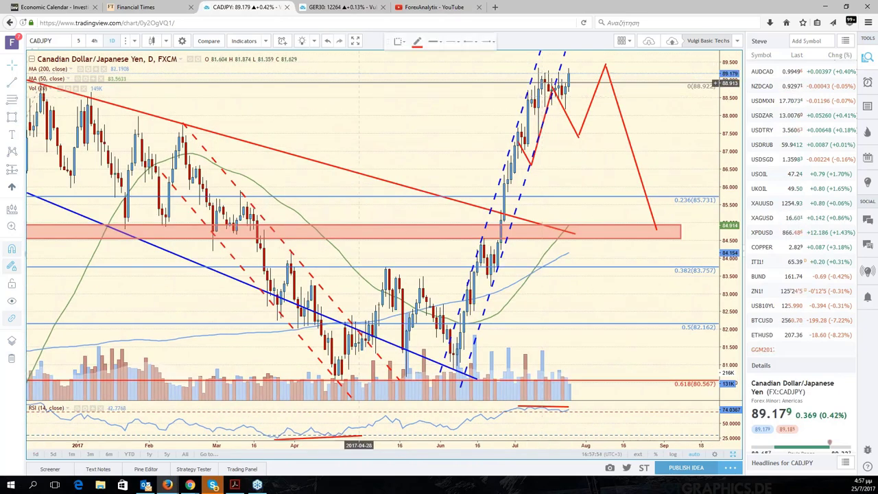
Step: Draw a falling red line from the July high and a rising one from a July low, converging
{"action": "left_click", "coordinate": [533, 66]}
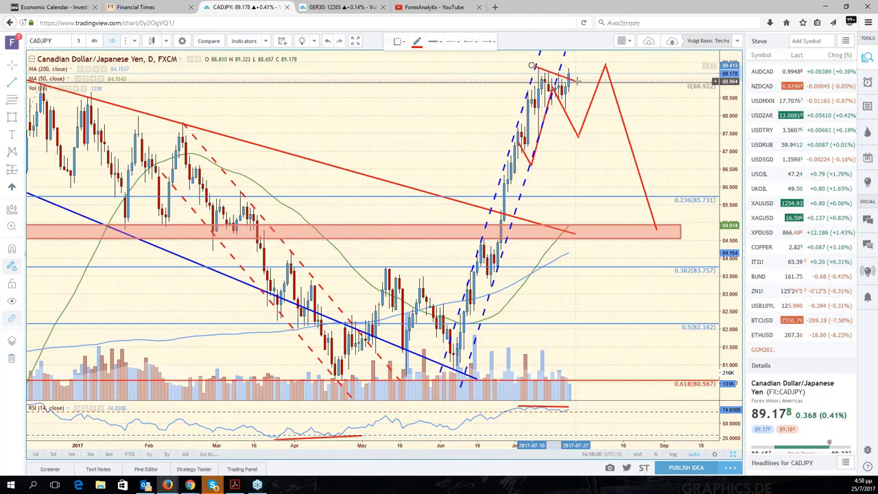
{"action": "left_click", "coordinate": [577, 81]}
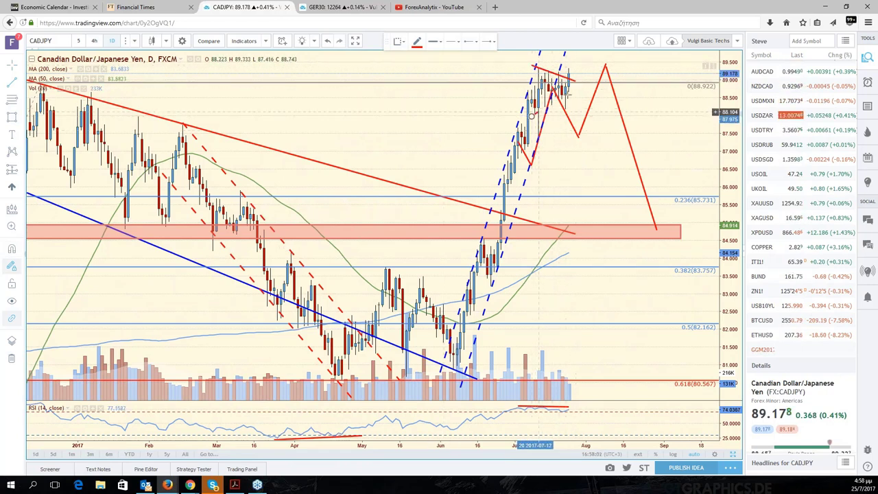
{"action": "left_click", "coordinate": [531, 116]}
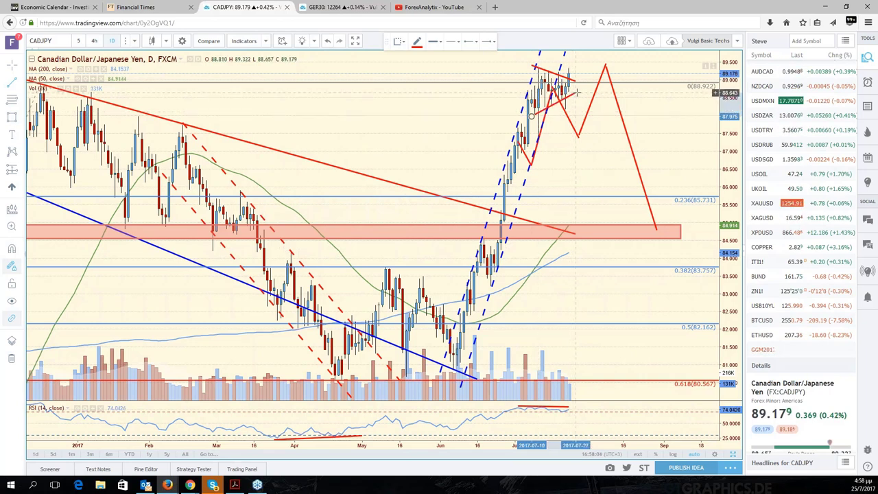
{"action": "left_click", "coordinate": [578, 91]}
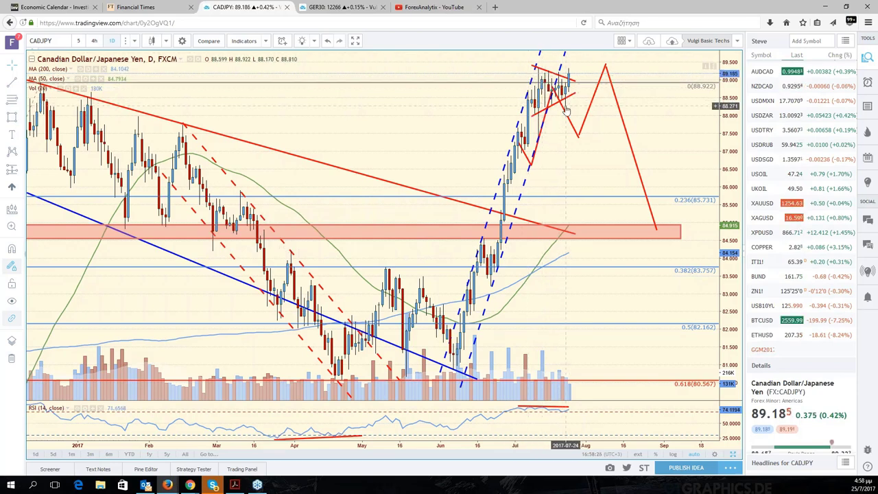
{"action": "scroll", "coordinate": [566, 110], "scroll_direction": "down", "scroll_amount": 2}
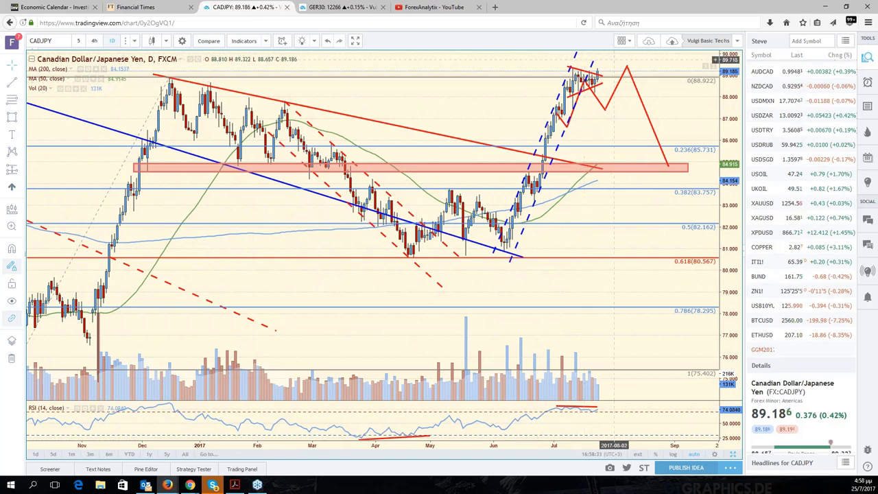
{"action": "left_click", "coordinate": [633, 81]}
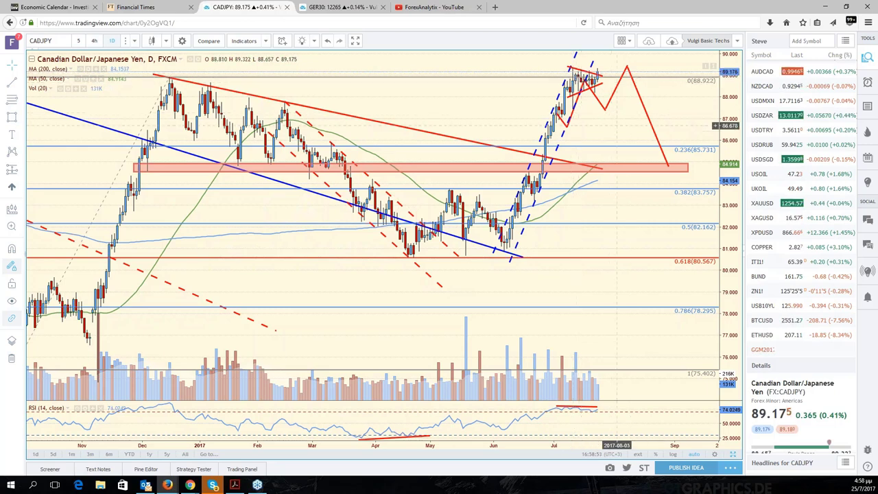
{"action": "scroll", "coordinate": [632, 126], "scroll_direction": "left", "scroll_amount": 1}
Step: Pan to earlier CADJPY history, zoom out, and restore the six-chart grid
{"action": "left_click_drag", "start_coordinate": [632, 126], "coordinate": [703, 164]}
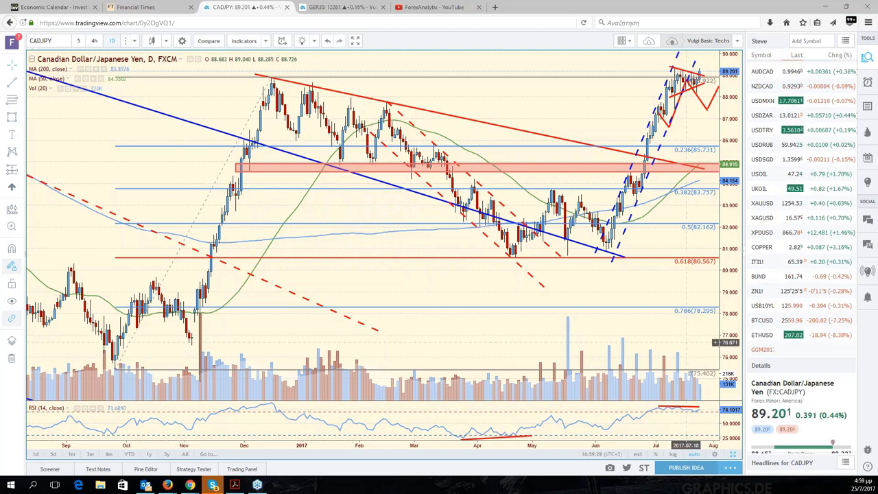
{"action": "scroll", "coordinate": [686, 342], "scroll_direction": "down", "scroll_amount": 1}
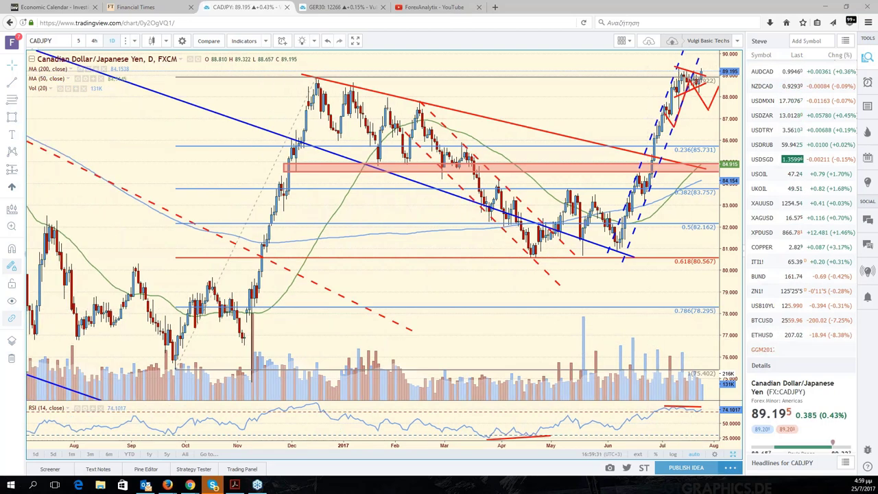
{"action": "left_click", "coordinate": [732, 456]}
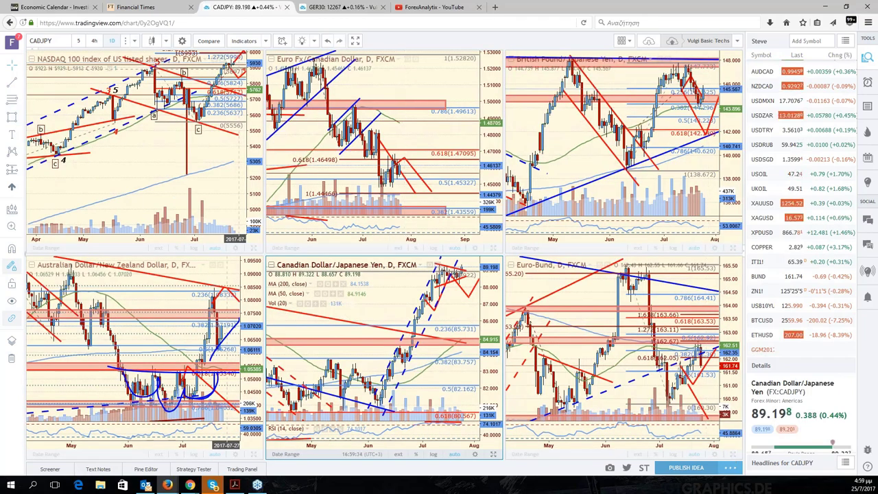
Step: Load EURNOK into the EUR/CAD pane and enlarge it to fill the chart area
{"action": "left_click", "coordinate": [432, 139]}
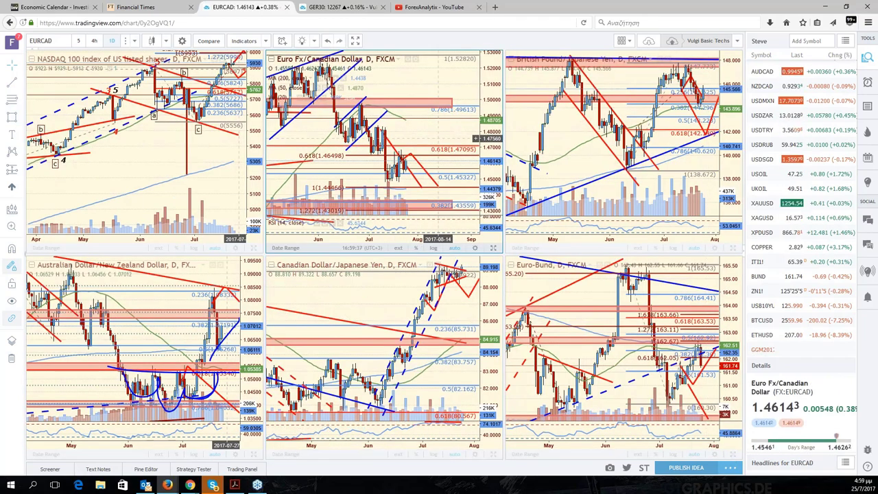
{"action": "scroll", "coordinate": [476, 139], "scroll_direction": "down", "scroll_amount": 3}
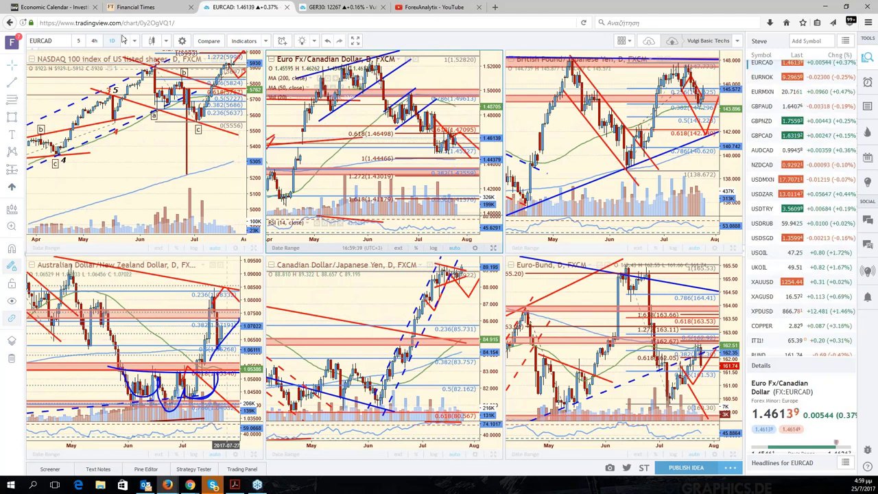
{"action": "left_click", "coordinate": [49, 41]}
{"action": "type", "text": "EURNO"}
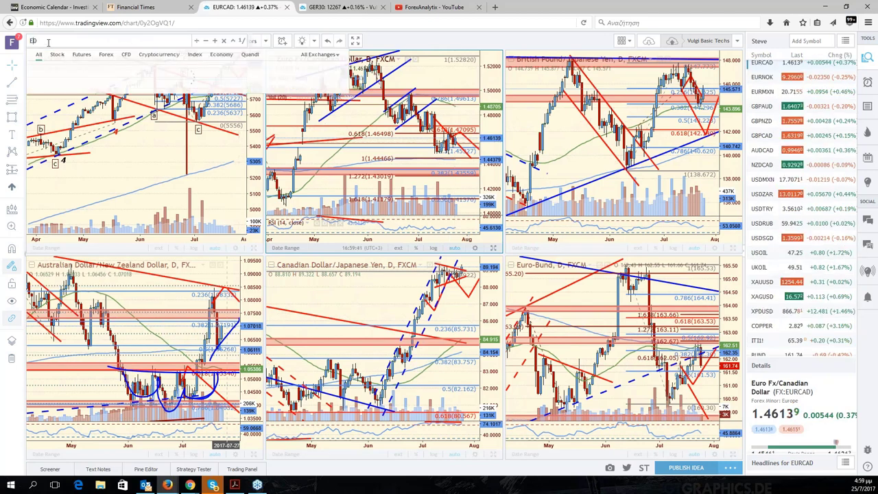
{"action": "type", "text": "K"}
{"action": "key", "text": "Return"}
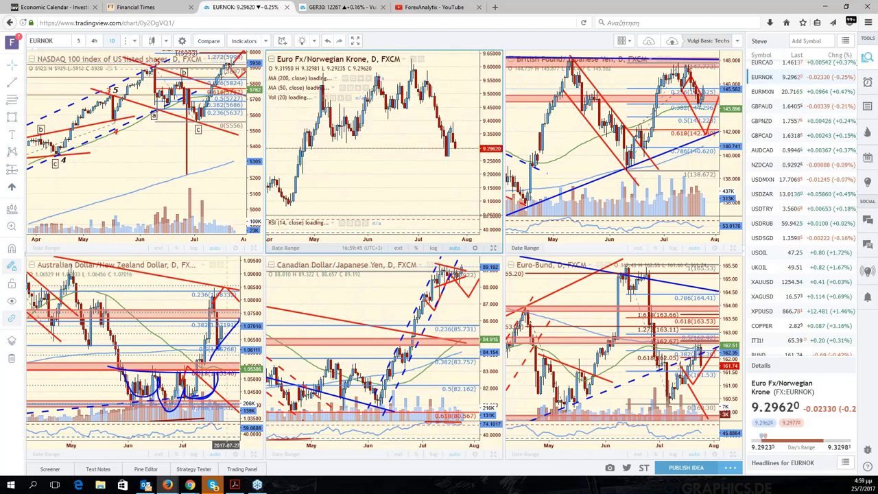
{"action": "left_click", "coordinate": [492, 248]}
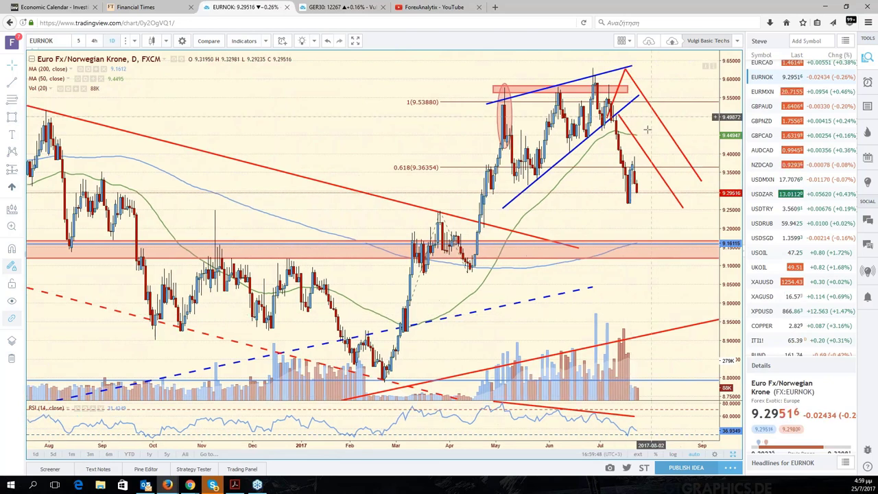
Step: Delete the outer red projection line and draw a V path dipping near 9.21, rebounding toward 9.38
{"action": "left_click", "coordinate": [628, 180]}
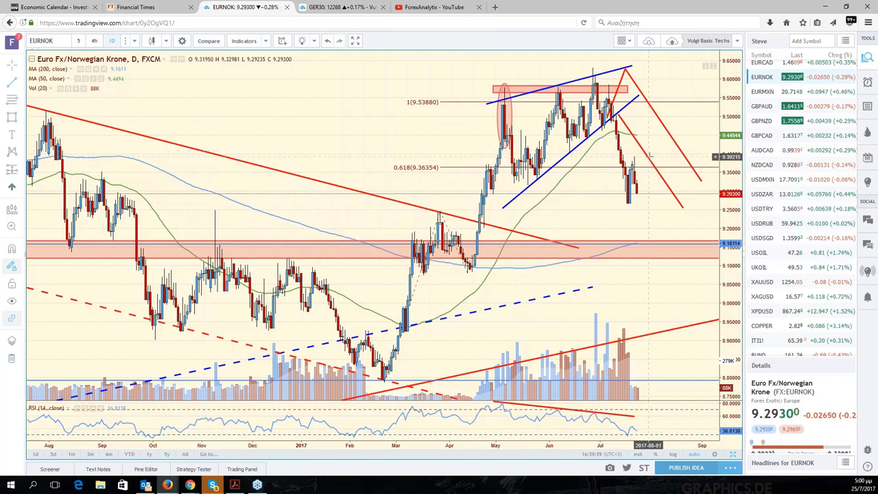
{"action": "left_click", "coordinate": [658, 120]}
{"action": "key", "text": "Delete"}
{"action": "mouse_move", "coordinate": [639, 169]}
{"action": "left_mouse_down"}
{"action": "mouse_move", "coordinate": [620, 250]}
{"action": "mouse_move", "coordinate": [656, 224]}
{"action": "left_mouse_up"}
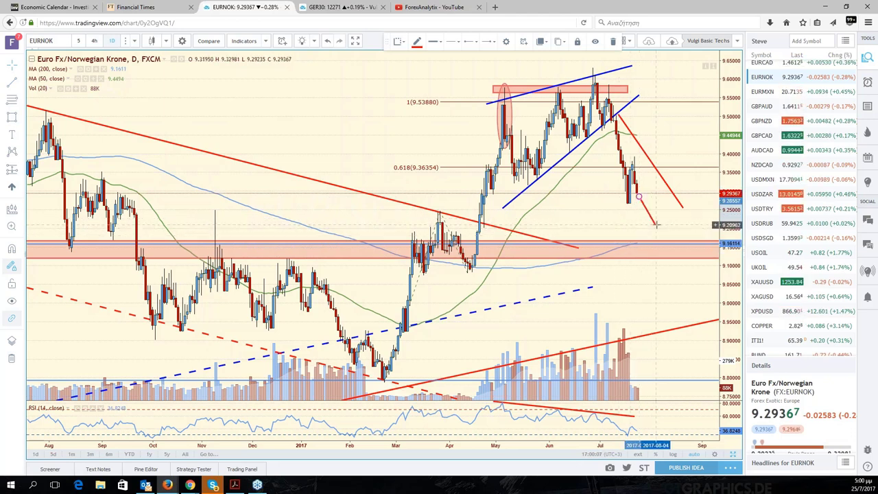
{"action": "left_click", "coordinate": [15, 82]}
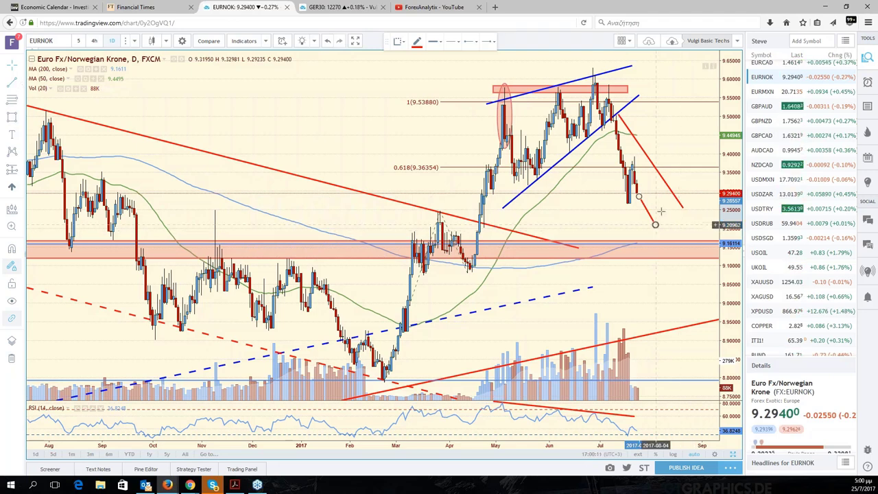
{"action": "left_click_drag", "start_coordinate": [655, 223], "coordinate": [687, 164]}
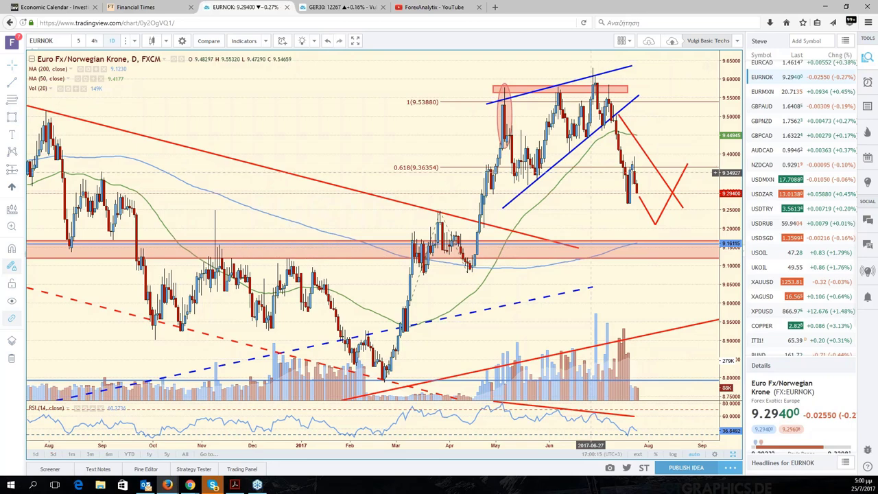
{"action": "left_click", "coordinate": [52, 41]}
Step: Load EURRUB, zoom out and back in to review it, then maximize the Marketscope window
{"action": "type", "text": "EURRUB"}
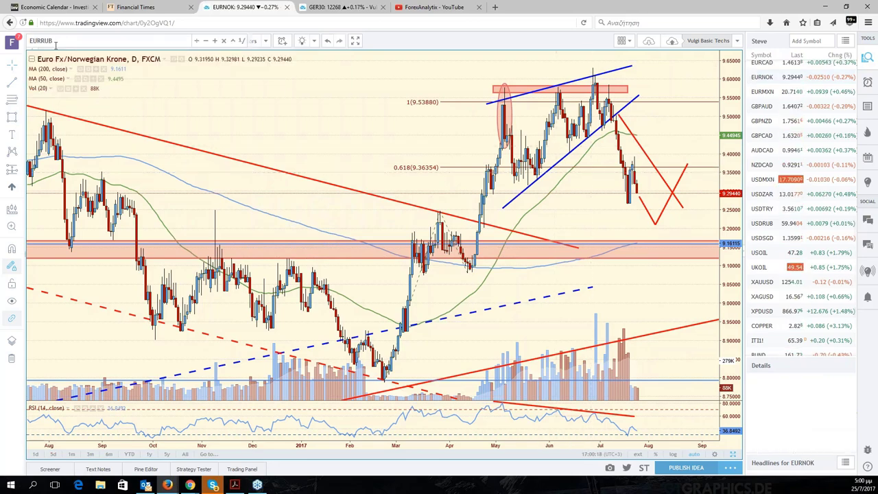
{"action": "key", "text": "Return"}
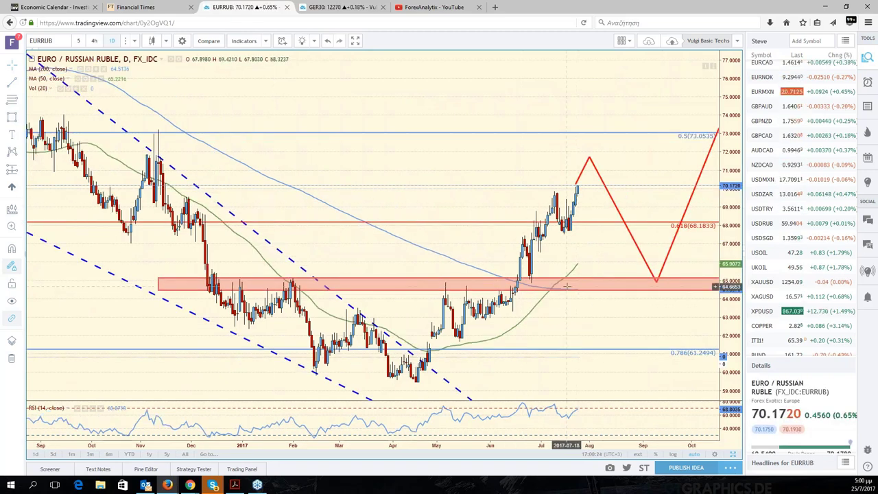
{"action": "scroll", "coordinate": [578, 203], "scroll_direction": "down", "scroll_amount": 2}
{"action": "scroll", "coordinate": [634, 211], "scroll_direction": "down", "scroll_amount": 3}
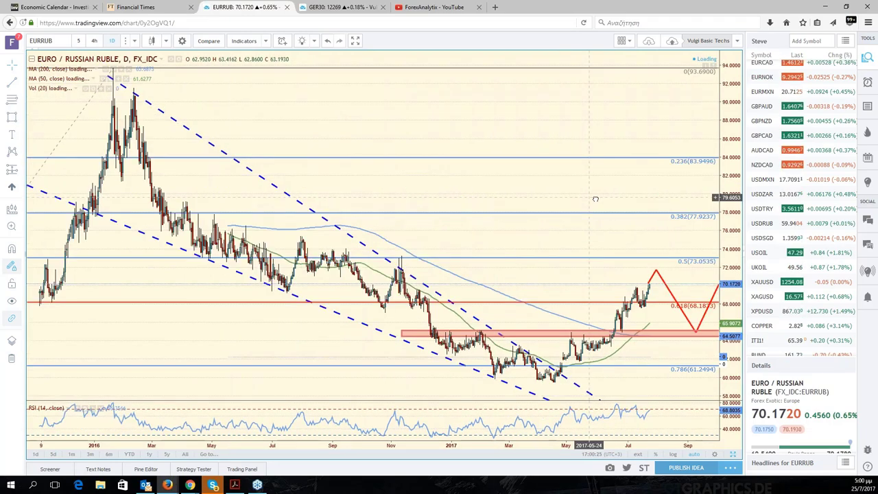
{"action": "scroll", "coordinate": [634, 211], "scroll_direction": "down", "scroll_amount": 2}
{"action": "scroll", "coordinate": [626, 225], "scroll_direction": "up", "scroll_amount": 1}
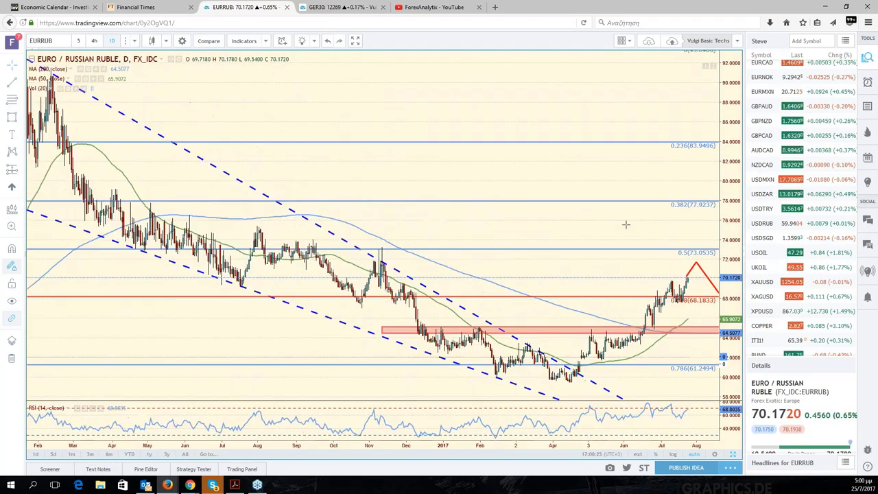
{"action": "scroll", "coordinate": [626, 224], "scroll_direction": "up", "scroll_amount": 1}
{"action": "scroll", "coordinate": [626, 225], "scroll_direction": "up", "scroll_amount": 1}
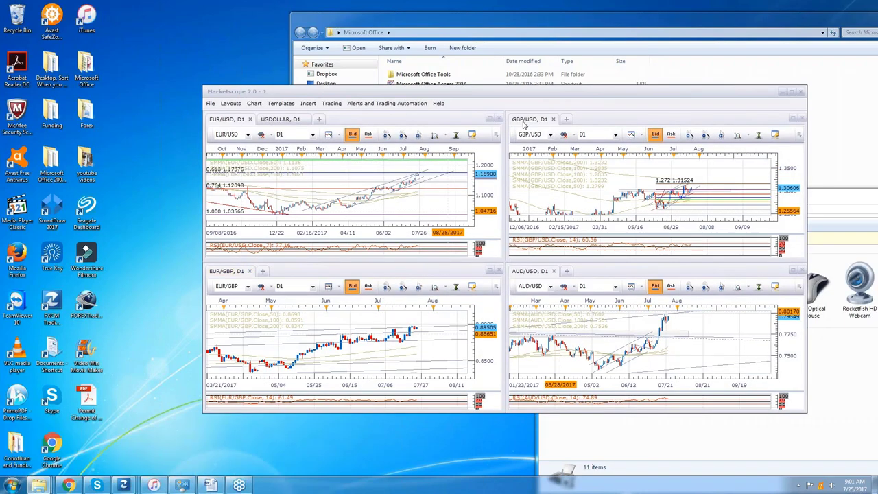
{"action": "double_click", "coordinate": [567, 95]}
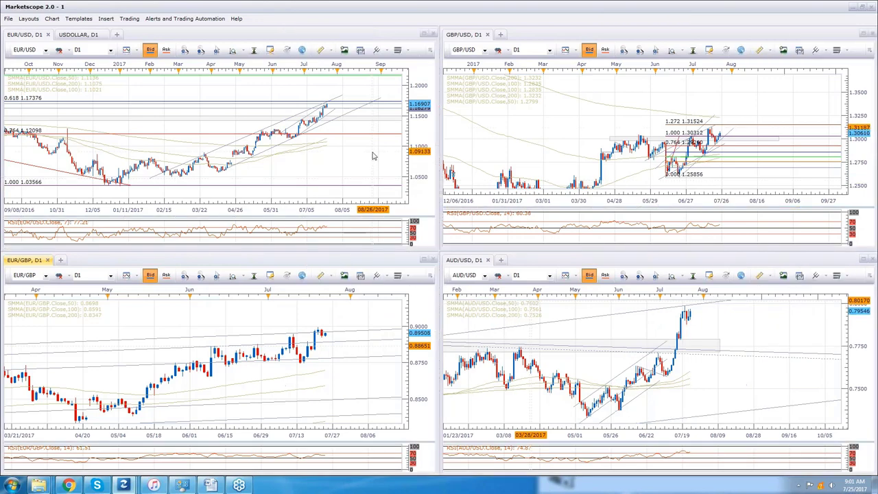
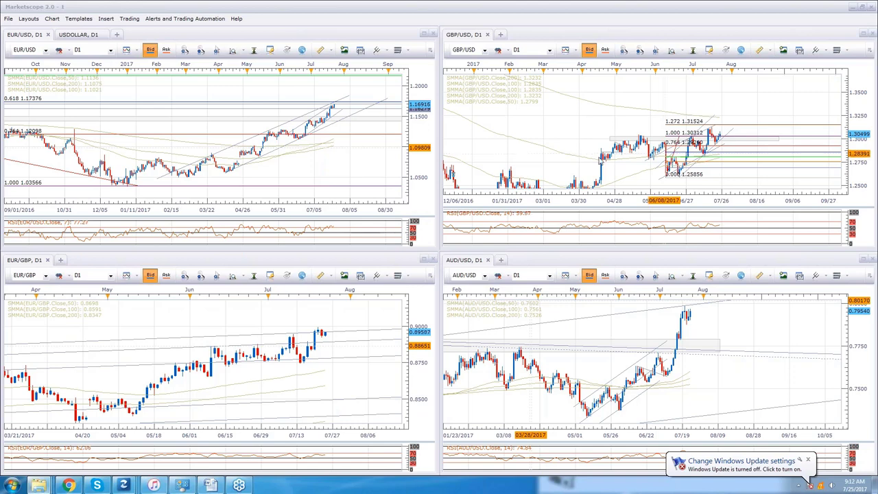
Step: Lower the RSI dividers on GBP/USD and EUR/USD so their price panes grow taller
{"action": "scroll", "coordinate": [589, 144], "scroll_direction": "up", "scroll_amount": 3}
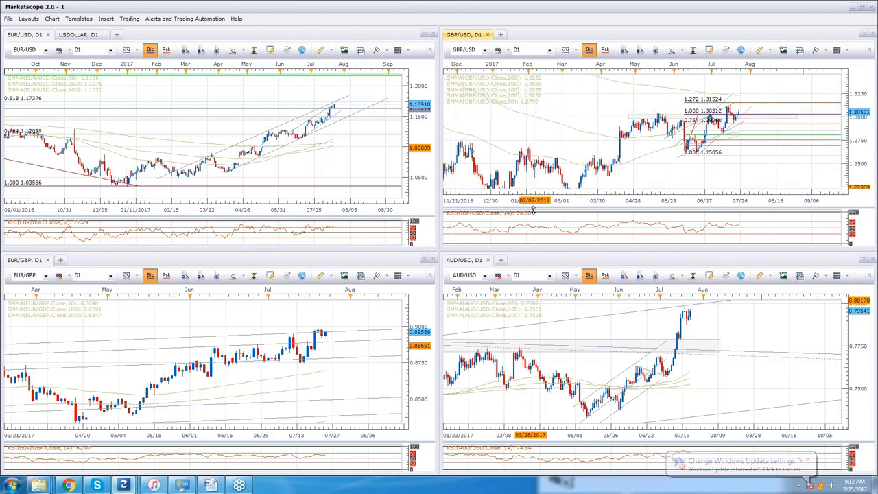
{"action": "left_click_drag", "start_coordinate": [534, 211], "coordinate": [533, 228]}
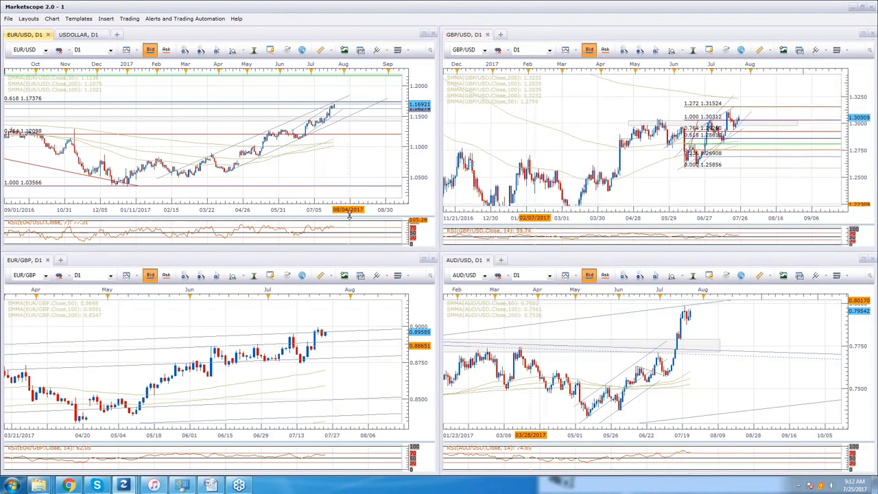
{"action": "left_click_drag", "start_coordinate": [349, 215], "coordinate": [350, 235]}
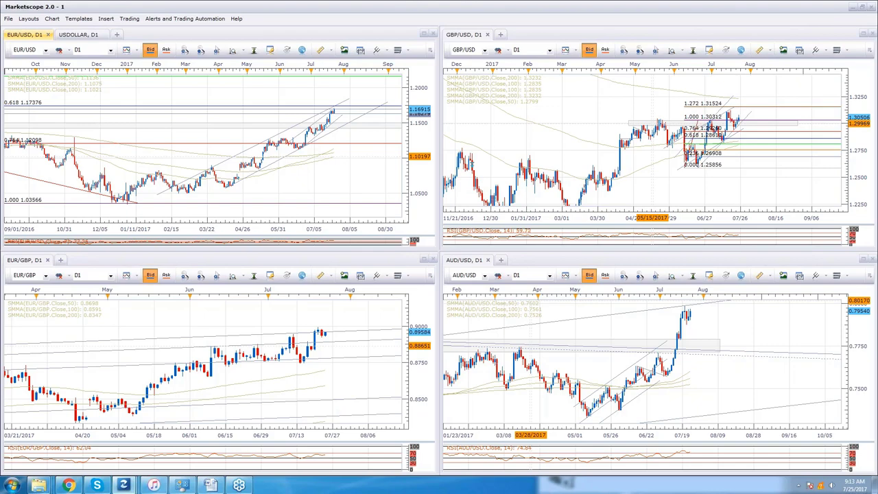
Step: Maximize EUR/USD with the other pairs as tabs and switch it to weekly (W1) candles
{"action": "left_click", "coordinate": [424, 35]}
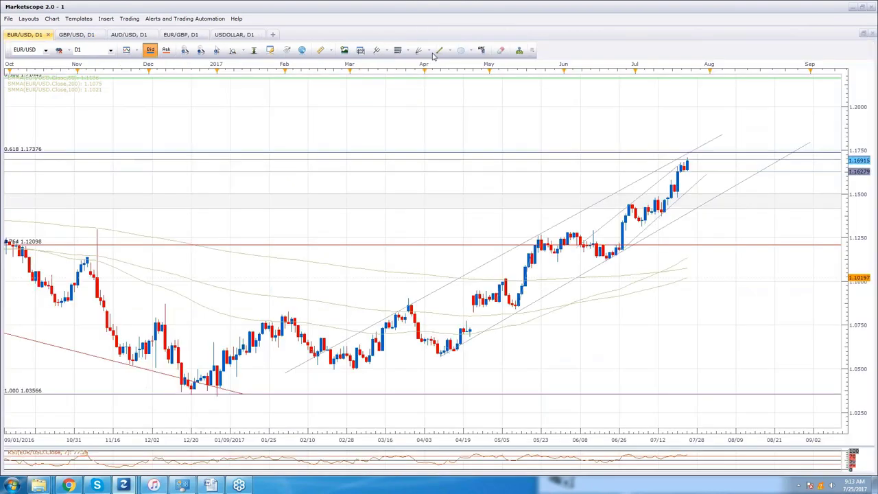
{"action": "scroll", "coordinate": [471, 112], "scroll_direction": "down", "scroll_amount": 4}
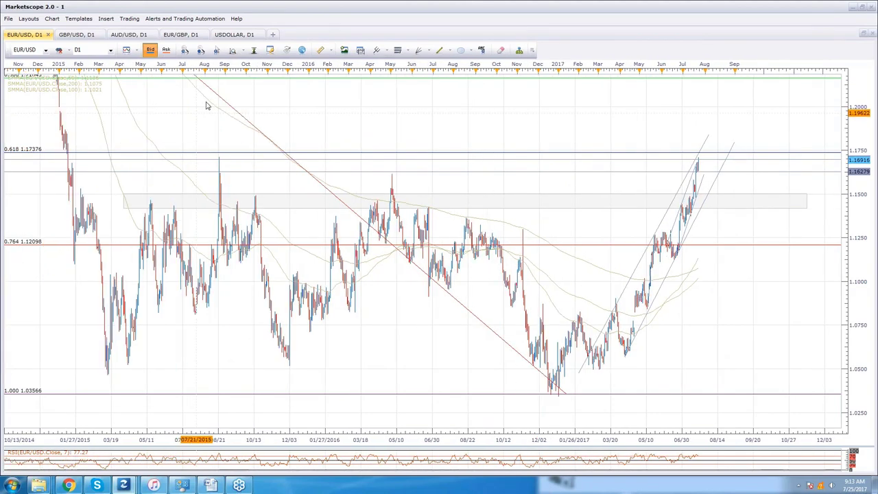
{"action": "left_click", "coordinate": [110, 51]}
{"action": "left_click", "coordinate": [99, 163]}
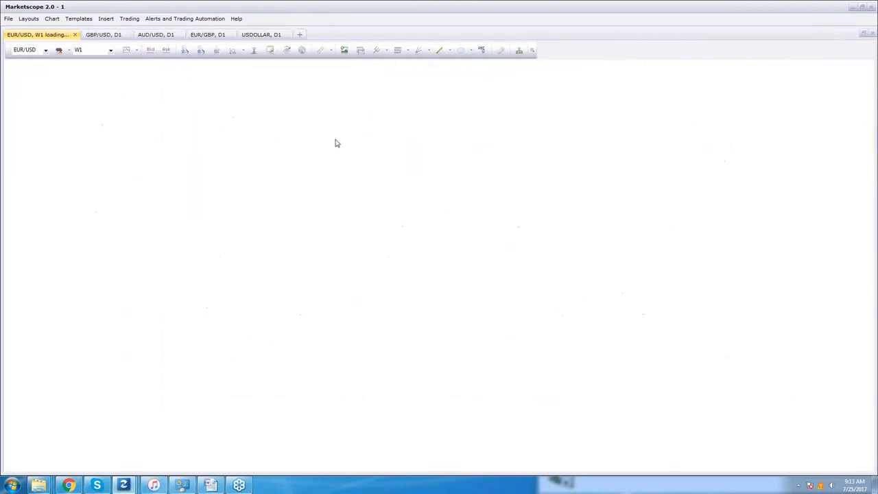
Step: Frame the weekly EUR/USD chart on 2013 to 2018 with its Fibonacci levels in view
{"action": "scroll", "coordinate": [359, 160], "scroll_direction": "down", "scroll_amount": 3}
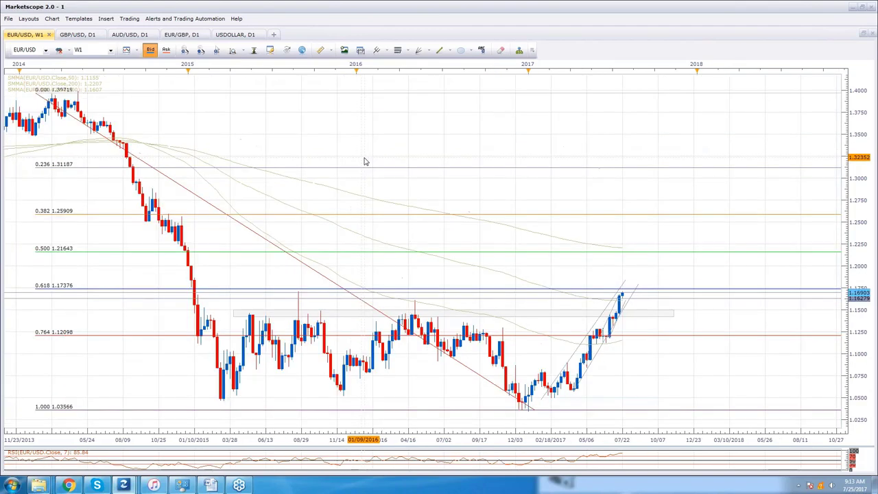
{"action": "scroll", "coordinate": [443, 245], "scroll_direction": "up", "scroll_amount": 2}
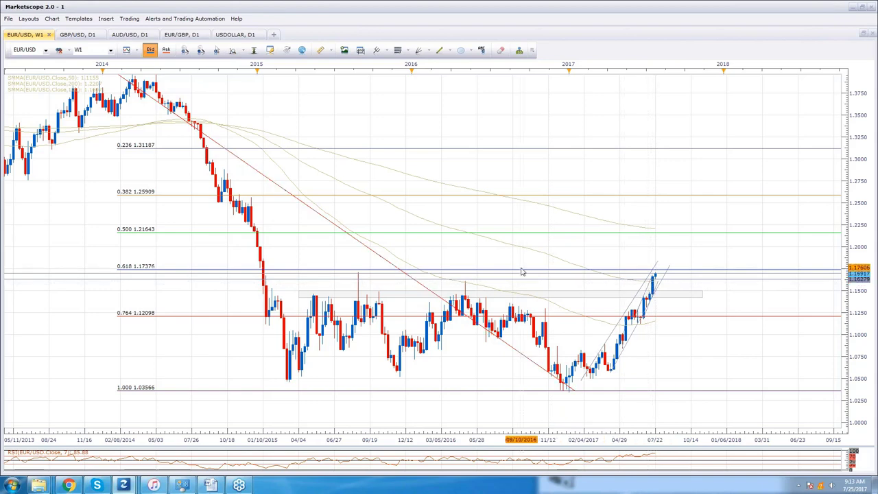
{"action": "mouse_move", "coordinate": [483, 118]}
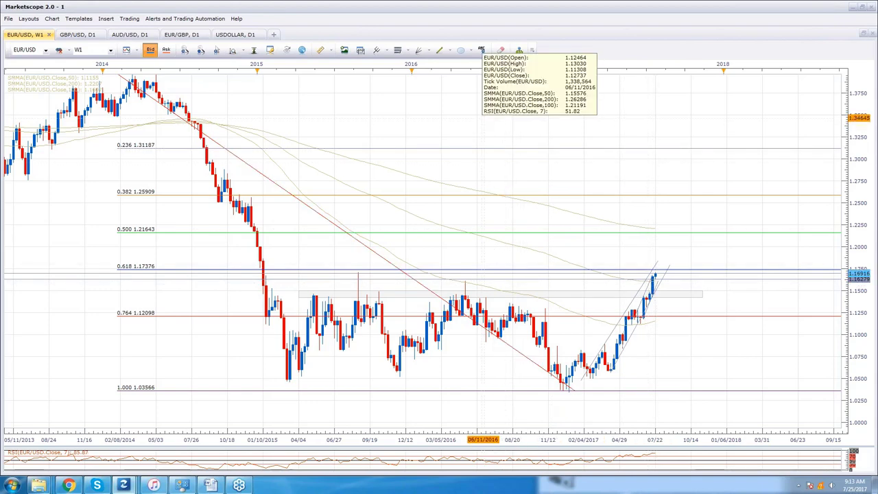
{"action": "left_click_drag", "start_coordinate": [483, 118], "coordinate": [526, 120]}
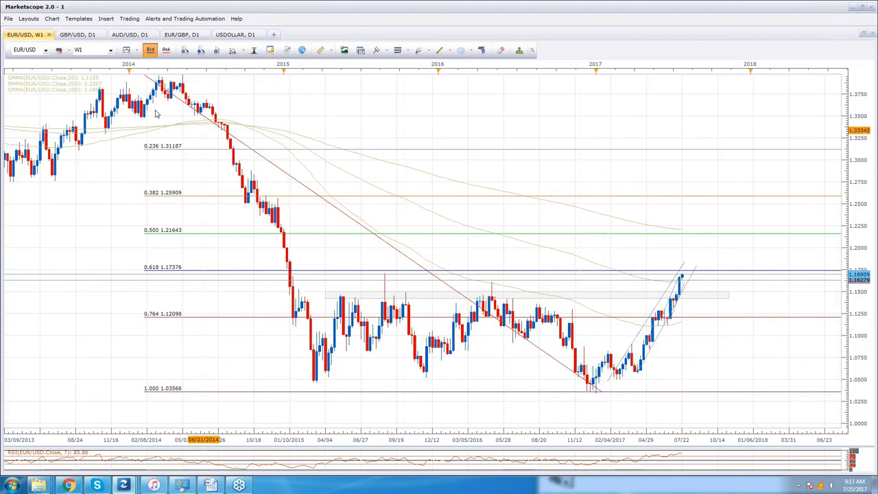
Step: Move the Fibonacci top to the 2016 high at 1.15938, then switch EUR/USD to daily candles
{"action": "left_click_drag", "start_coordinate": [286, 94], "coordinate": [290, 125]}
{"action": "left_click_drag", "start_coordinate": [149, 100], "coordinate": [477, 309]}
{"action": "left_click", "coordinate": [110, 49]}
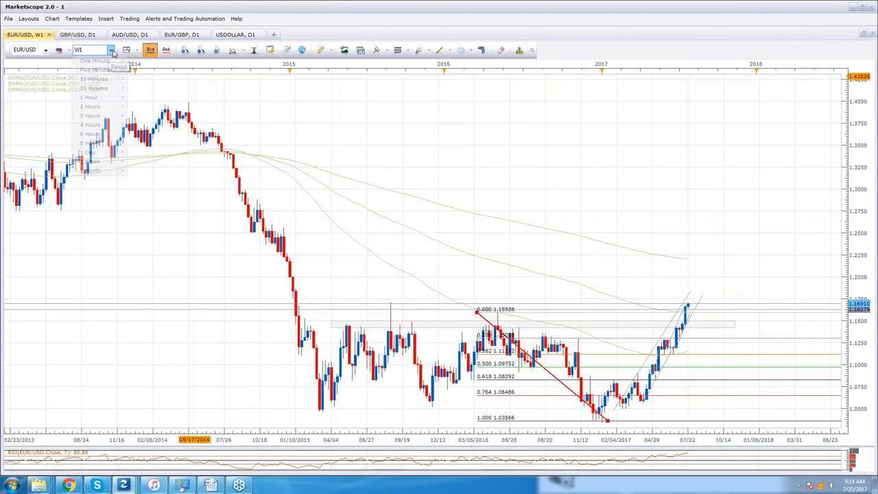
{"action": "left_click", "coordinate": [102, 153]}
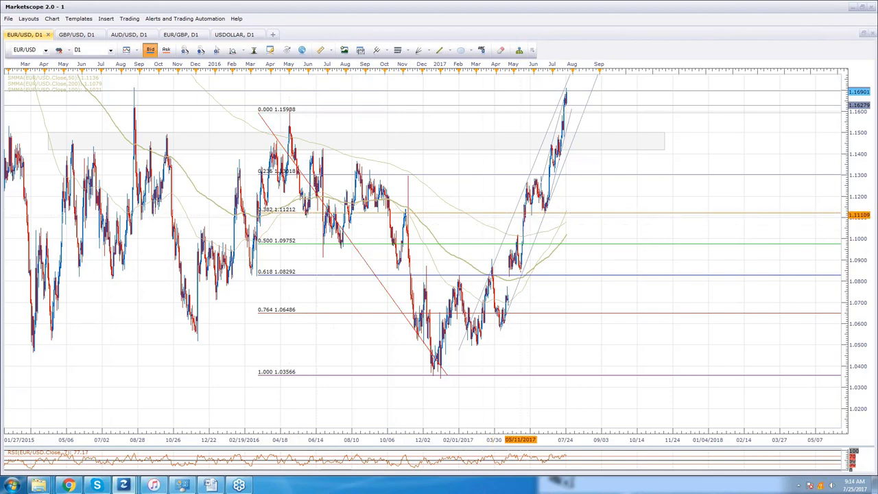
Step: Zoom and pan the daily EUR/USD chart around the recent rally and channel, then open the timeframe list
{"action": "scroll", "coordinate": [510, 221], "scroll_direction": "up", "scroll_amount": 2}
{"action": "left_click_drag", "start_coordinate": [510, 221], "coordinate": [674, 200]}
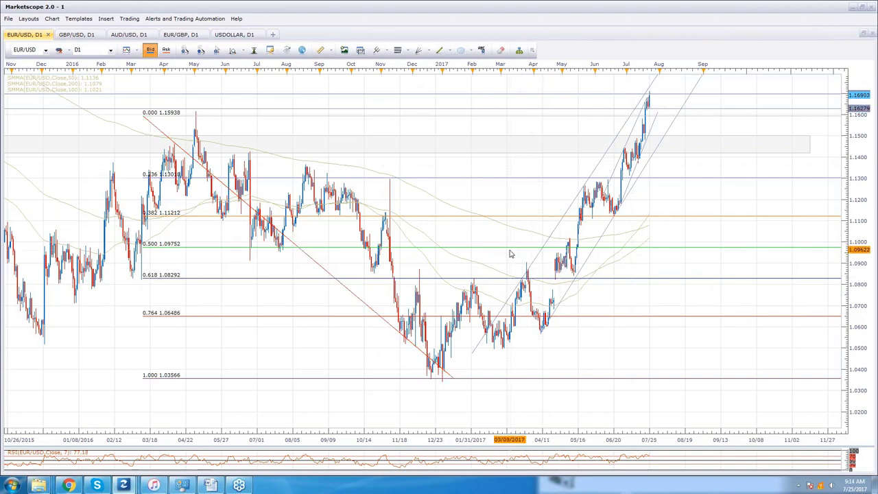
{"action": "scroll", "coordinate": [679, 198], "scroll_direction": "down", "scroll_amount": 1}
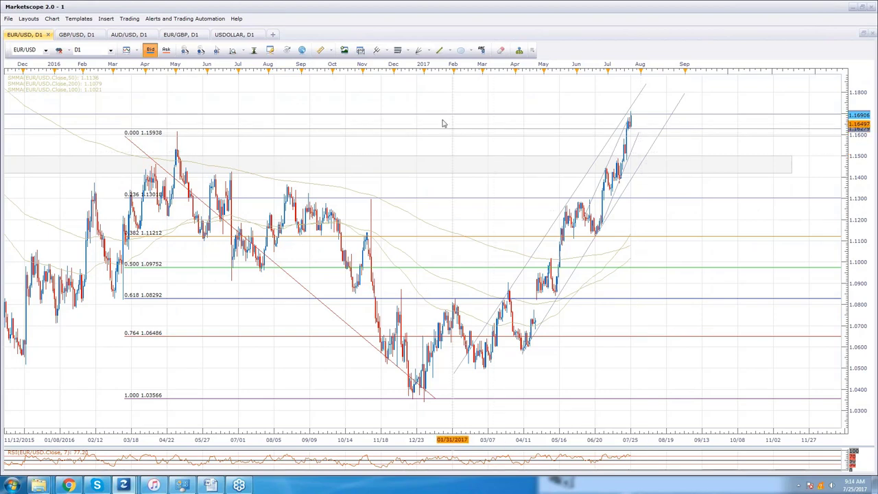
{"action": "left_click", "coordinate": [110, 50]}
{"action": "mouse_move", "coordinate": [95, 162]}
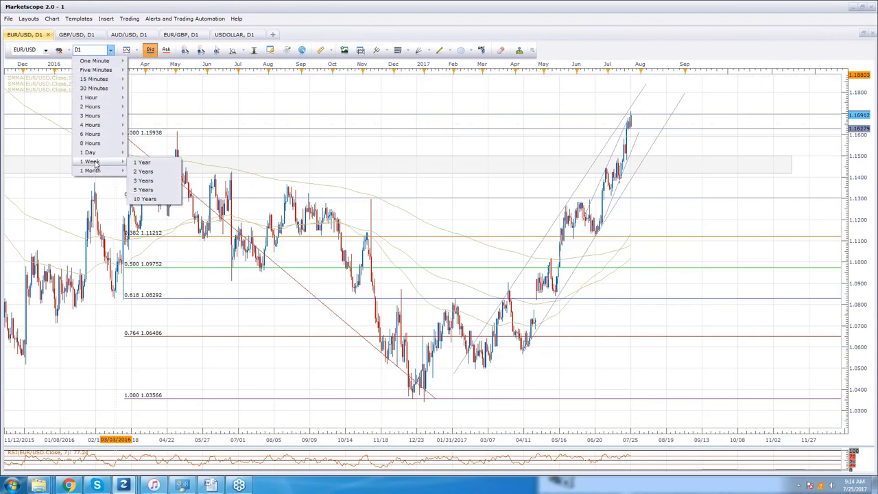
Step: Switch EUR/USD to weekly candles, bring 2013 into view and stretch the price scale
{"action": "left_click", "coordinate": [95, 163]}
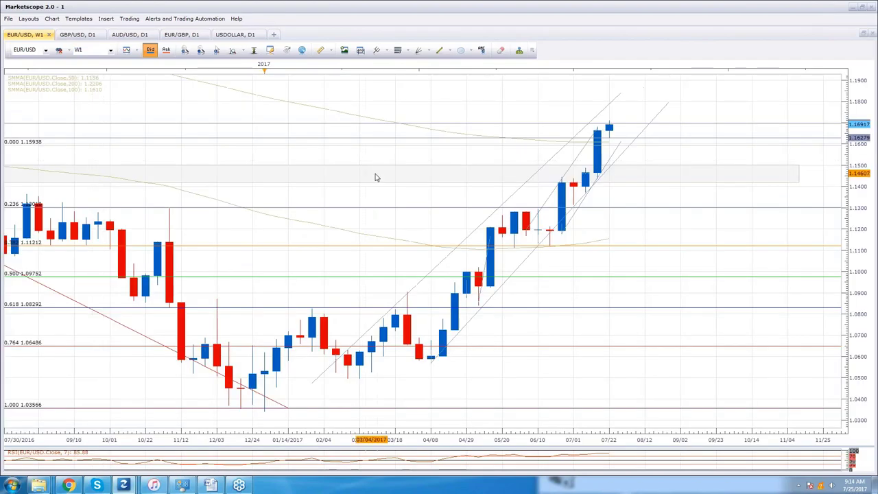
{"action": "scroll", "coordinate": [375, 178], "scroll_direction": "down", "scroll_amount": 6}
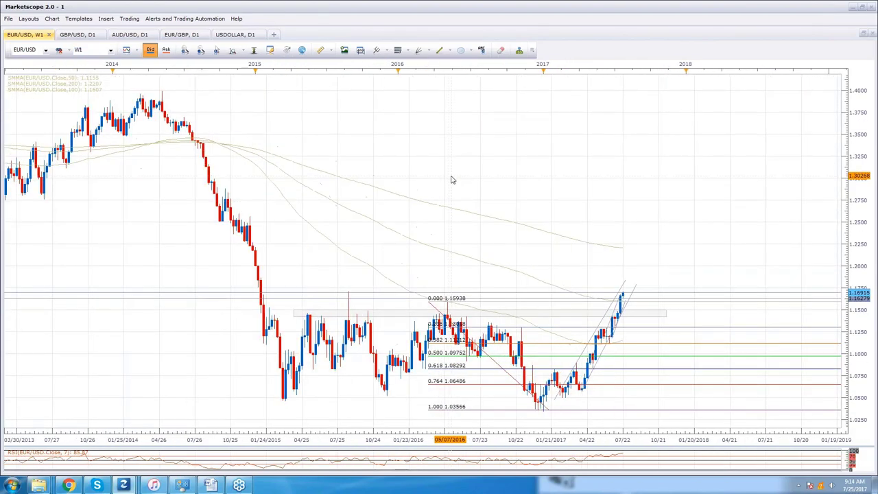
{"action": "left_click_drag", "start_coordinate": [451, 179], "coordinate": [527, 149]}
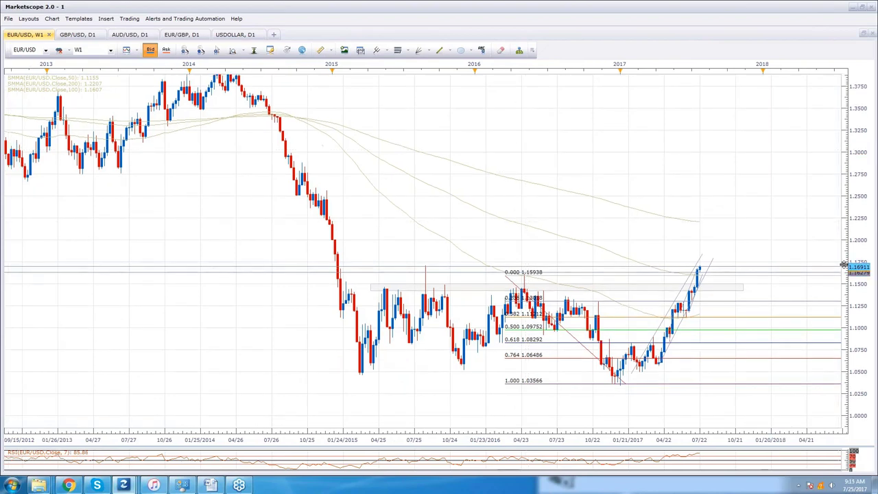
{"action": "left_click_drag", "start_coordinate": [844, 261], "coordinate": [763, 201]}
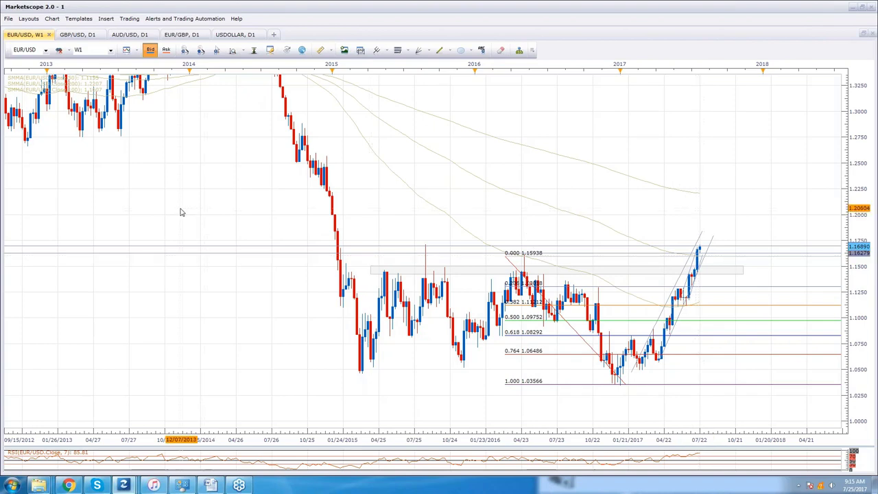
Step: Zoom the weekly chart out and back in, then switch EUR/USD to 15-minute candles
{"action": "scroll", "coordinate": [180, 217], "scroll_direction": "down", "scroll_amount": 2}
{"action": "scroll", "coordinate": [181, 218], "scroll_direction": "down", "scroll_amount": 2}
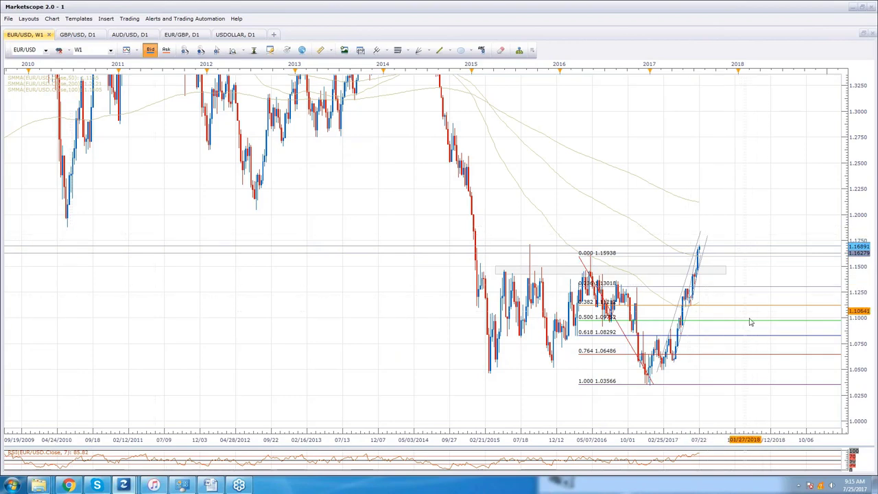
{"action": "scroll", "coordinate": [632, 241], "scroll_direction": "up", "scroll_amount": 1}
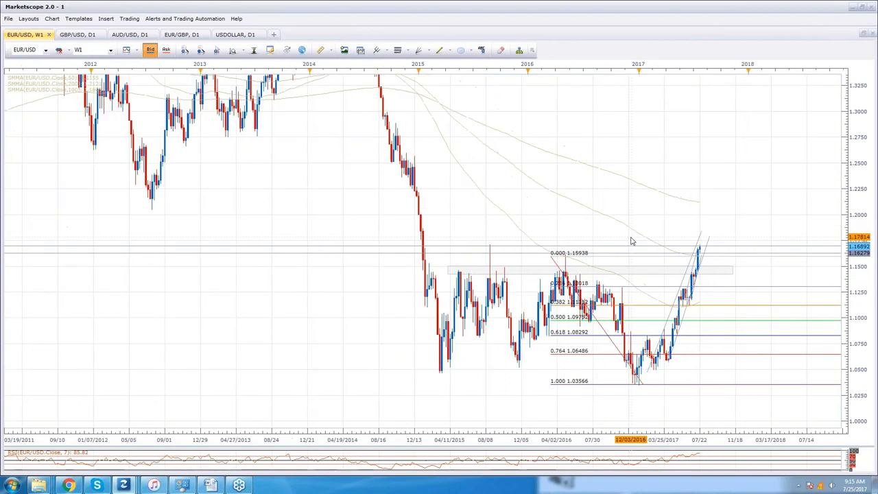
{"action": "scroll", "coordinate": [658, 238], "scroll_direction": "up", "scroll_amount": 2}
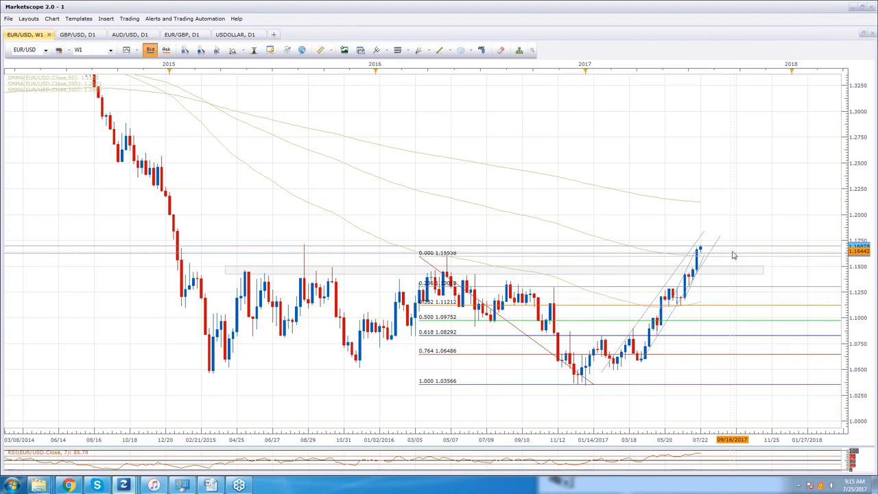
{"action": "scroll", "coordinate": [735, 222], "scroll_direction": "down", "scroll_amount": 1}
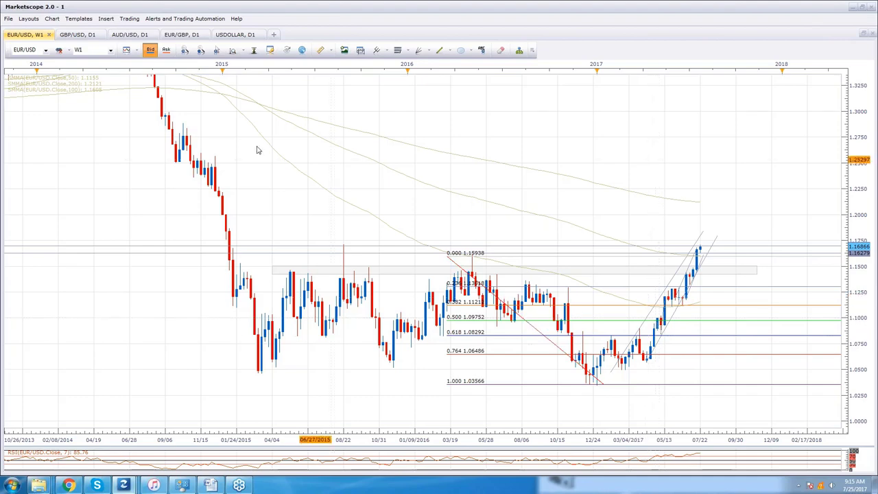
{"action": "left_click", "coordinate": [109, 50]}
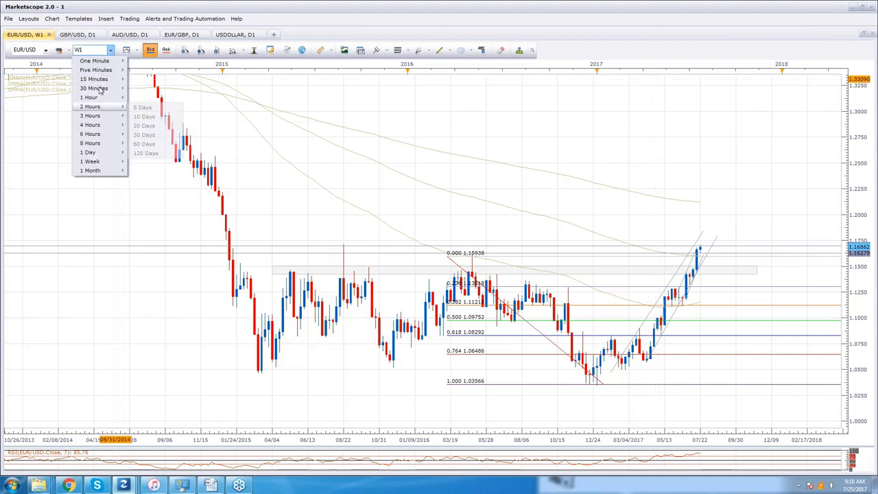
{"action": "left_click", "coordinate": [100, 81]}
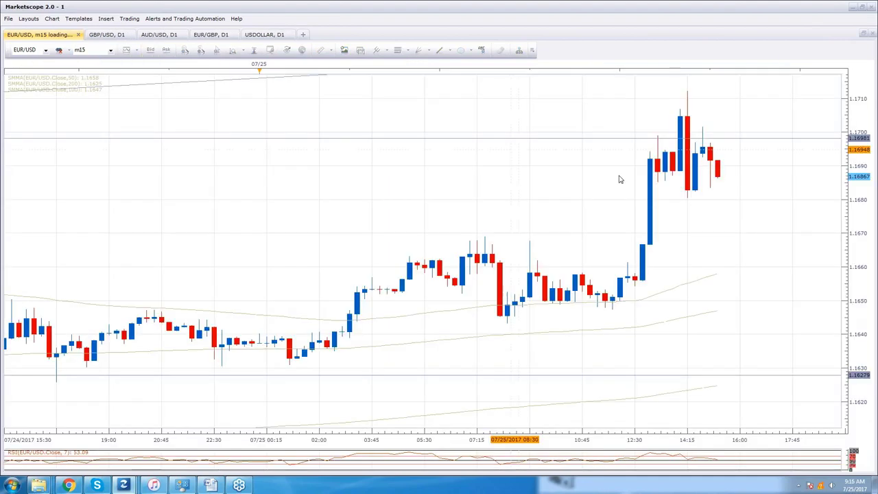
Step: Switch EUR/USD to 1-hour candles and zoom out the hourly chart
{"action": "left_click", "coordinate": [110, 50]}
{"action": "left_click", "coordinate": [96, 102]}
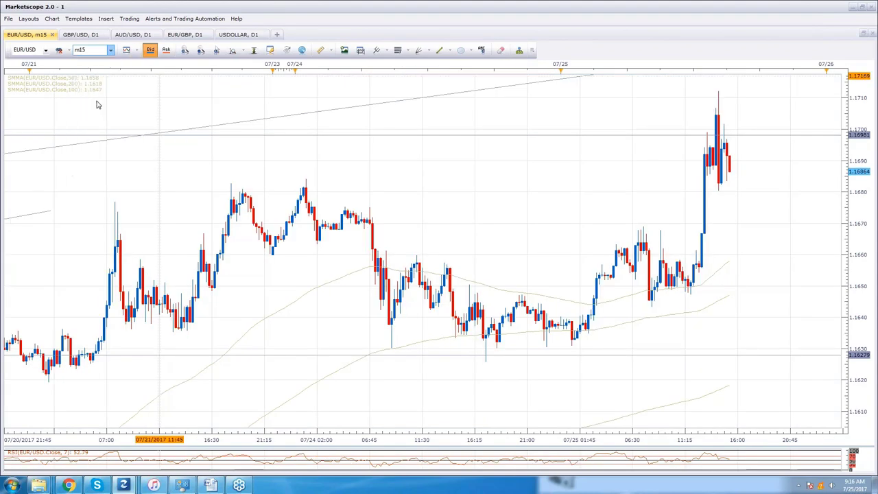
{"action": "scroll", "coordinate": [371, 227], "scroll_direction": "down", "scroll_amount": 5}
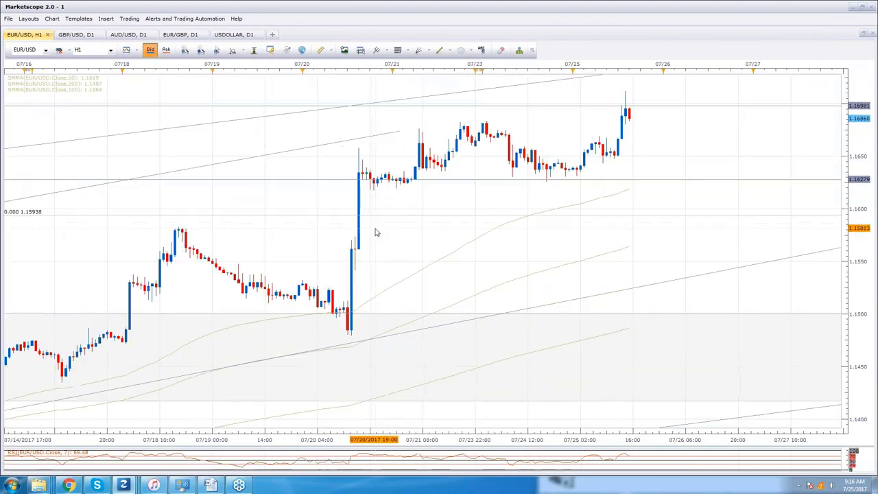
{"action": "scroll", "coordinate": [375, 233], "scroll_direction": "down", "scroll_amount": 3}
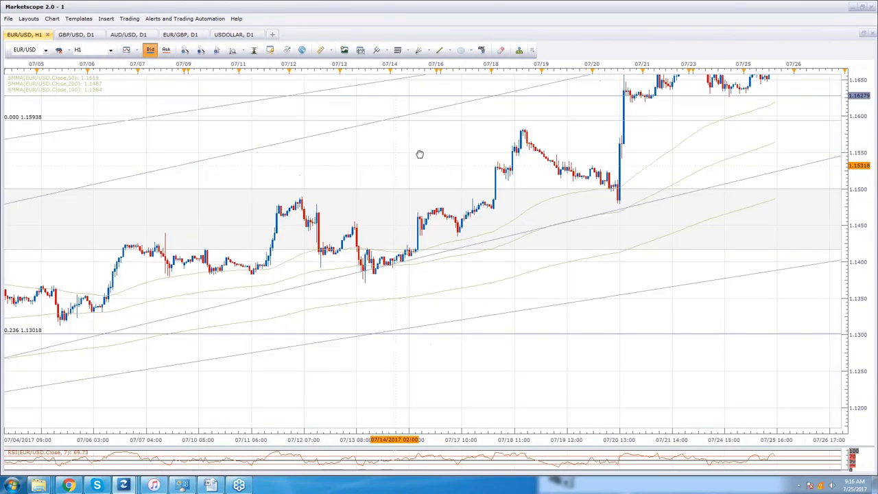
{"action": "left_click_drag", "start_coordinate": [420, 153], "coordinate": [446, 265]}
Step: Draw a falling trend line from the 07/12 high down to 07/14 and confirm it
{"action": "left_click", "coordinate": [439, 50]}
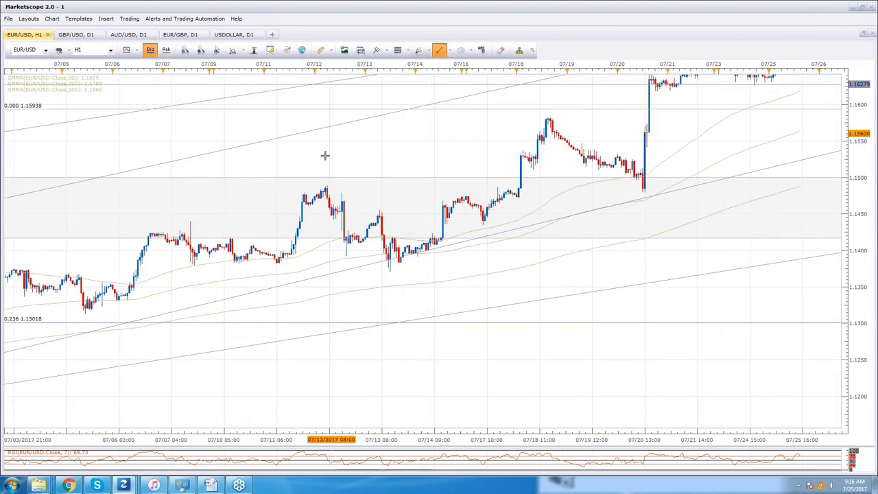
{"action": "mouse_move", "coordinate": [328, 184]}
{"action": "left_mouse_down"}
{"action": "mouse_move", "coordinate": [412, 245]}
{"action": "mouse_move", "coordinate": [460, 256]}
{"action": "left_mouse_up"}
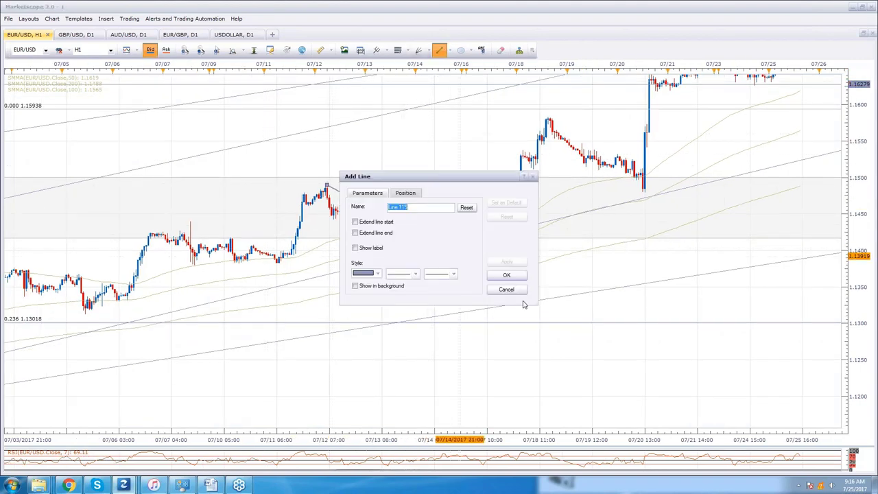
{"action": "left_click", "coordinate": [507, 276]}
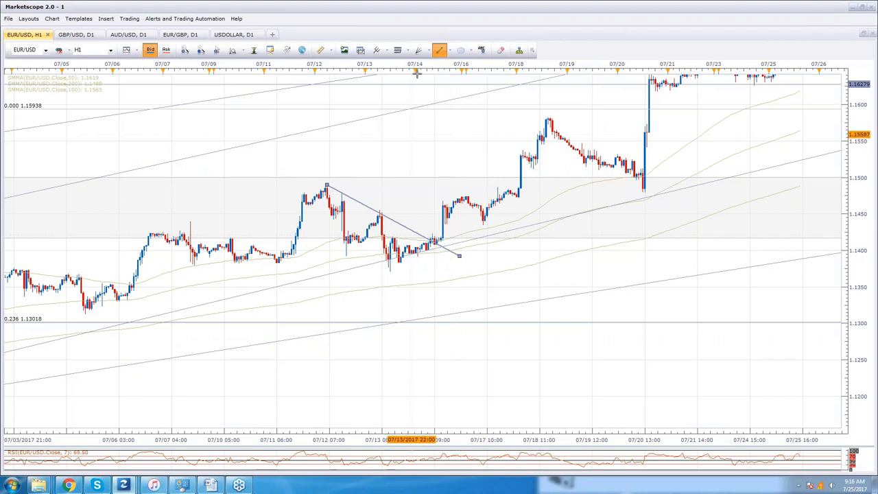
{"action": "scroll", "coordinate": [317, 138], "scroll_direction": "down", "scroll_amount": 4}
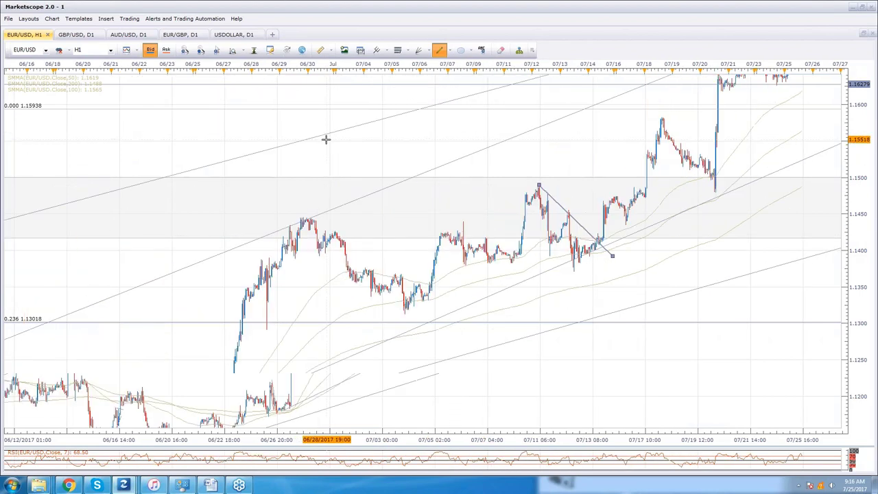
{"action": "scroll", "coordinate": [326, 139], "scroll_direction": "down", "scroll_amount": 2}
{"action": "left_click", "coordinate": [397, 49]}
Step: Add a Fibonacci retracement between the 1.14891 high and the 1.13116 low
{"action": "mouse_move", "coordinate": [617, 140]}
{"action": "left_mouse_down"}
{"action": "mouse_move", "coordinate": [583, 190]}
{"action": "mouse_move", "coordinate": [313, 363]}
{"action": "mouse_move", "coordinate": [212, 415]}
{"action": "mouse_move", "coordinate": [204, 412]}
{"action": "mouse_move", "coordinate": [319, 364]}
{"action": "mouse_move", "coordinate": [419, 267]}
{"action": "left_mouse_up"}
{"action": "left_click", "coordinate": [504, 284]}
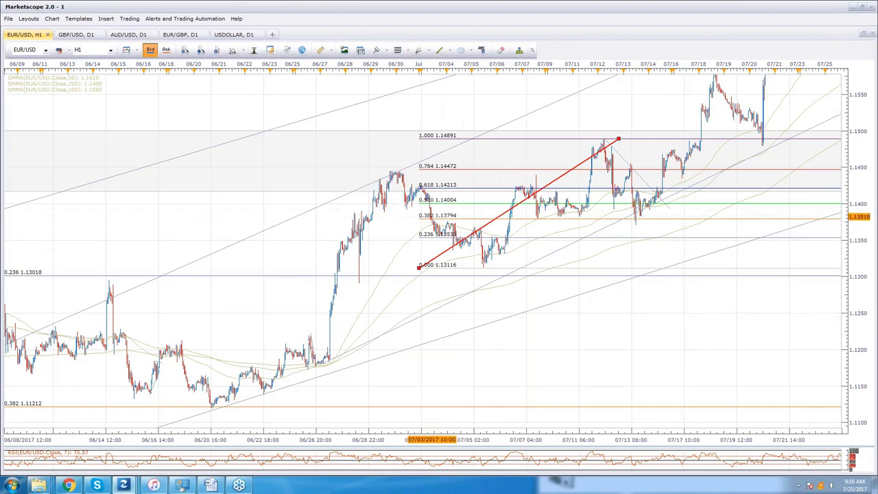
{"action": "left_click", "coordinate": [686, 311]}
Step: Pan the hourly chart forward to show price action up to 07/25
{"action": "left_click_drag", "start_coordinate": [686, 312], "coordinate": [647, 335]}
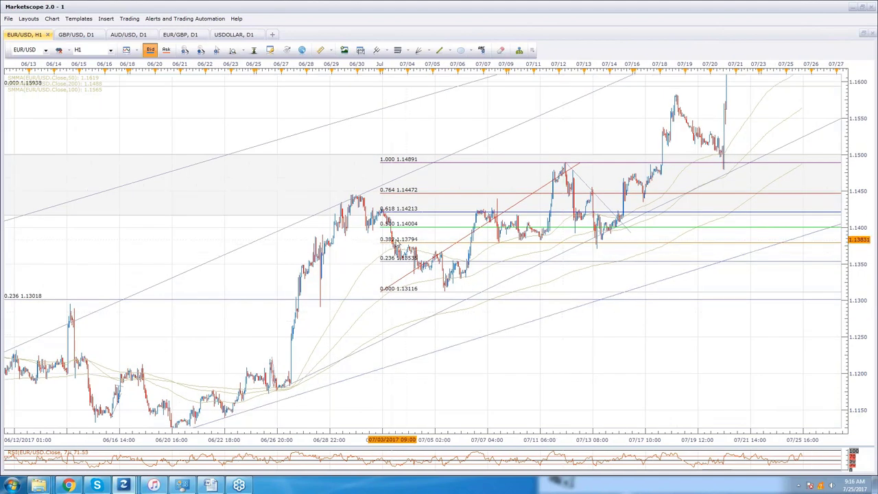
{"action": "left_click_drag", "start_coordinate": [591, 143], "coordinate": [552, 180]}
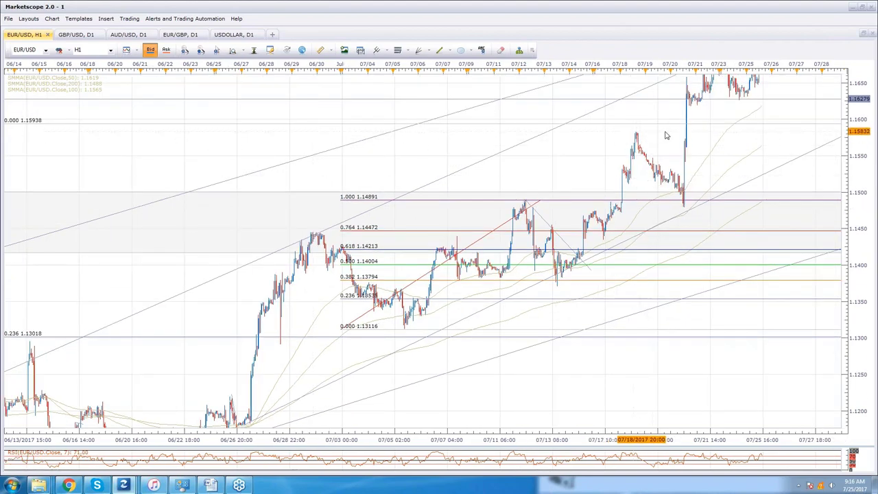
{"action": "mouse_move", "coordinate": [664, 132]}
{"action": "left_click_drag", "start_coordinate": [663, 132], "coordinate": [710, 141]}
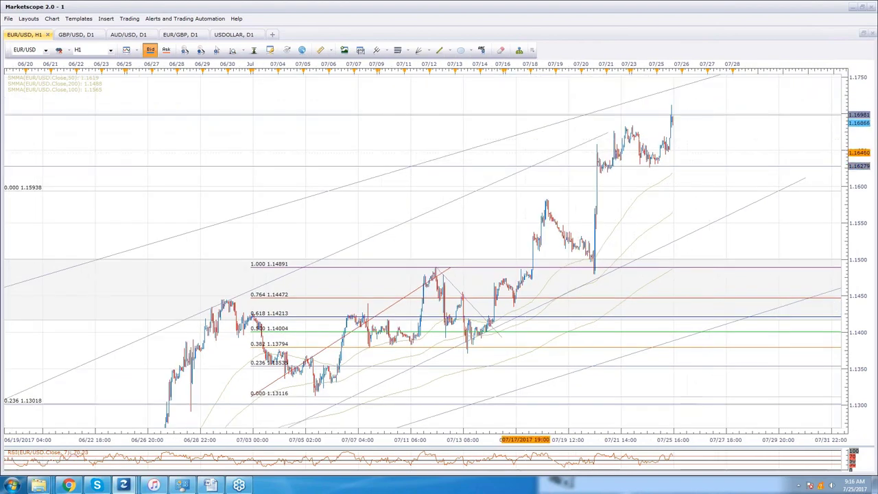
{"action": "left_click", "coordinate": [111, 51]}
{"action": "left_click", "coordinate": [110, 50]}
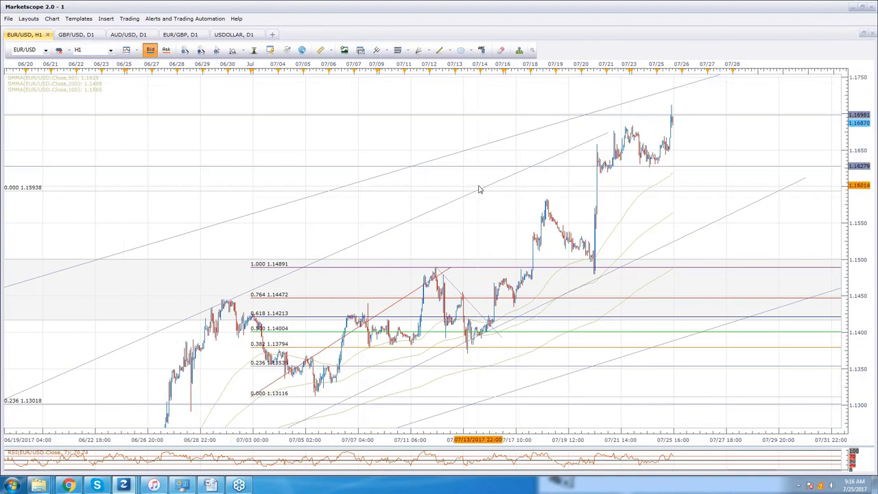
{"action": "left_click", "coordinate": [110, 50]}
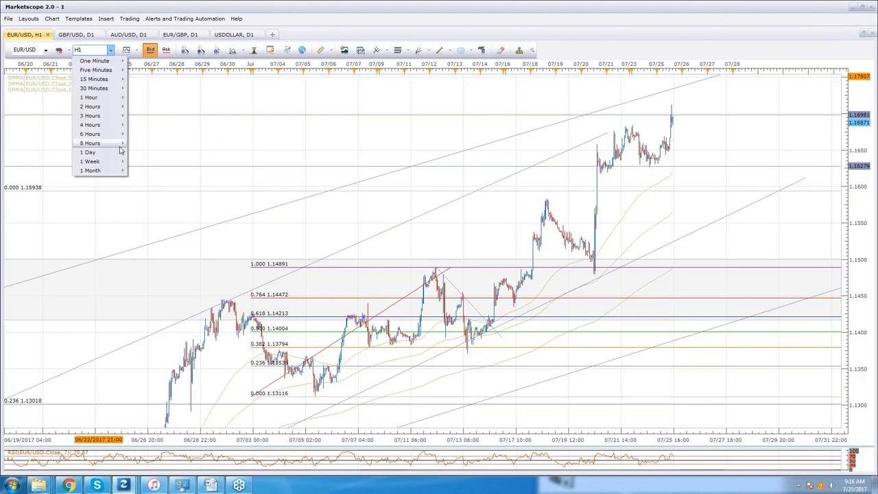
Step: Put EUR/USD on 4-hour candles and tile it beside the GBP/USD, EUR/GBP and AUD/USD charts
{"action": "left_click", "coordinate": [96, 125]}
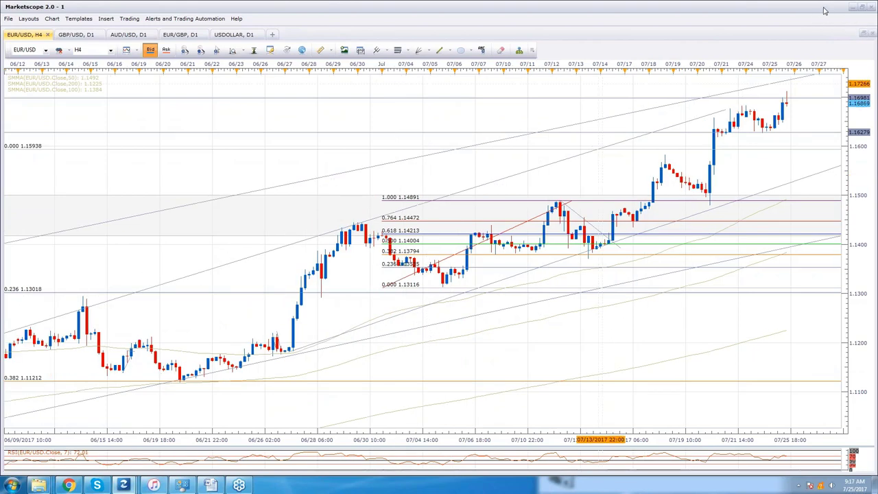
{"action": "left_click", "coordinate": [862, 7]}
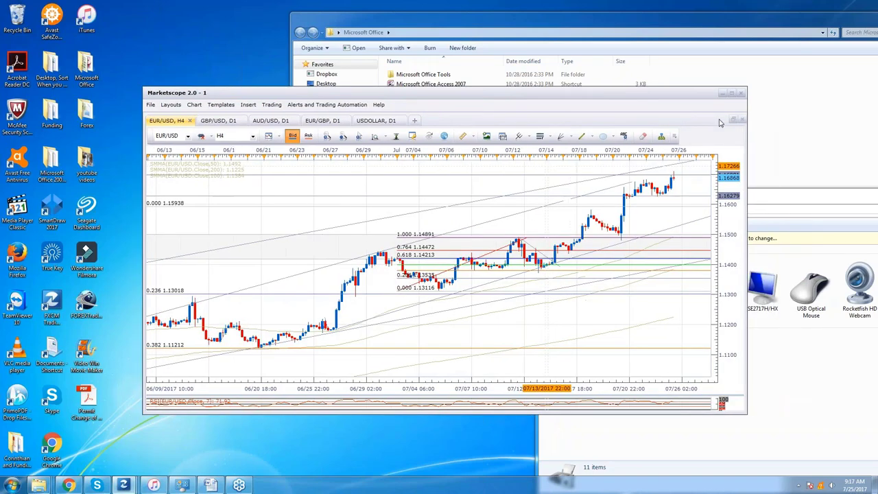
{"action": "left_click", "coordinate": [733, 121]}
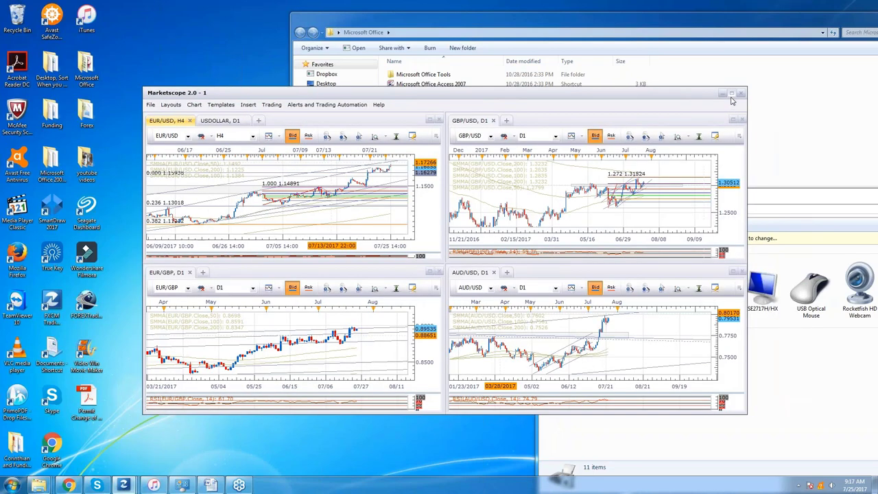
{"action": "left_click", "coordinate": [732, 95]}
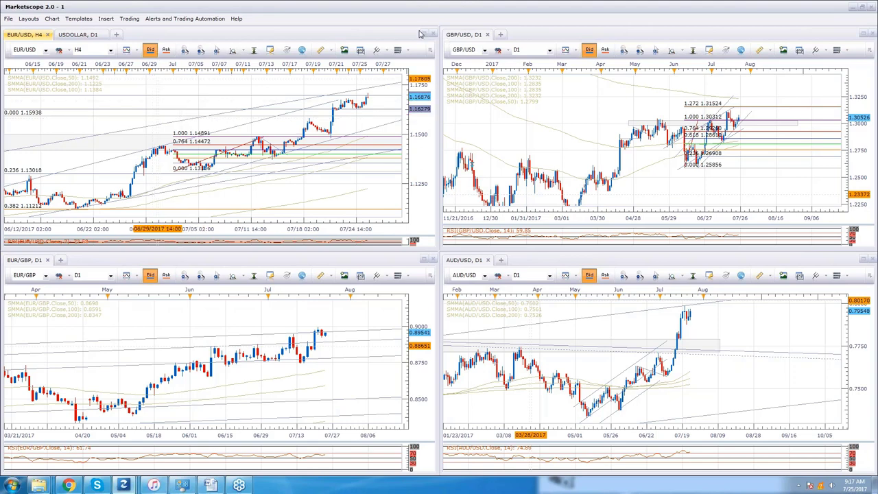
Step: Merge the tiled charts back into tabs and show EUR/USD on weekly candles with more history
{"action": "double_click", "coordinate": [383, 33]}
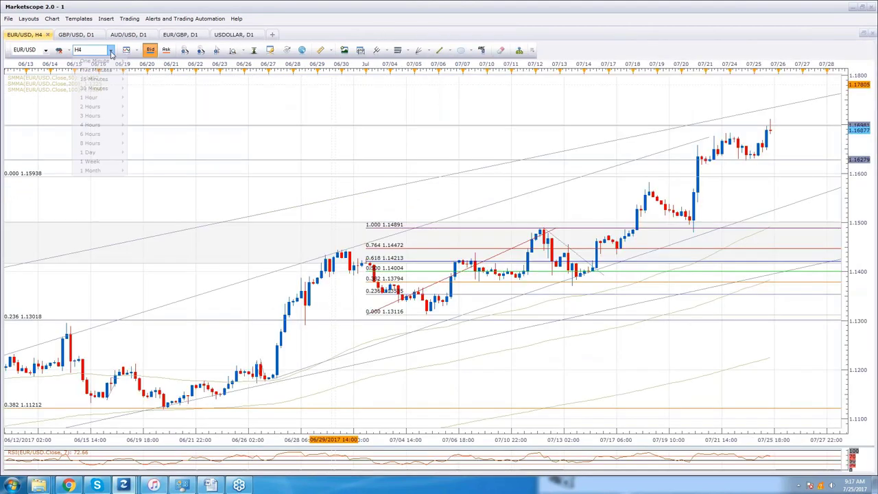
{"action": "left_click", "coordinate": [110, 49]}
{"action": "left_click", "coordinate": [96, 164]}
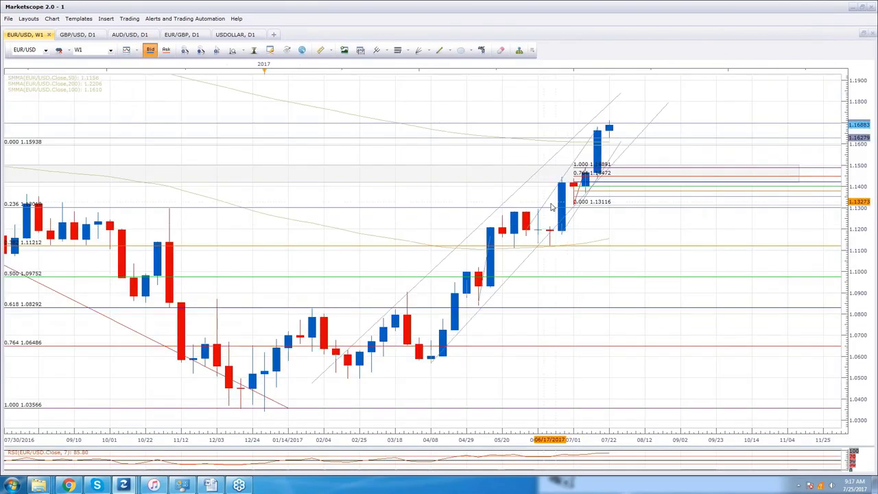
{"action": "scroll", "coordinate": [602, 184], "scroll_direction": "down", "scroll_amount": 2}
{"action": "left_click_drag", "start_coordinate": [601, 184], "coordinate": [598, 117]}
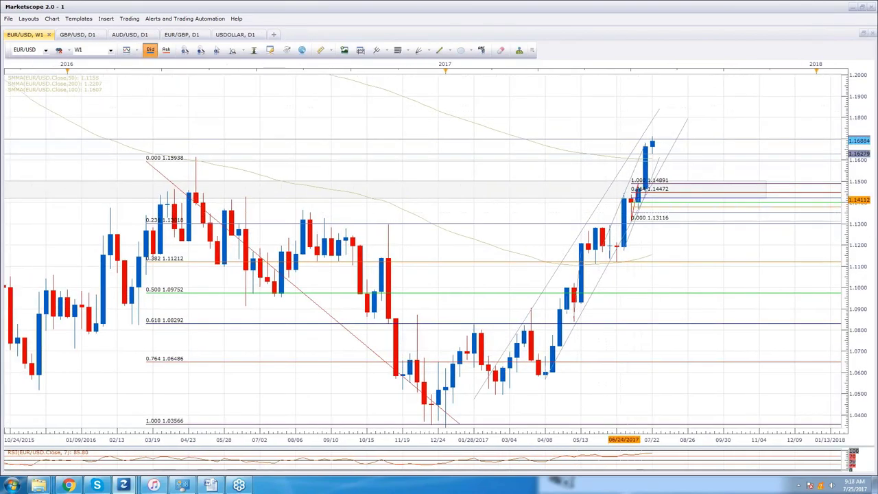
Step: Start a rising trend line on the weekly chart, then cancel it
{"action": "left_click", "coordinate": [320, 50]}
{"action": "mouse_move", "coordinate": [586, 317]}
{"action": "left_mouse_down"}
{"action": "mouse_move", "coordinate": [645, 165]}
{"action": "mouse_move", "coordinate": [676, 142]}
{"action": "left_mouse_up"}
{"action": "key", "text": "Escape"}
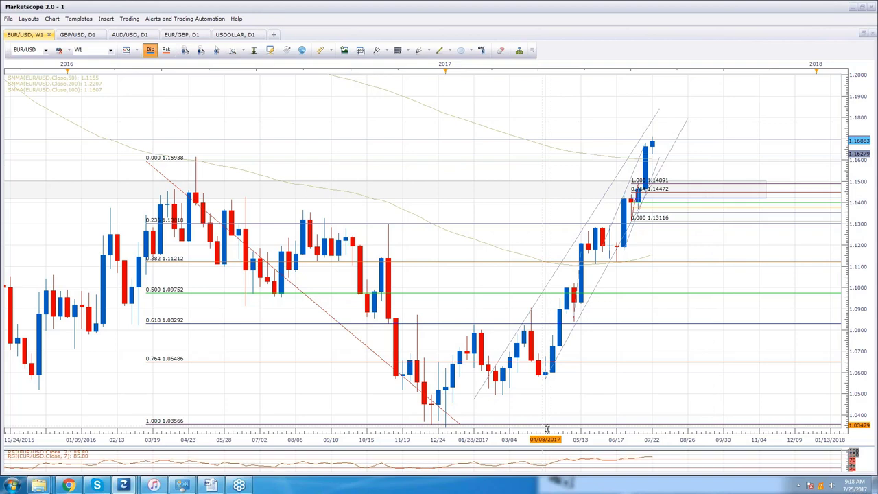
Step: Enlarge the RSI pane below the weekly price chart and zoom out
{"action": "left_click_drag", "start_coordinate": [547, 429], "coordinate": [618, 371]}
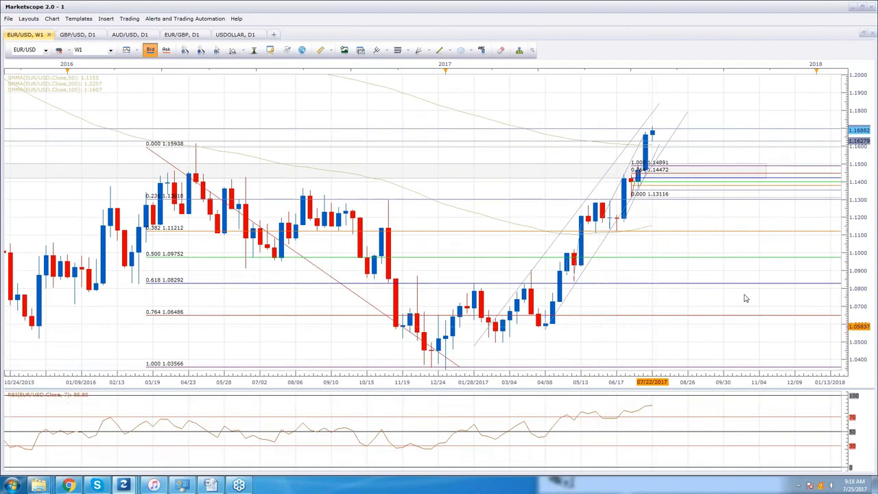
{"action": "right_click", "coordinate": [748, 126]}
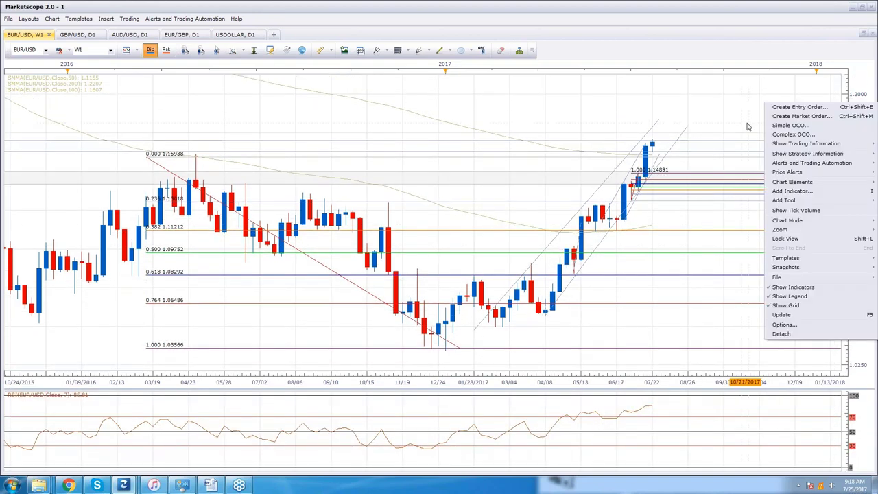
{"action": "left_click", "coordinate": [748, 126]}
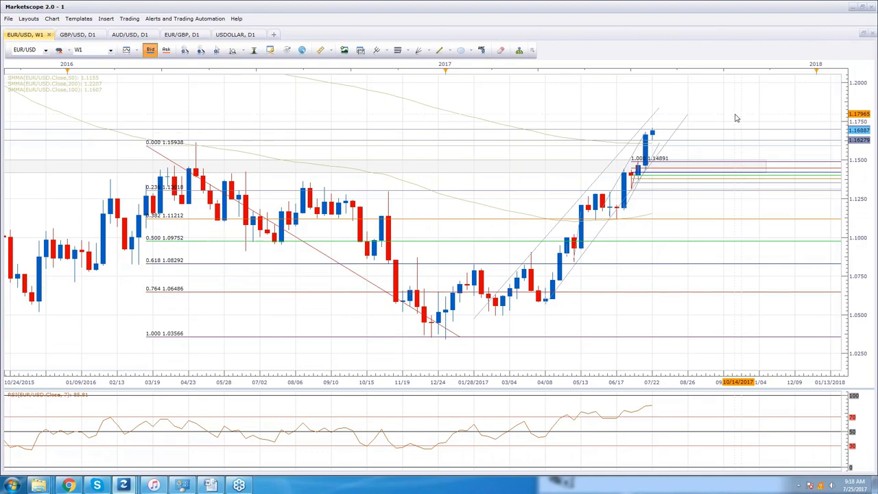
{"action": "scroll", "coordinate": [736, 118], "scroll_direction": "down", "scroll_amount": 2}
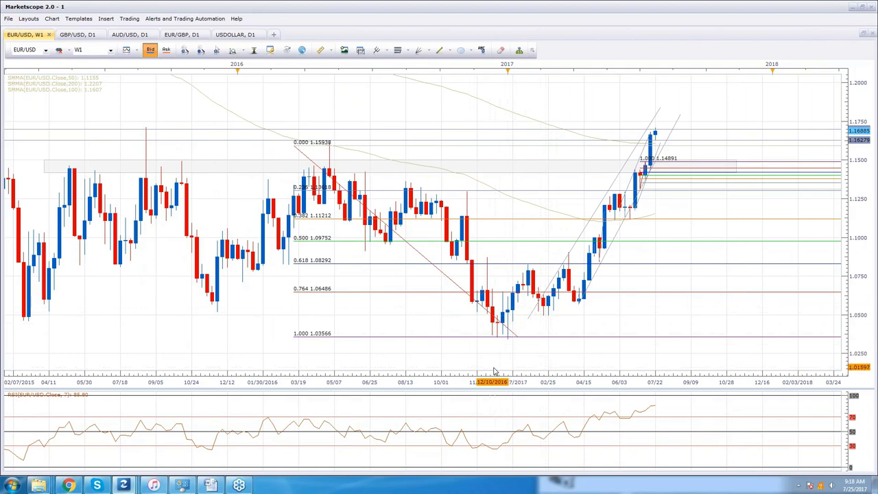
Step: Switch the EUR/USD chart from W1 to daily candles
{"action": "left_click_drag", "start_coordinate": [470, 367], "coordinate": [488, 362]}
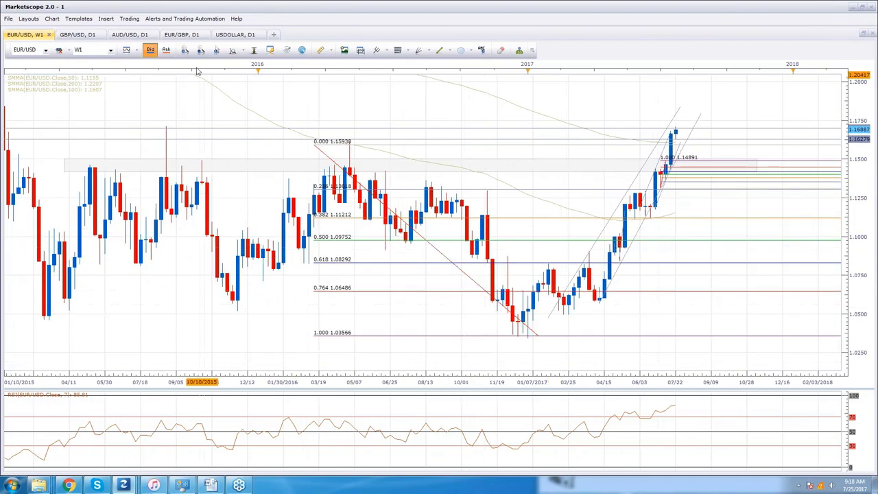
{"action": "left_click", "coordinate": [111, 53]}
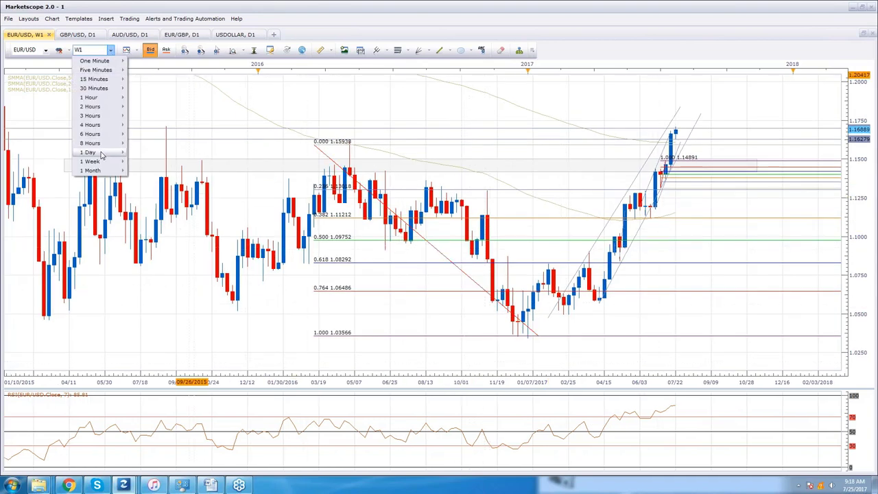
{"action": "left_click", "coordinate": [102, 153]}
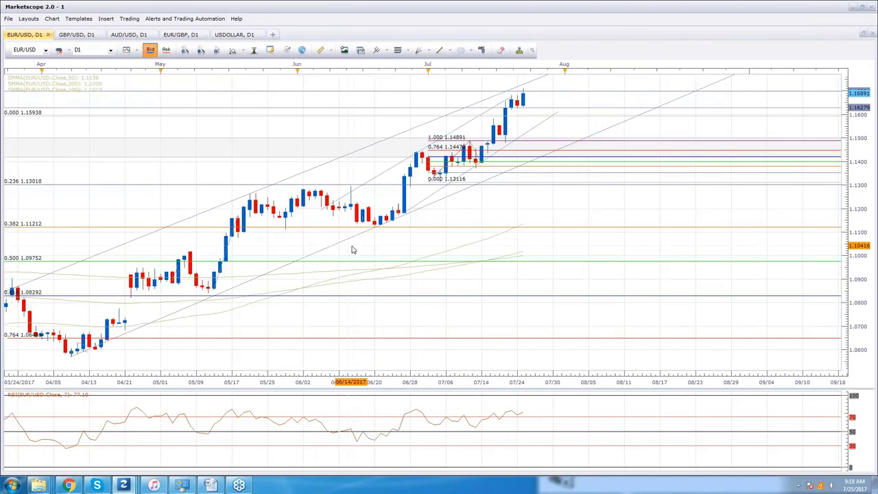
Step: Frame the daily chart on October 2016 through July 2017, with price near 1.1688
{"action": "scroll", "coordinate": [352, 250], "scroll_direction": "down", "scroll_amount": 2}
{"action": "scroll", "coordinate": [590, 247], "scroll_direction": "up", "scroll_amount": 5}
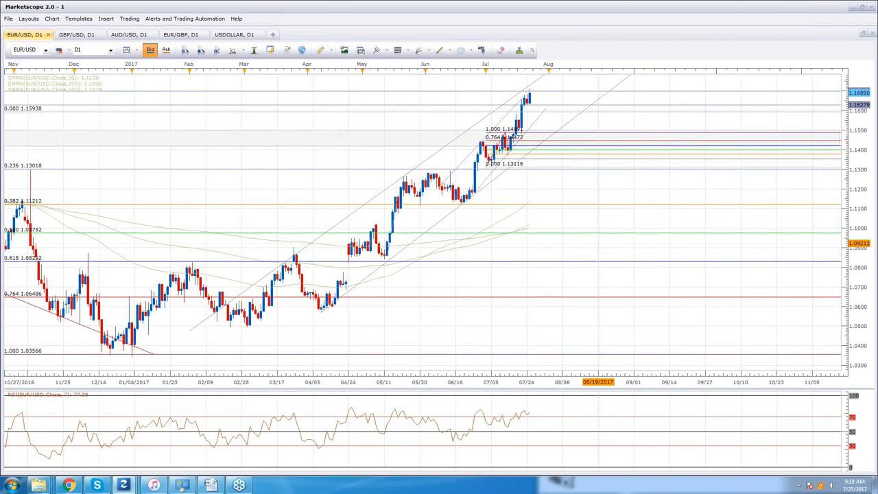
{"action": "left_click_drag", "start_coordinate": [289, 333], "coordinate": [307, 321]}
{"action": "scroll", "coordinate": [307, 321], "scroll_direction": "up", "scroll_amount": 10}
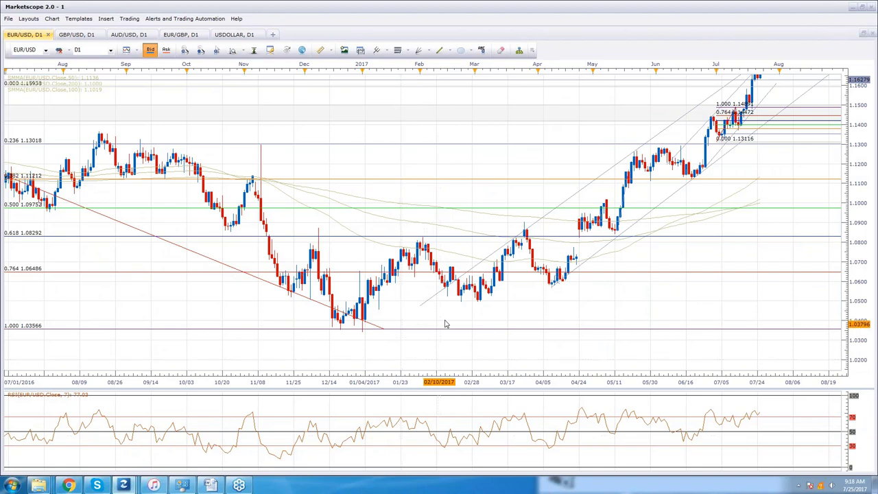
{"action": "left_click_drag", "start_coordinate": [505, 307], "coordinate": [371, 327]}
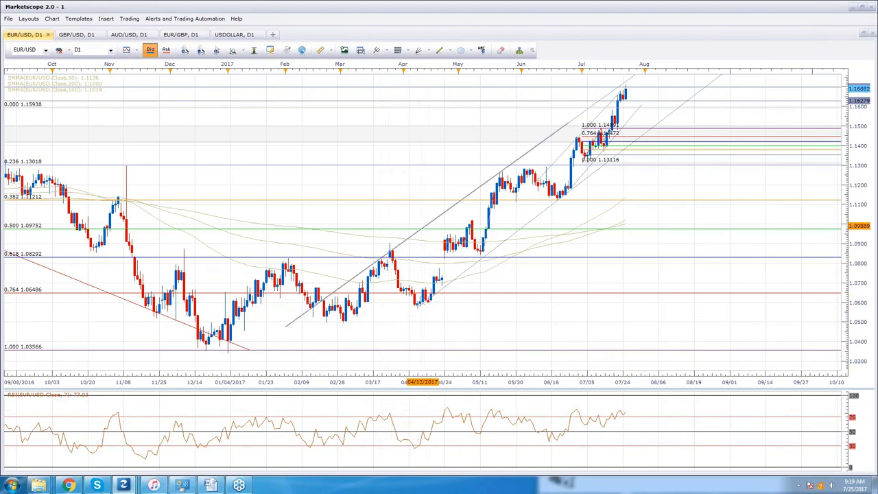
Step: Draw a Fibonacci retracement over the 1.04893–1.09002 rally and a rising trend line from the December low
{"action": "mouse_move", "coordinate": [397, 242]}
{"action": "left_mouse_down"}
{"action": "mouse_move", "coordinate": [378, 320]}
{"action": "mouse_move", "coordinate": [335, 330]}
{"action": "mouse_move", "coordinate": [318, 323]}
{"action": "left_mouse_up"}
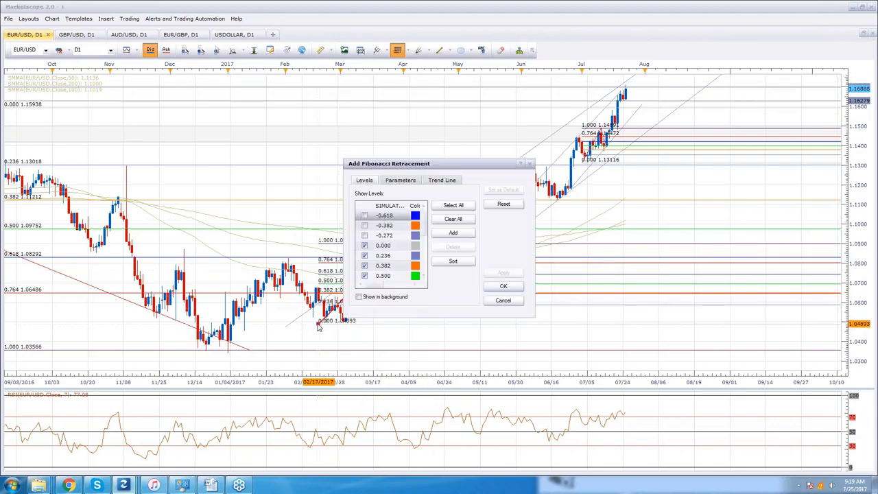
{"action": "left_click", "coordinate": [505, 286]}
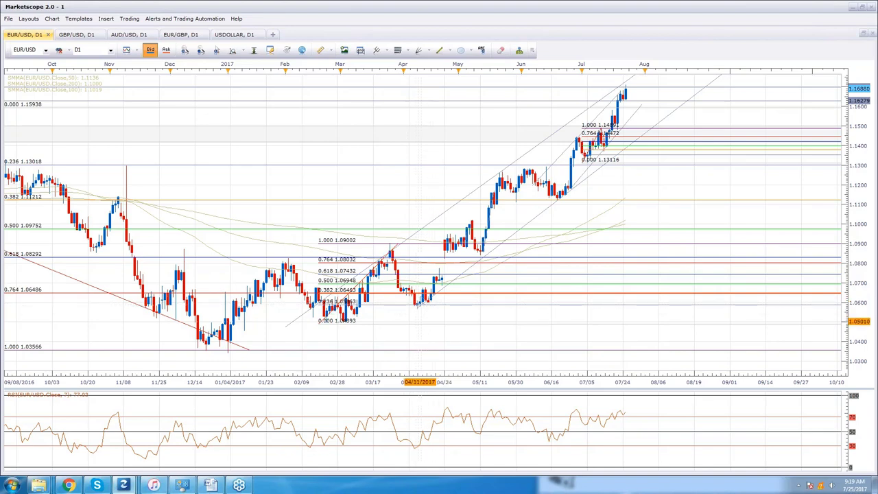
{"action": "left_click", "coordinate": [439, 49]}
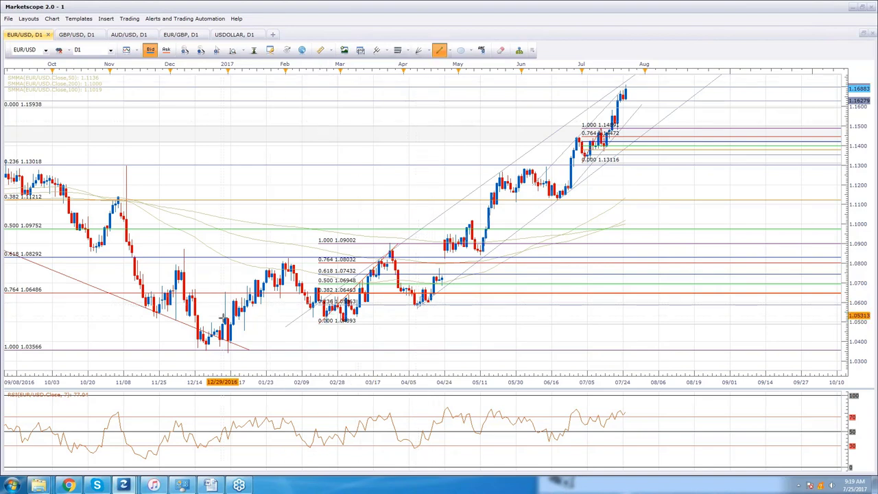
{"action": "left_click_drag", "start_coordinate": [227, 352], "coordinate": [559, 269]}
{"action": "left_click", "coordinate": [503, 276]}
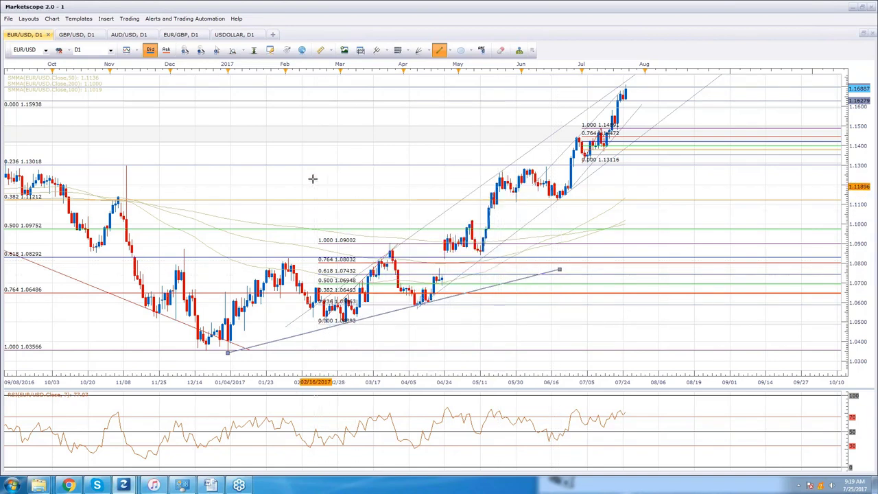
{"action": "left_click_drag", "start_coordinate": [307, 187], "coordinate": [368, 172]}
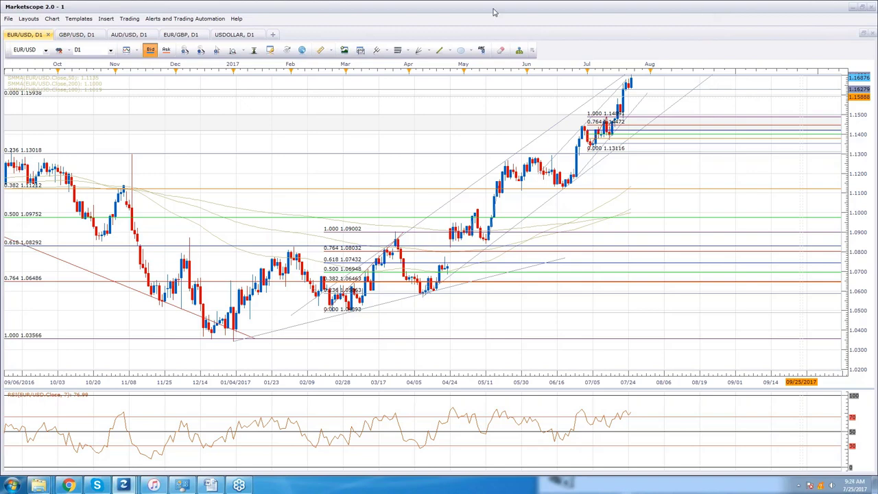
Step: Minimise Marketscope, open then close the pics for forex folder, and bring the rehab jet.jpg viewer into view
{"action": "left_click", "coordinate": [851, 8]}
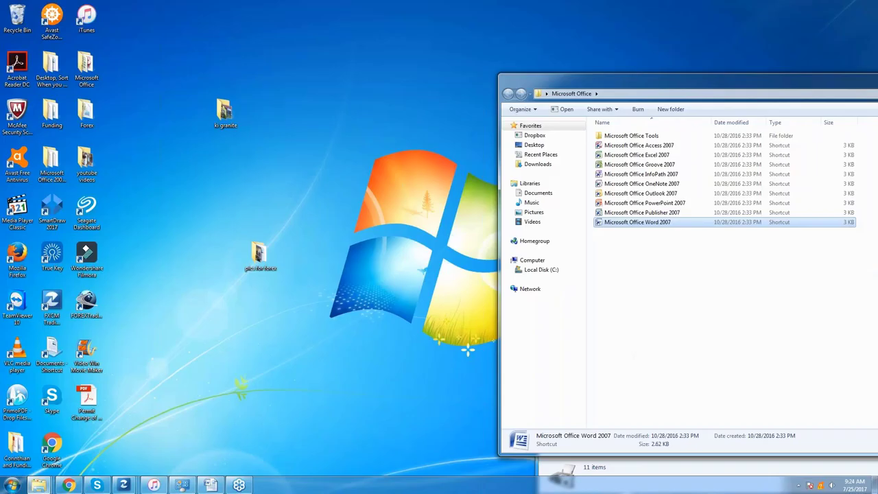
{"action": "double_click", "coordinate": [258, 254]}
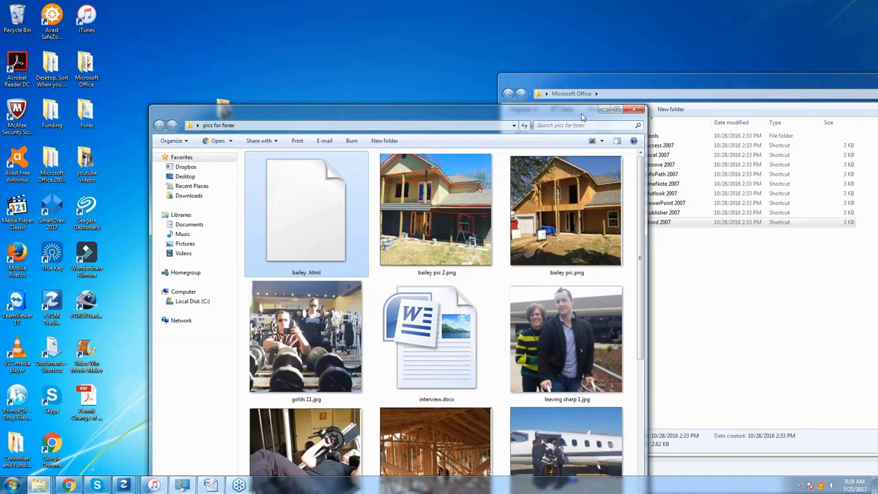
{"action": "left_click", "coordinate": [634, 109]}
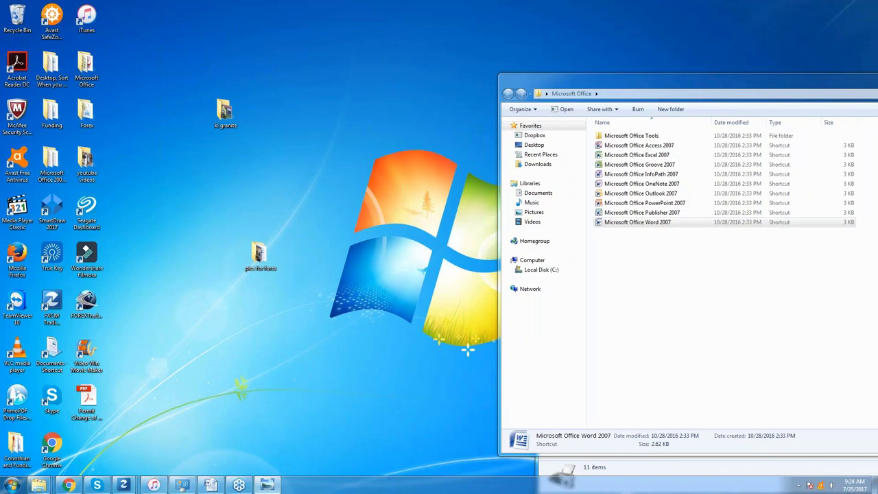
{"action": "left_click_drag", "start_coordinate": [811, 73], "coordinate": [680, 73]}
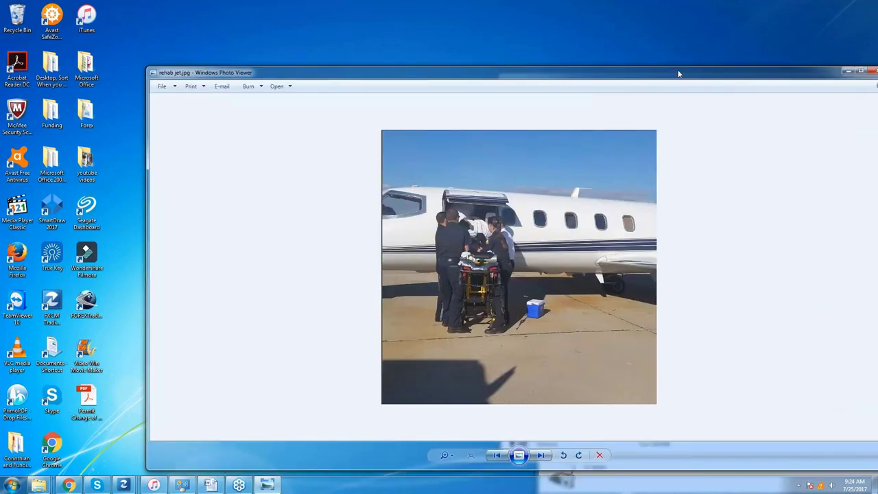
Step: Minimise the Photo Viewer window showing the rehab jet photo
{"action": "left_click", "coordinate": [848, 71]}
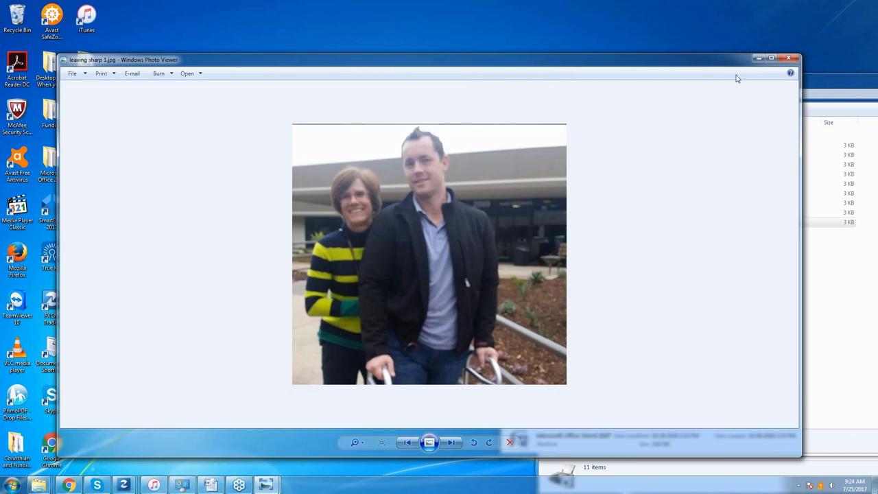
Step: Minimise the Photo Viewer window showing leaving sharp 1.jpg
{"action": "left_click", "coordinate": [789, 59]}
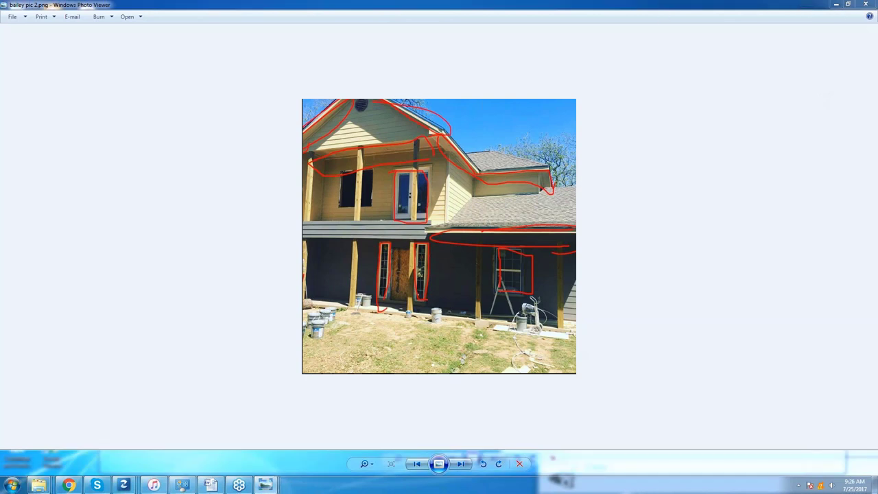
Step: Bring the sharp rehab bed.jpg viewer onto the screen and maximise it
{"action": "left_click_drag", "start_coordinate": [877, 69], "coordinate": [778, 57]}
{"action": "double_click", "coordinate": [711, 62]}
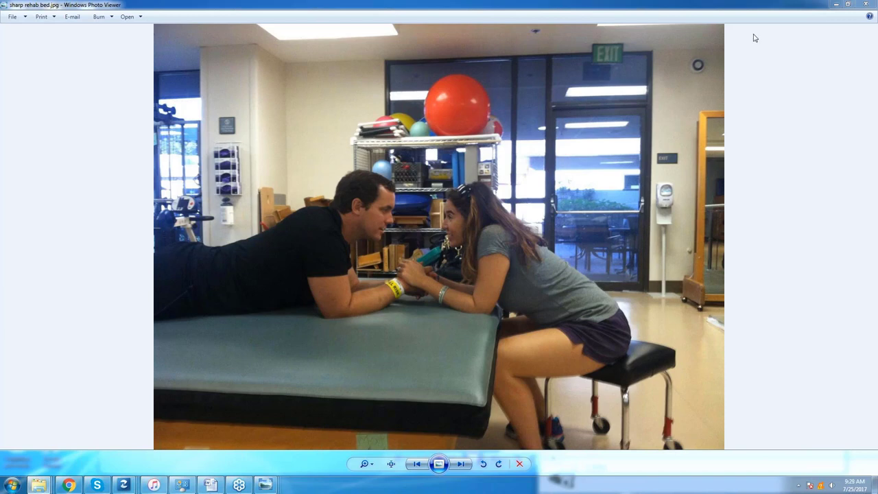
Step: Close the rehab bed, house and remaining Photo Viewer windows and the Microsoft Office folder
{"action": "left_click", "coordinate": [866, 5]}
{"action": "left_click", "coordinate": [866, 6]}
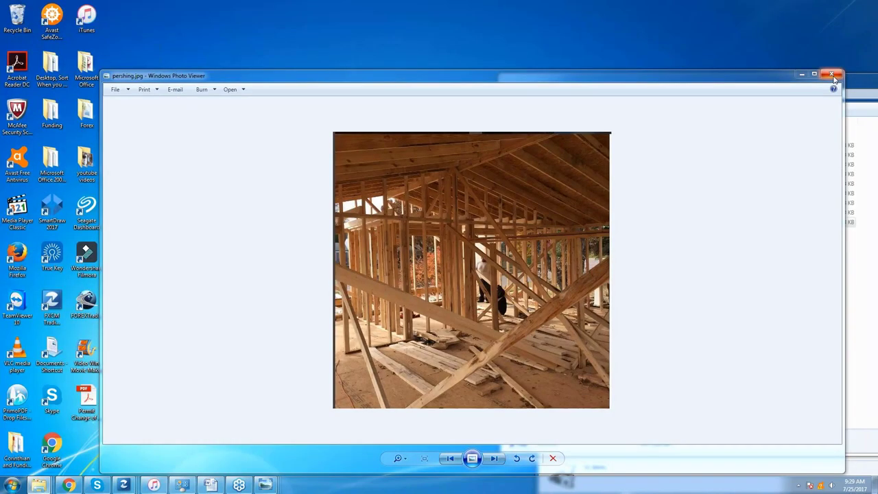
{"action": "left_click", "coordinate": [826, 81]}
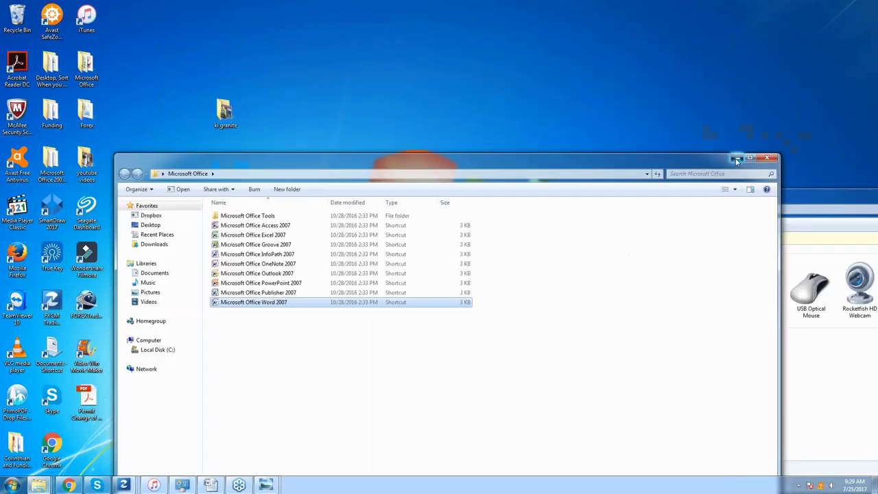
{"action": "left_click", "coordinate": [742, 149]}
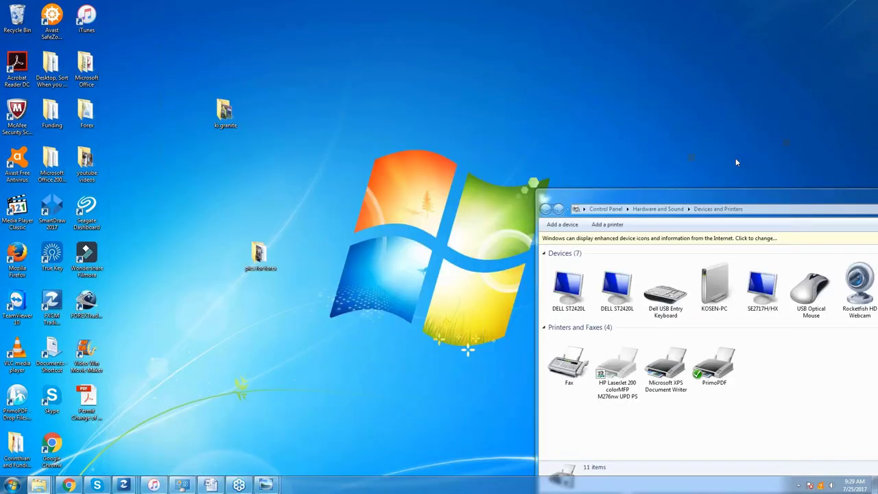
Step: Centre the Devices and Printers window, then close it with Alt+F4
{"action": "left_click", "coordinate": [68, 487]}
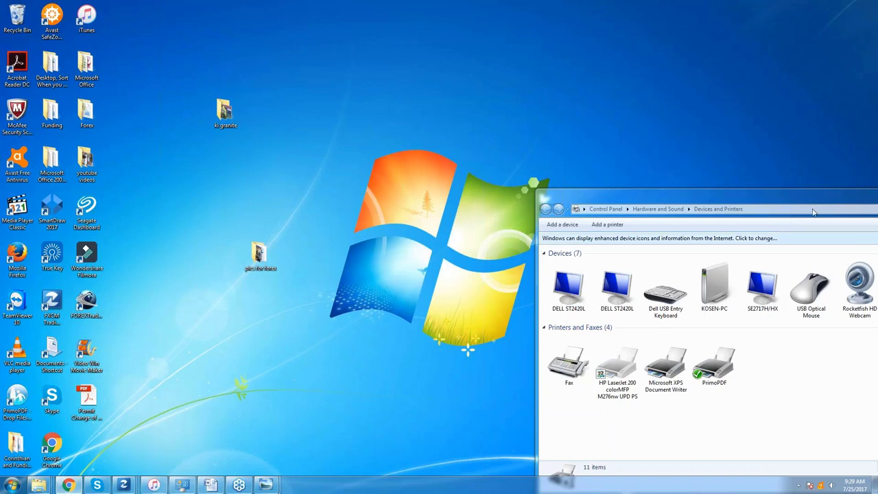
{"action": "left_click_drag", "start_coordinate": [818, 199], "coordinate": [596, 247]}
{"action": "key", "text": "alt+F4"}
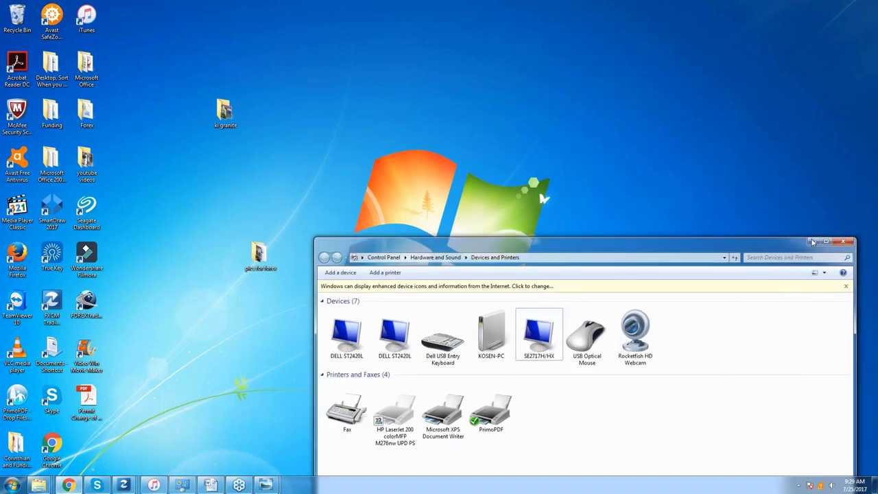